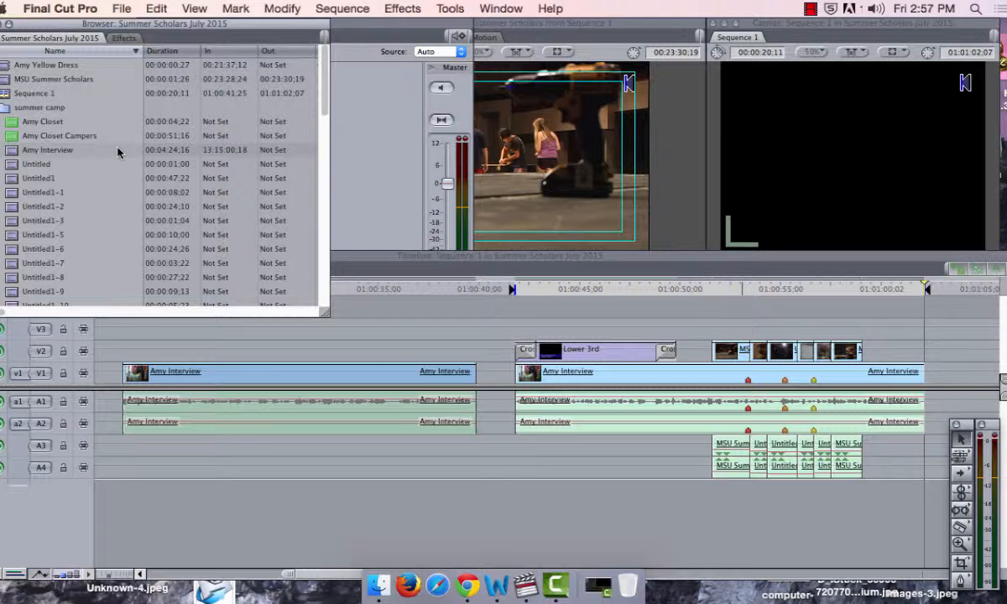
Step: Import the Army Audio 1 clip from the Desktop into the project
click(122, 9)
mouse_move(168, 240)
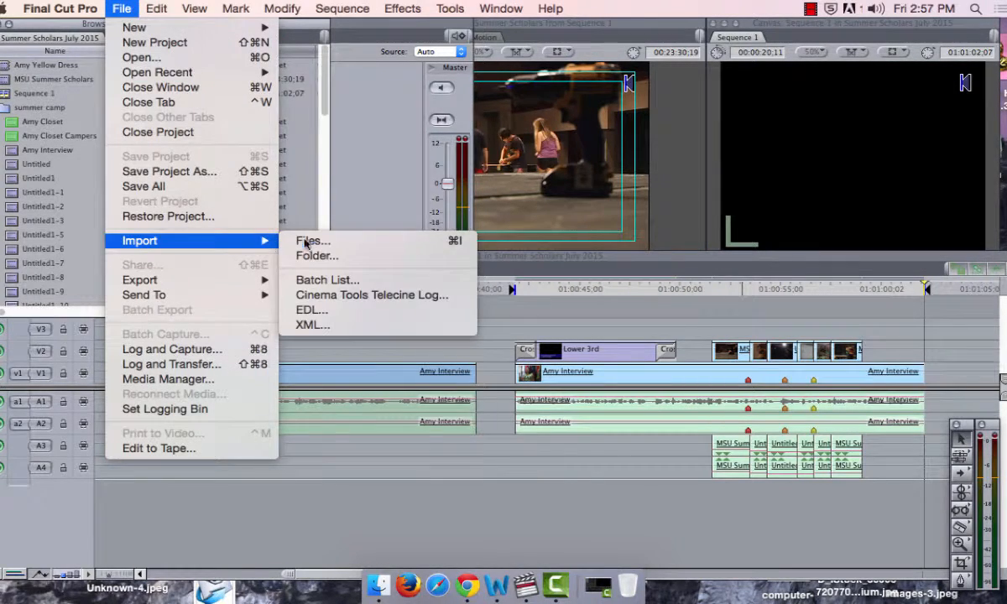
click(294, 238)
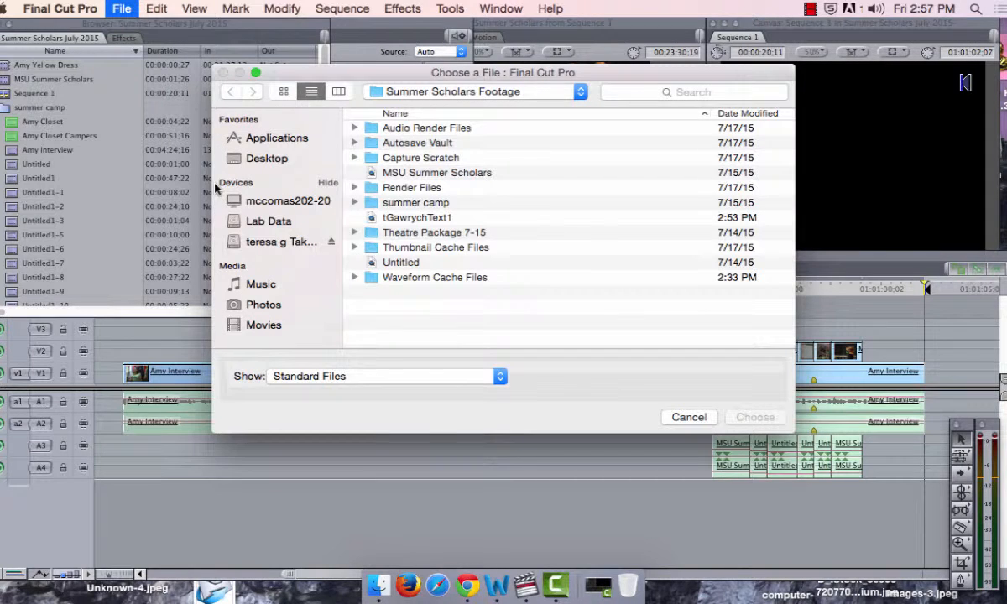
click(281, 159)
click(455, 174)
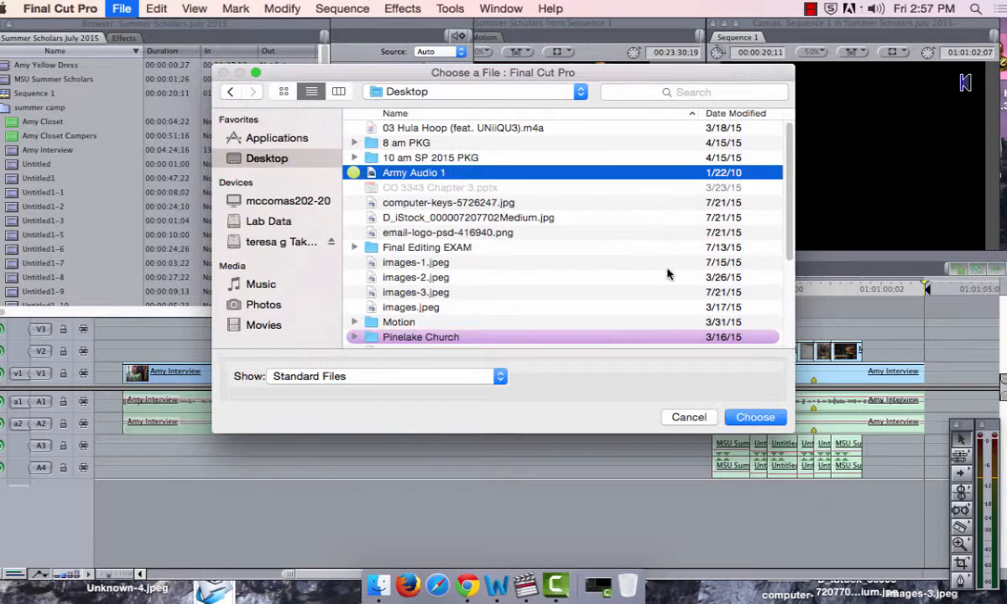
click(754, 417)
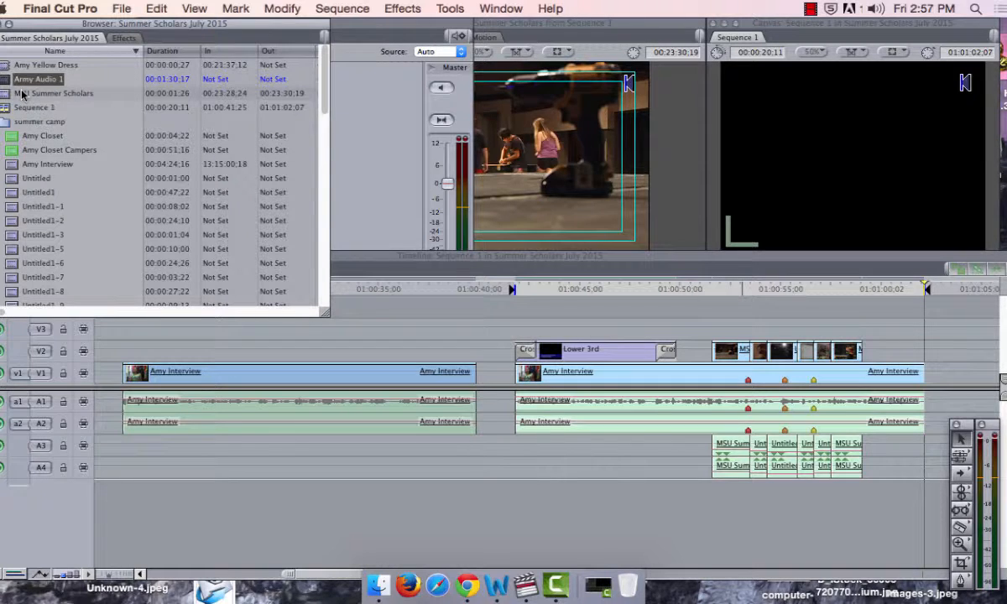
Step: Create a new sequence in the project and name it Army Audio
click(118, 8)
mouse_move(167, 29)
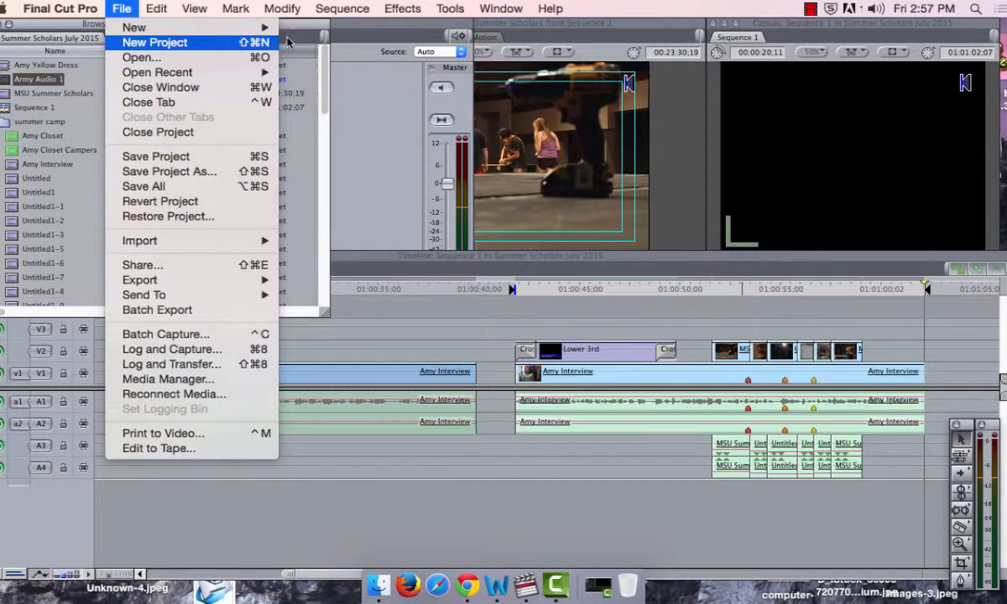
click(322, 32)
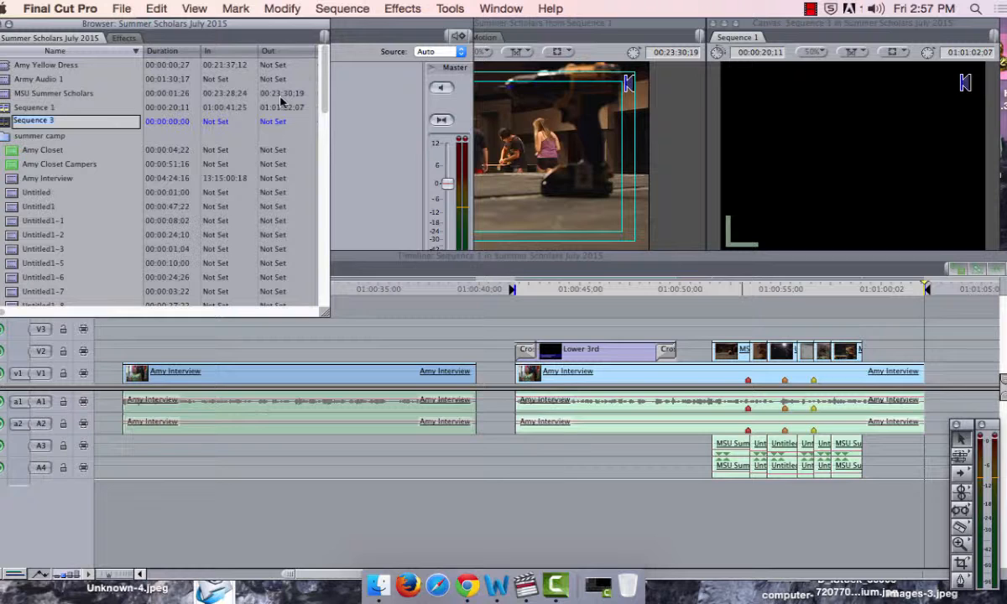
text(Army Audio)
key(Return)
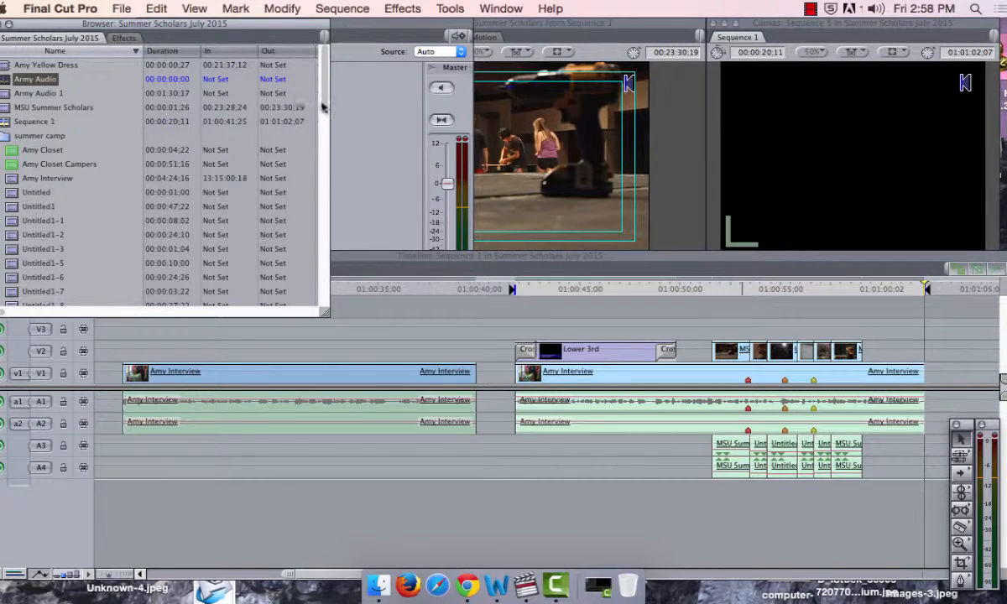
Step: Rename Sequence 1 as Summer Scholars
click(50, 123)
click(51, 123)
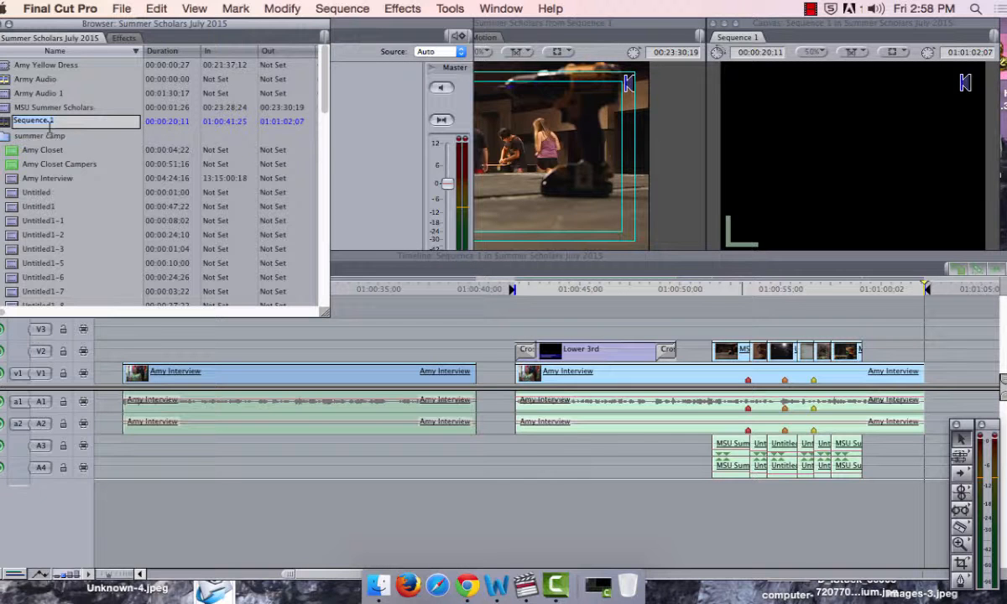
text(Summer Scholars)
key(Return)
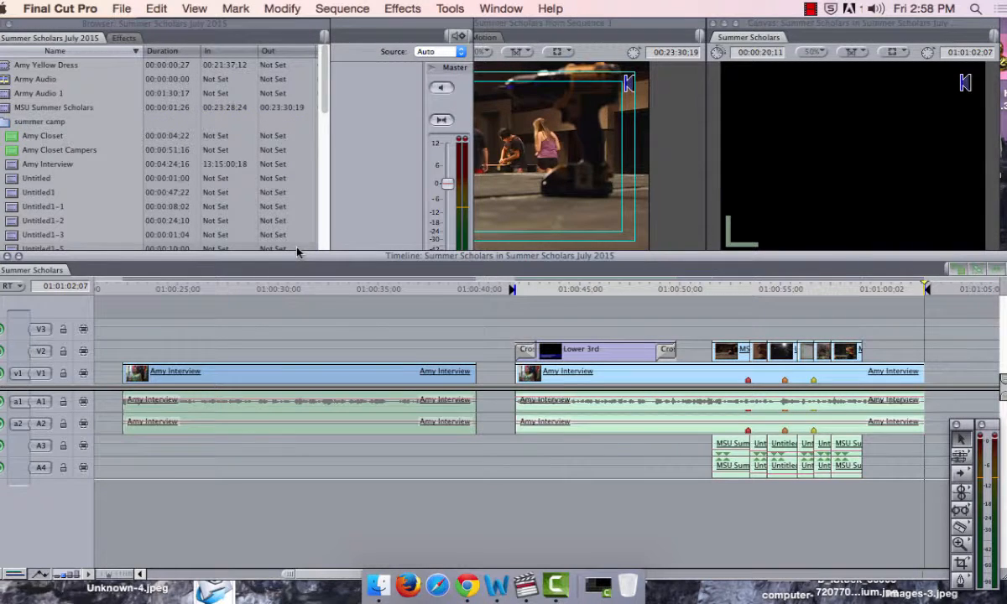
click(188, 22)
click(124, 9)
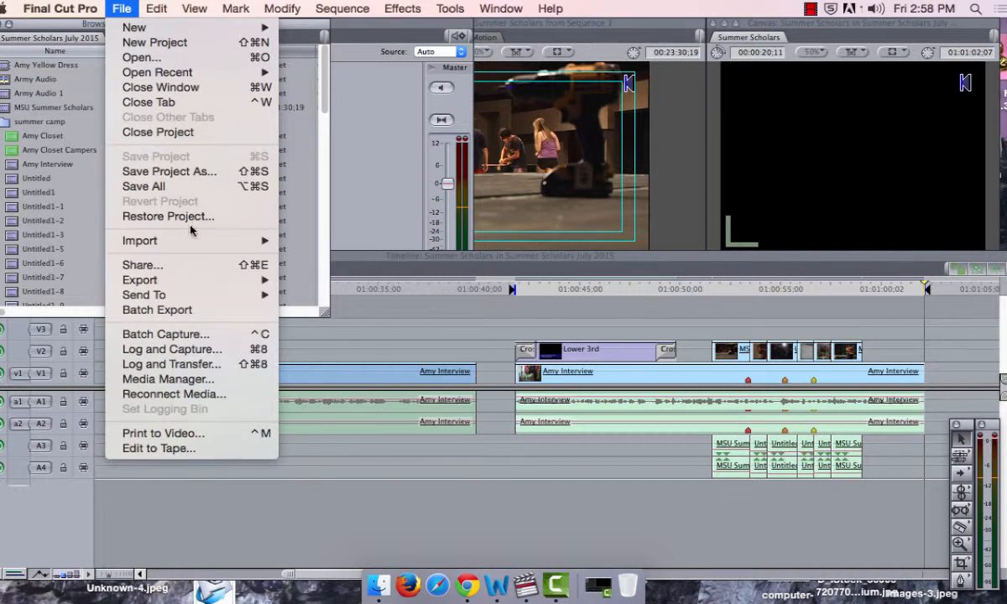
mouse_move(210, 241)
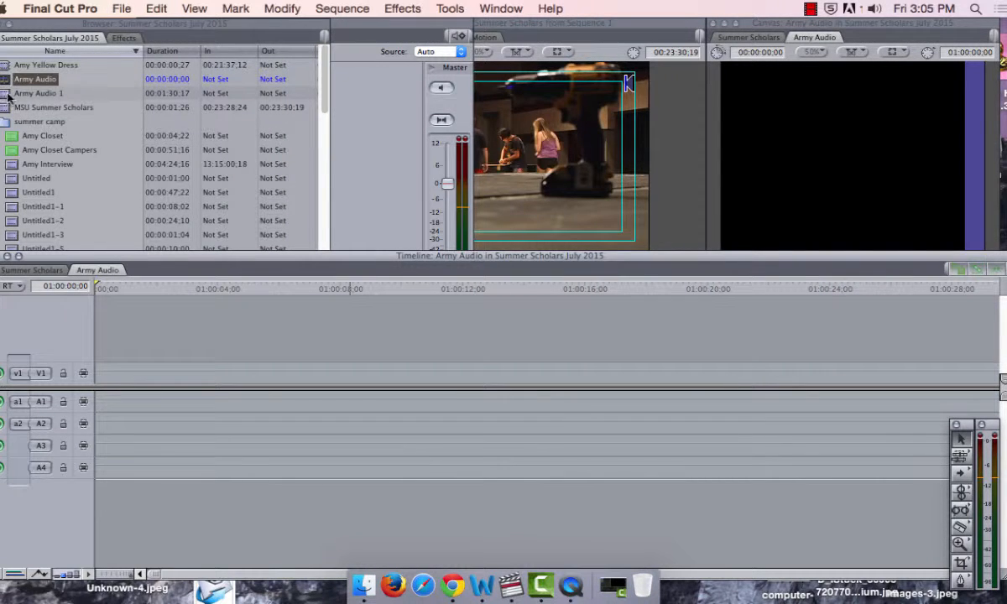
Step: Place the Army Audio 1 clip at the start of the Army Audio sequence, on V1, A1 and A2
drag(8, 98, 97, 384)
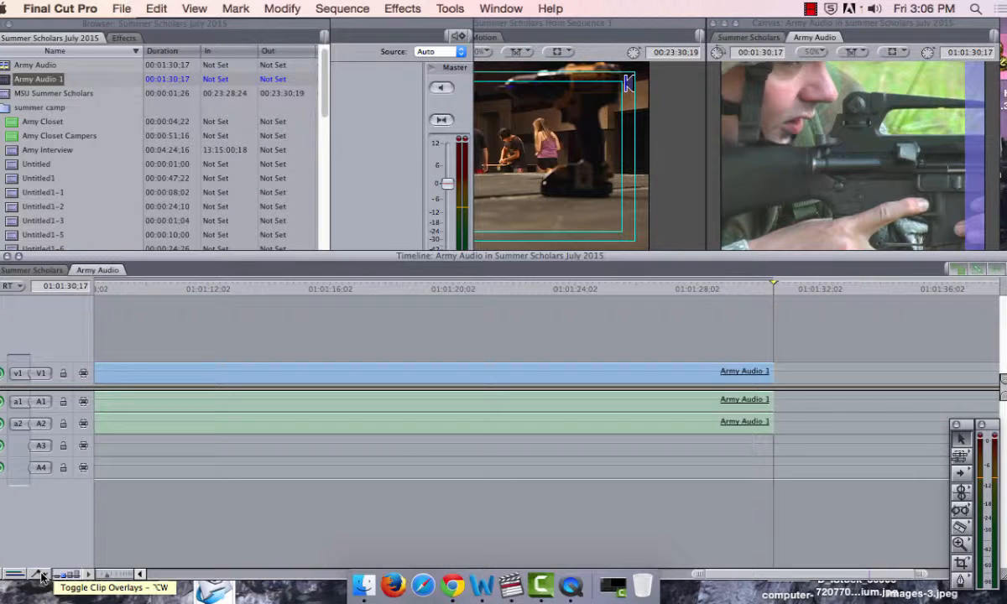
click(141, 575)
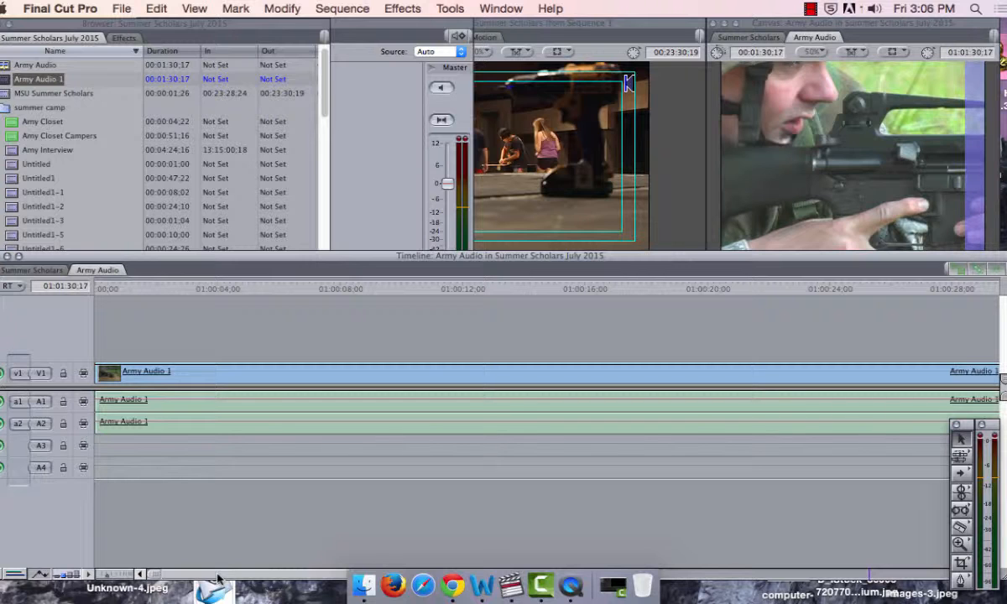
Step: Turn on audio waveforms in the timeline and set the track height to Large
click(88, 576)
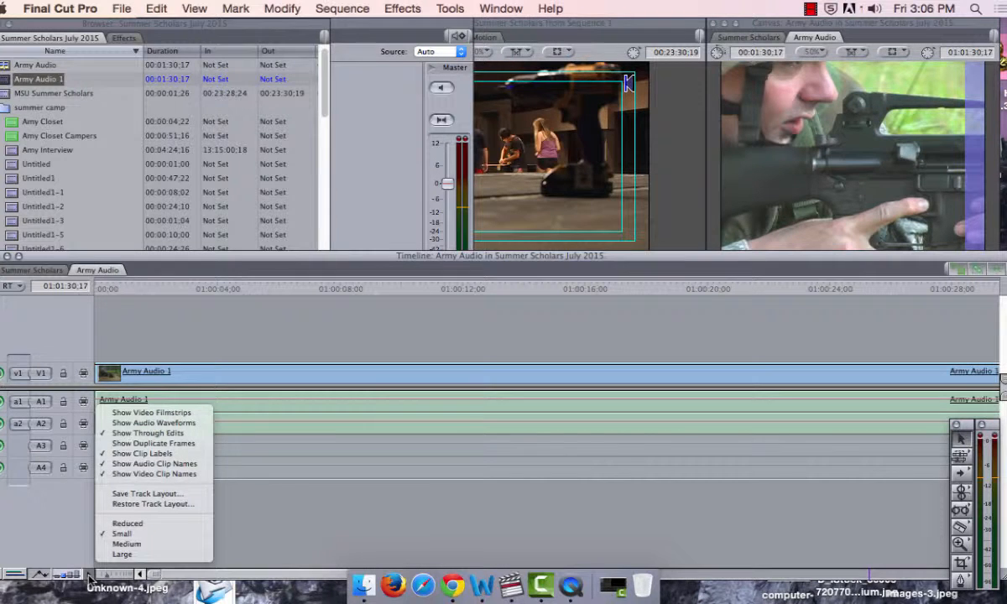
click(165, 424)
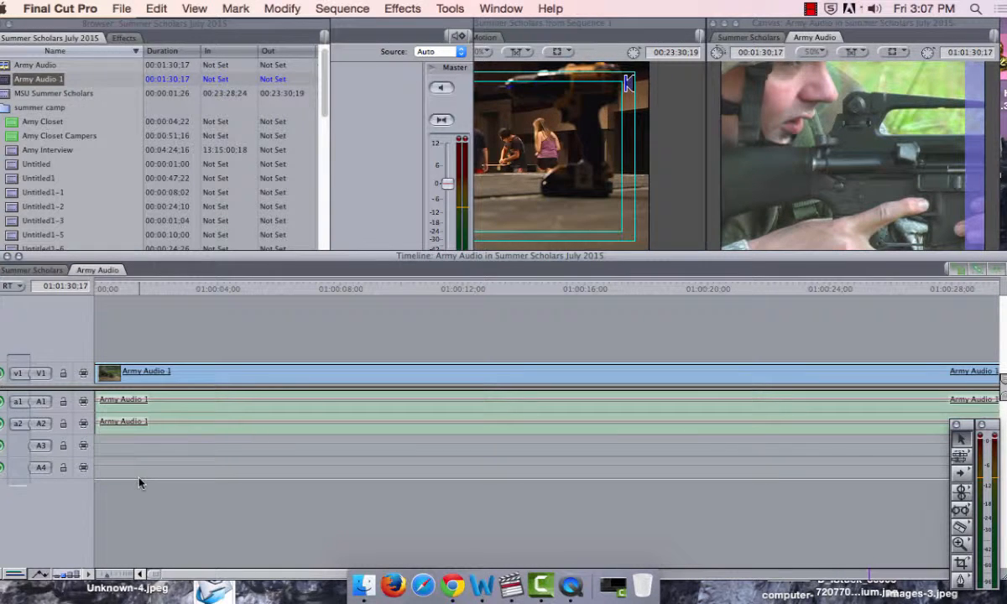
click(77, 575)
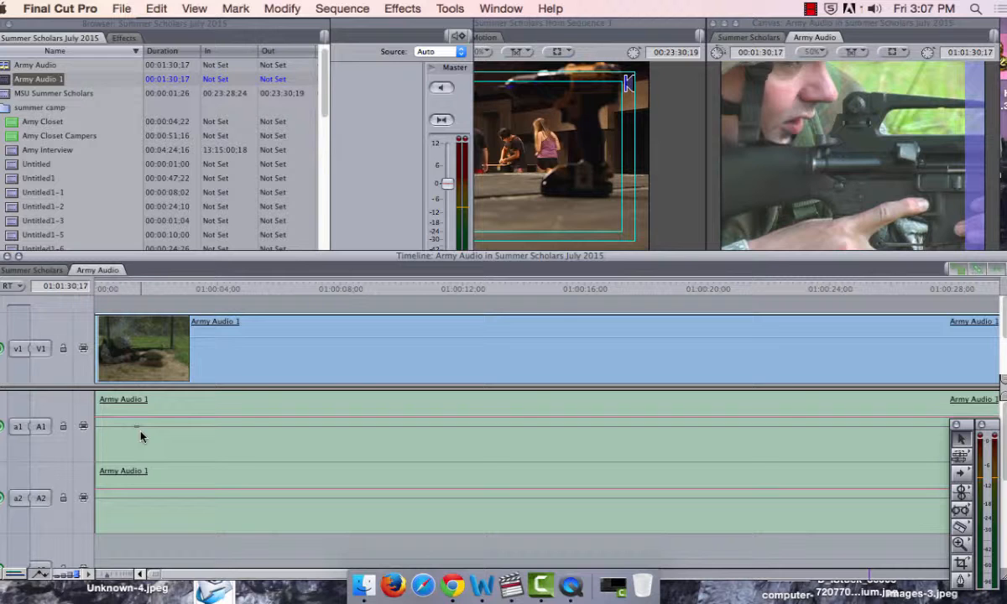
click(81, 576)
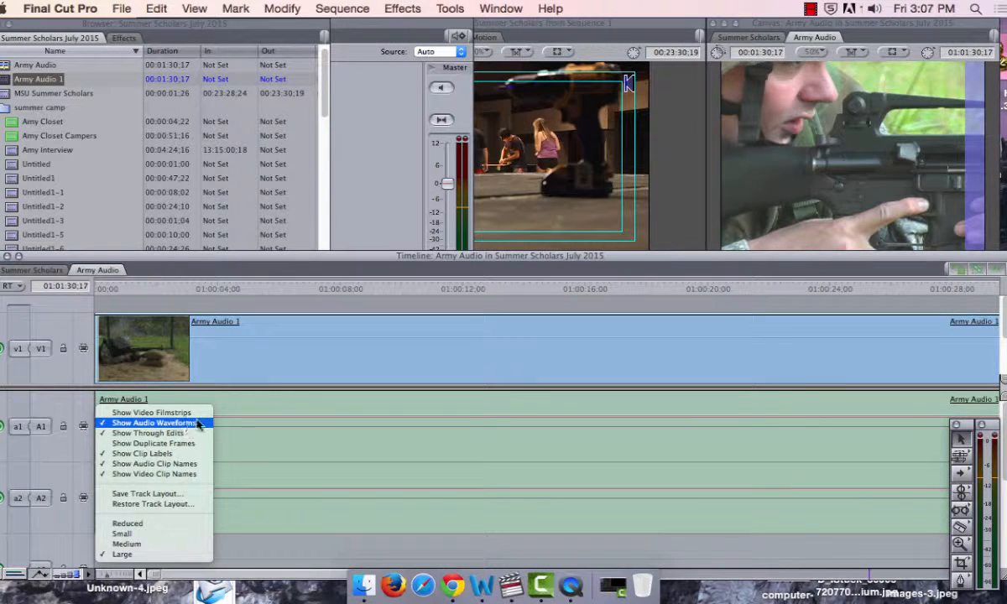
click(269, 408)
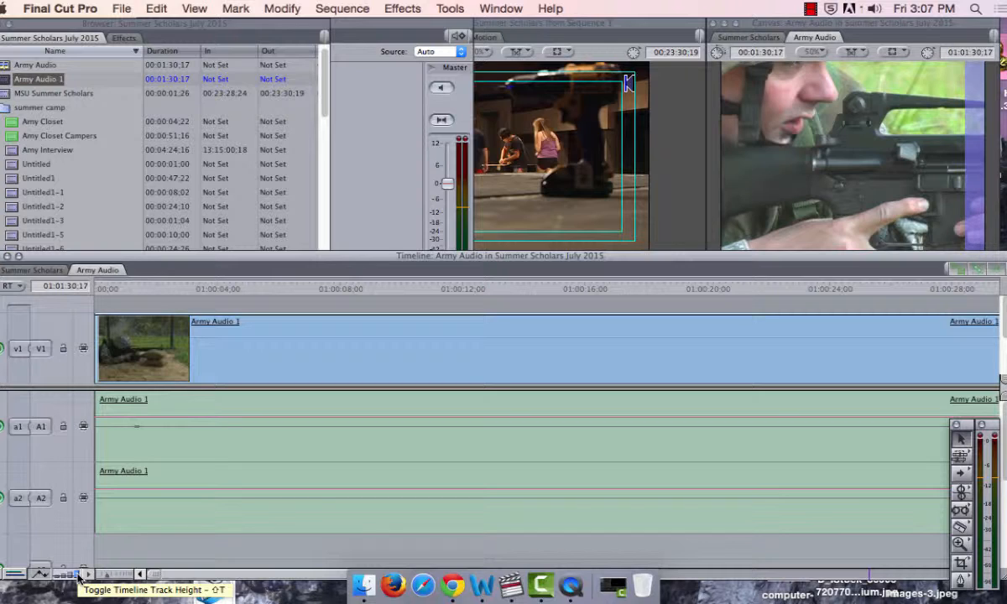
Step: Play the beginning of the Army Audio 1 clip and raise its A1 level line to the upper edge of the track
click(97, 287)
key(space)
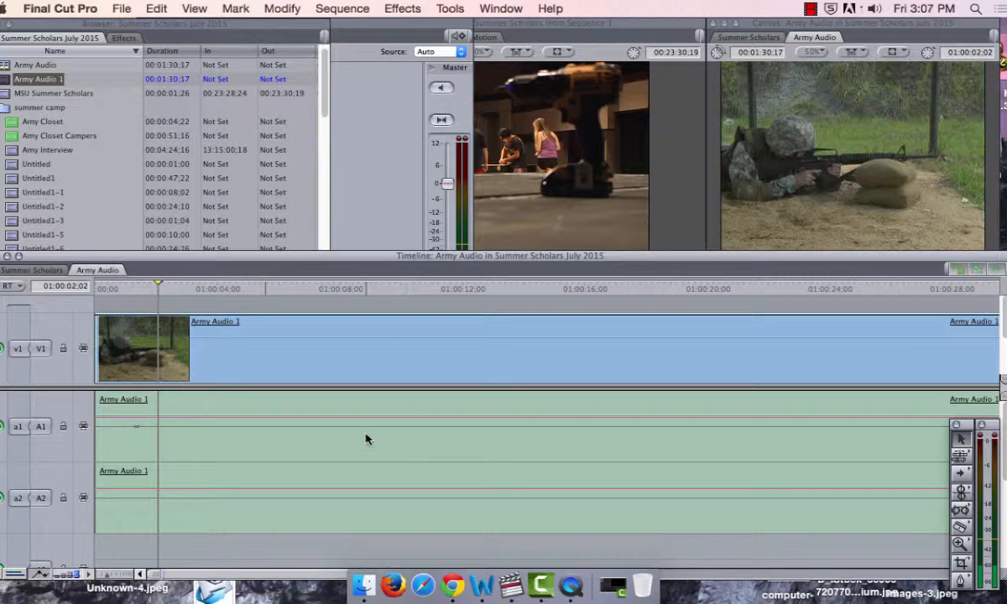
drag(358, 418, 362, 381)
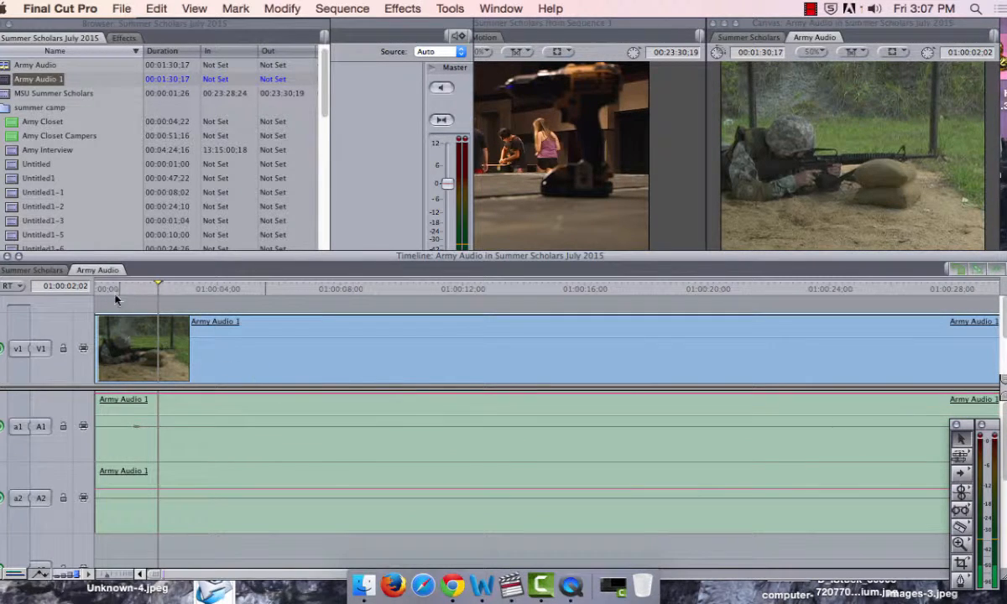
Step: Play the sequence from its start and split the Army Audio 1 clip with the Razor Blade at 01:00:02;29
key(Home)
key(space)
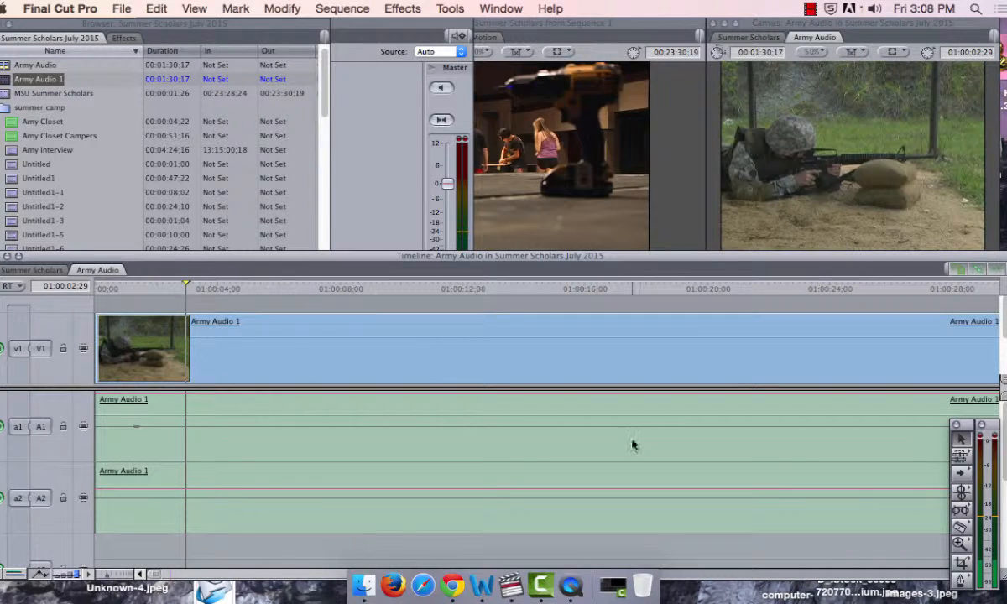
click(961, 530)
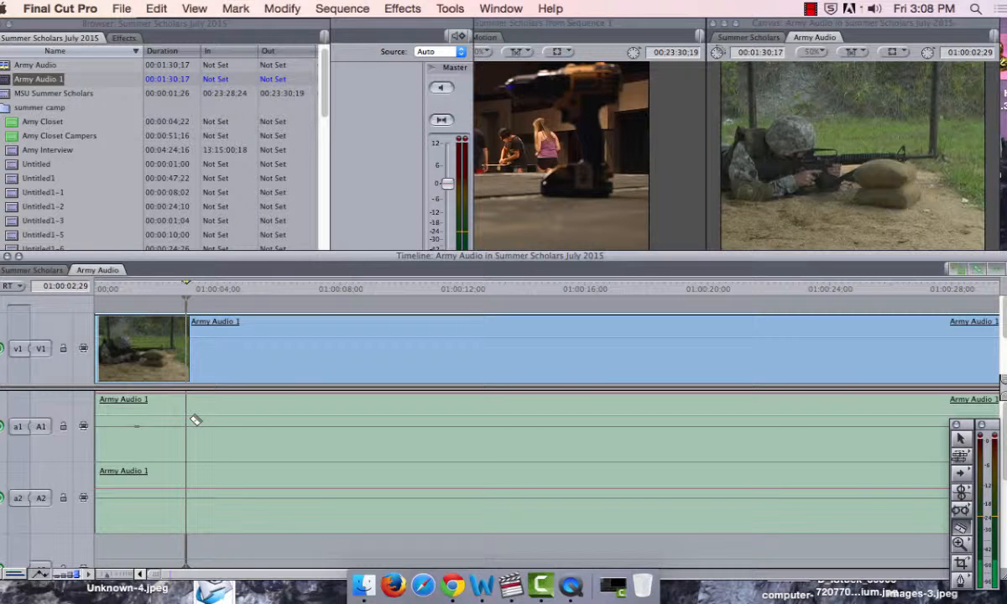
click(192, 421)
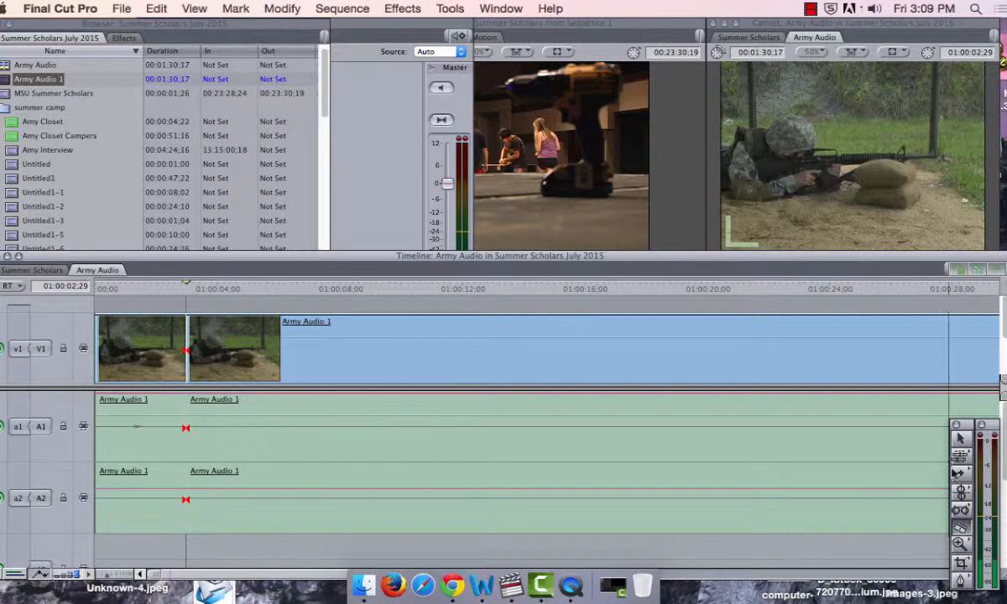
Step: Move the second section of the clip later to start at about 01:00:04;06, leaving a gap, and select that gap on V1
click(965, 438)
drag(488, 361, 562, 361)
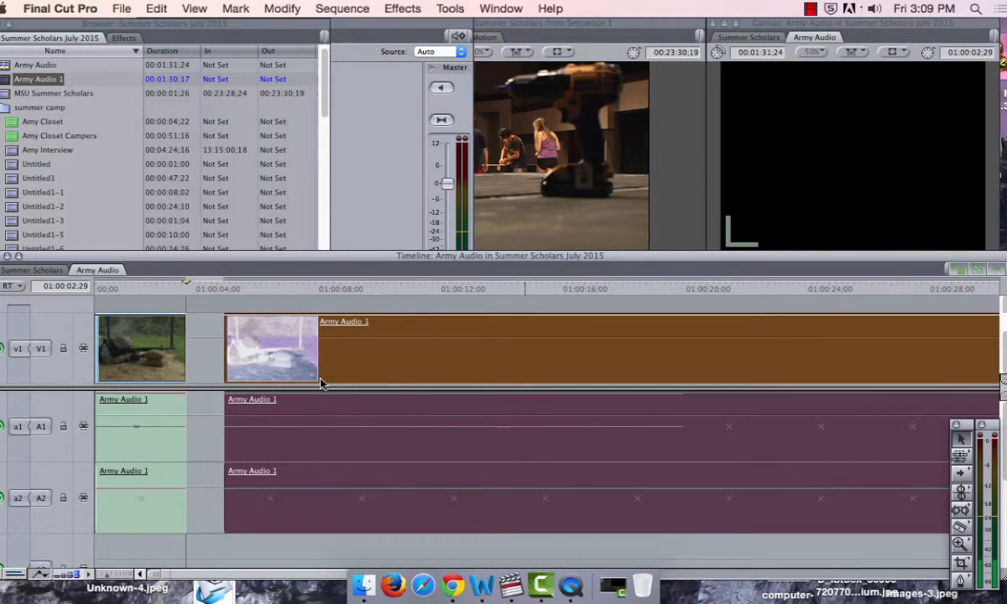
click(191, 344)
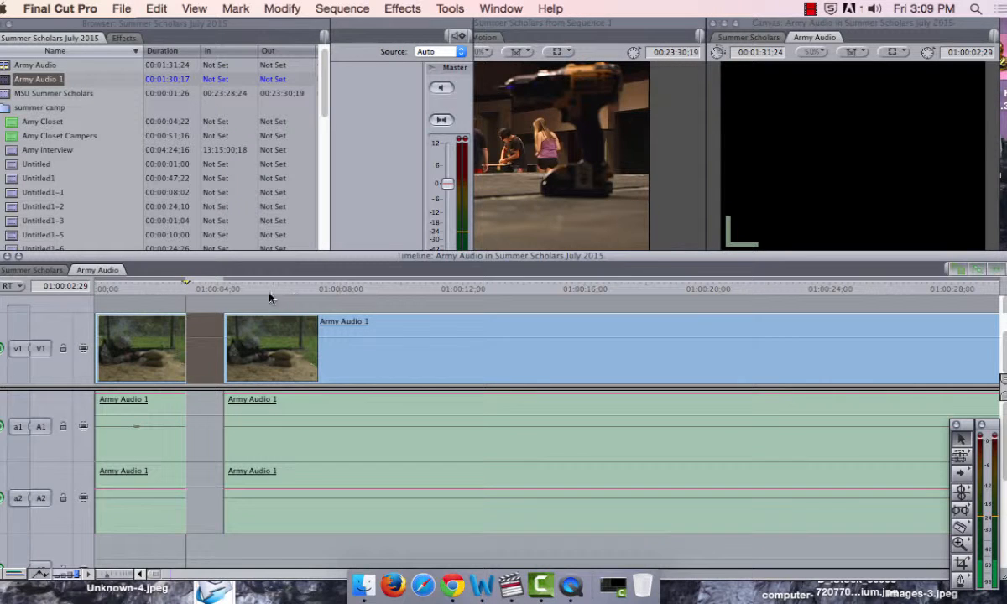
Step: Play on from the start of the second section and split the clip at 01:00:07;18 and 01:00:11;12
drag(236, 290, 225, 289)
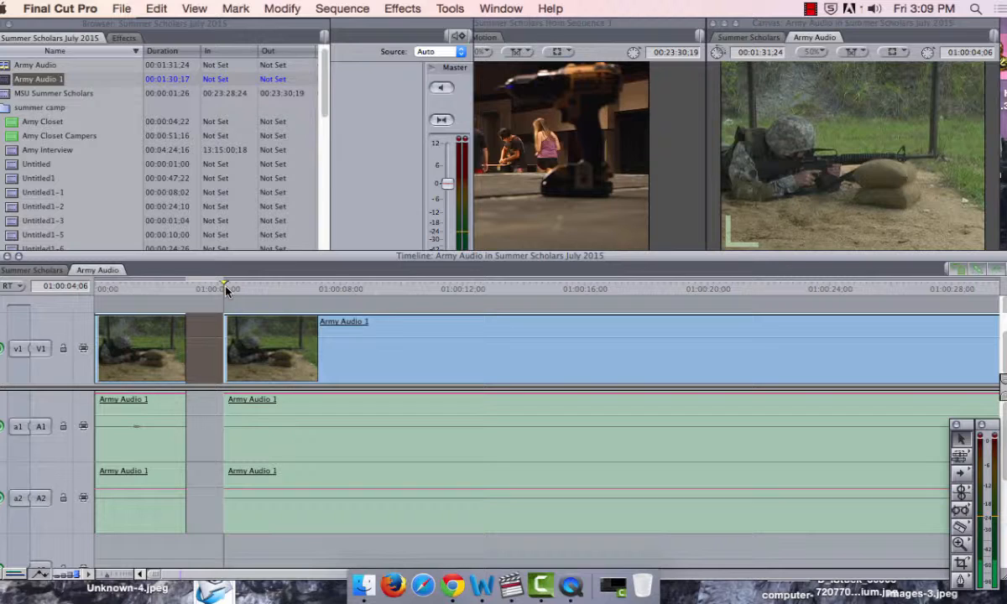
key(space)
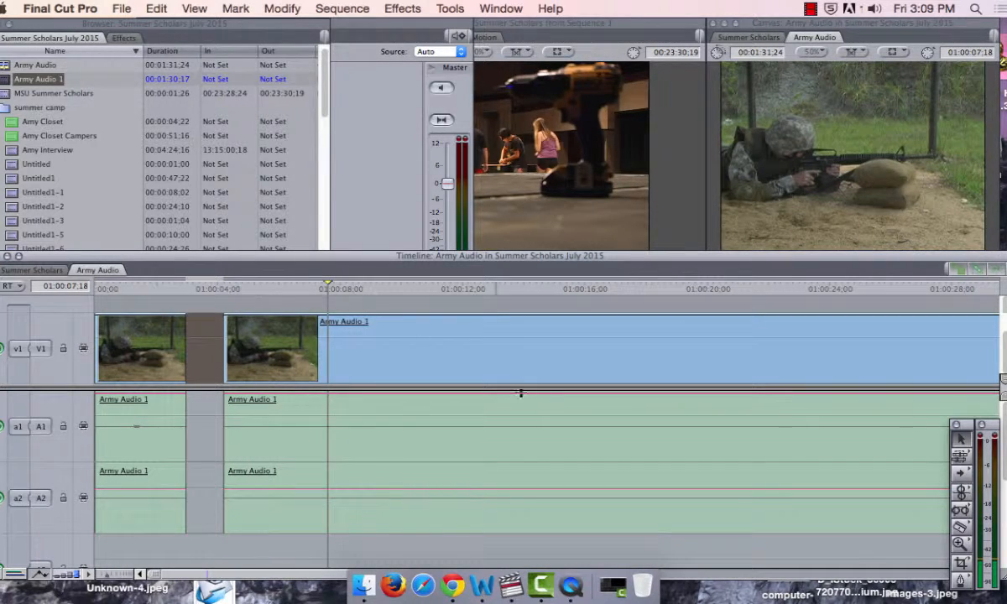
key(b)
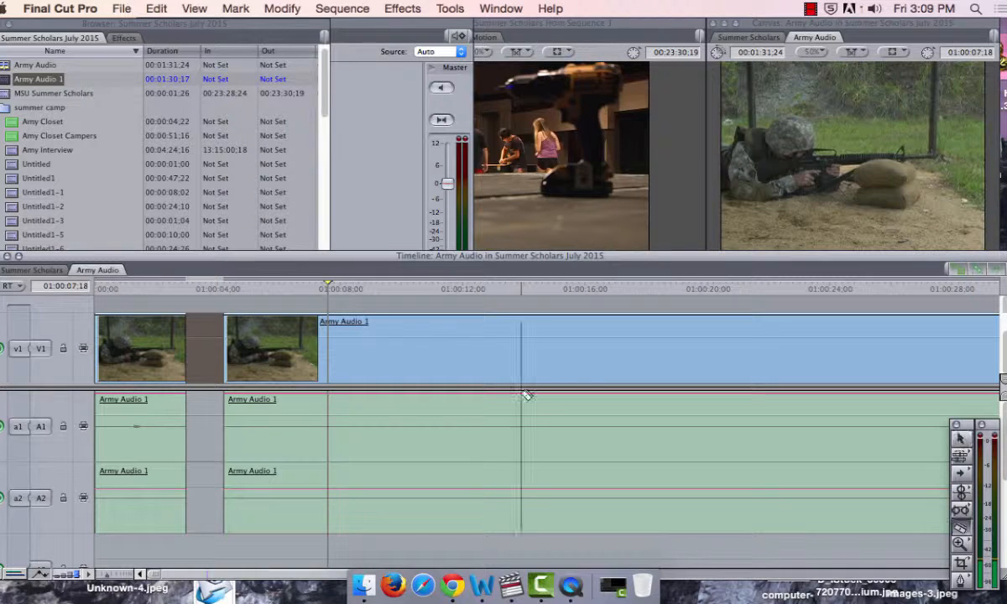
click(329, 381)
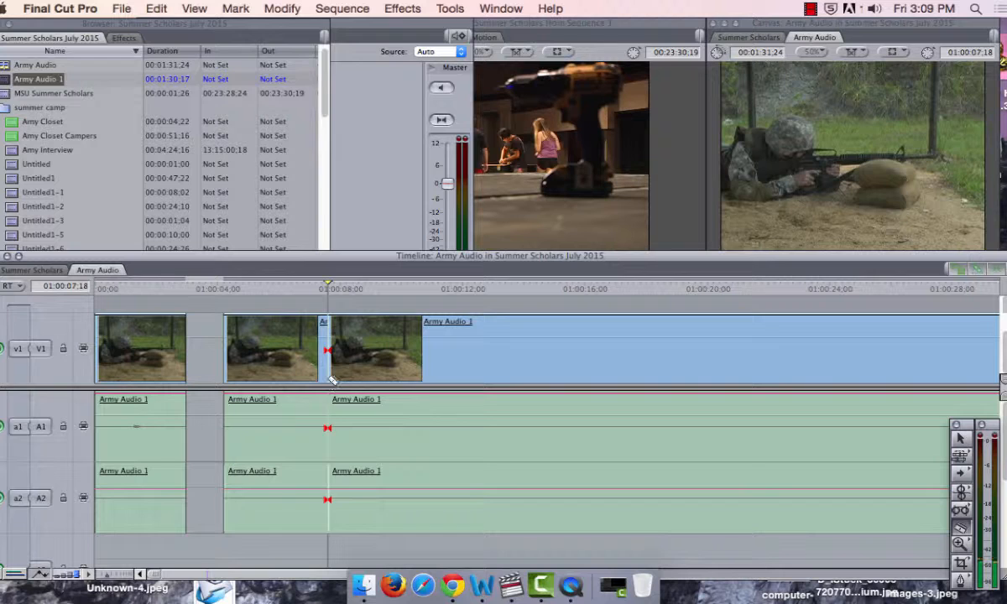
key(space)
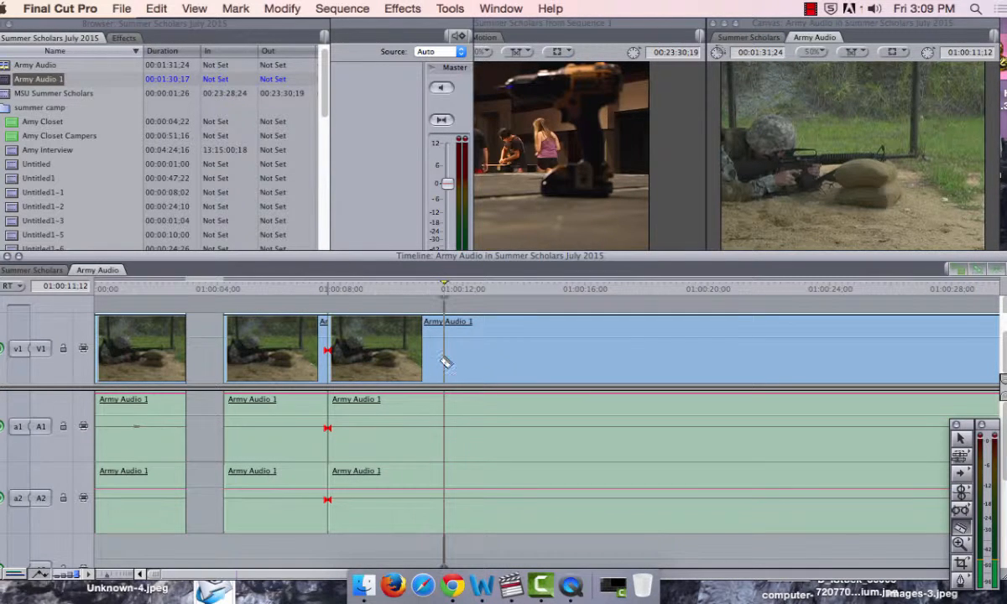
key(ctrl+v)
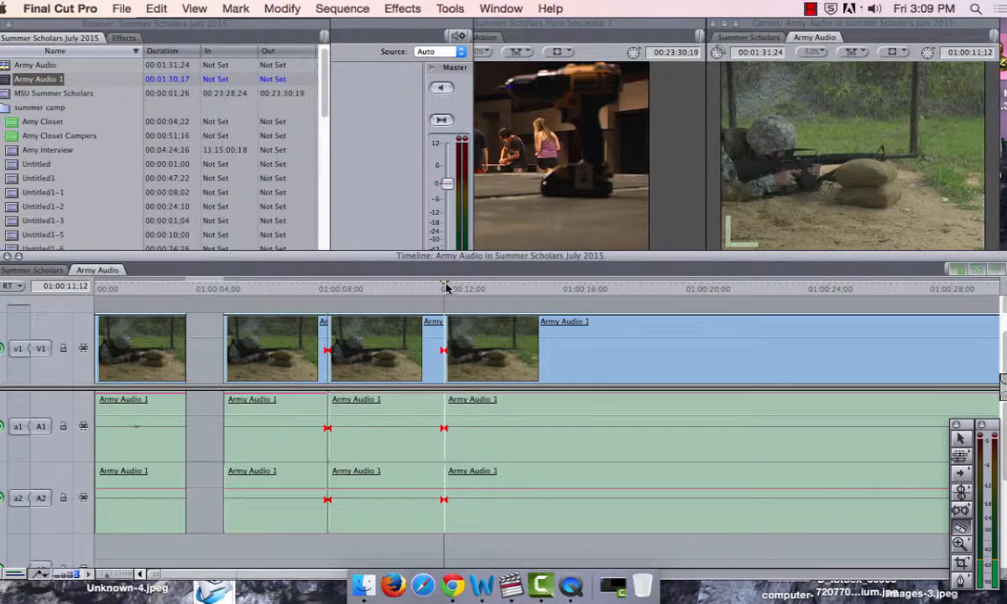
Step: Replay the cut sections, split the last one at 01:00:12;02, and return to the Selection tool
drag(418, 289, 256, 288)
key(space)
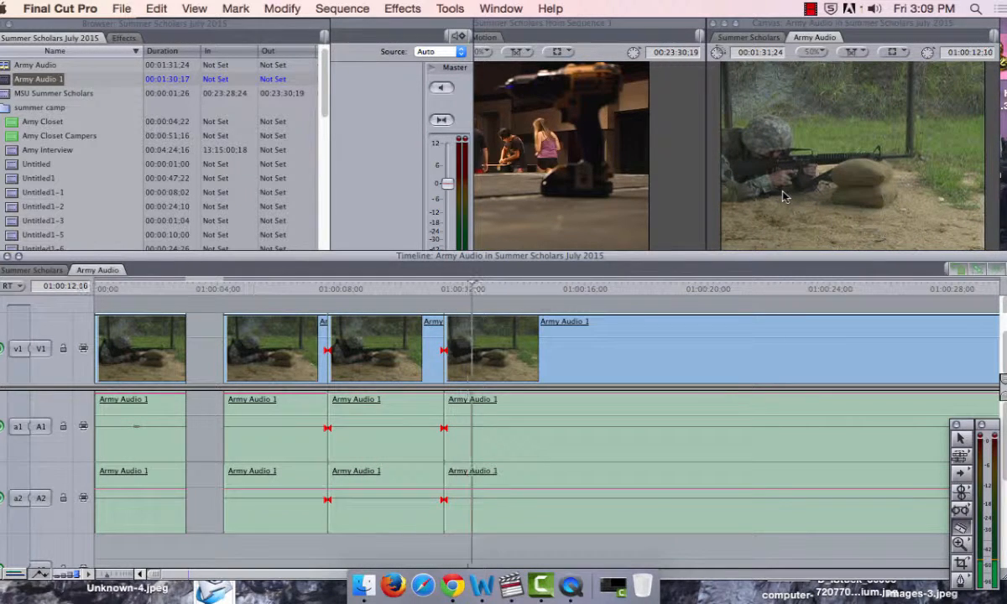
mouse_move(475, 286)
mouse_down()
mouse_move(437, 286)
mouse_move(464, 291)
mouse_up()
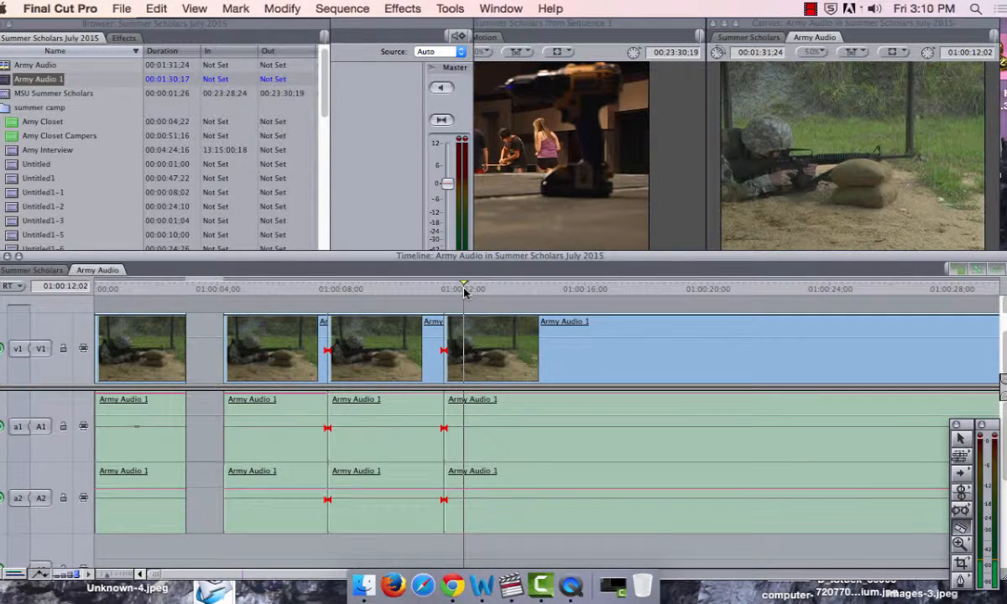
click(463, 339)
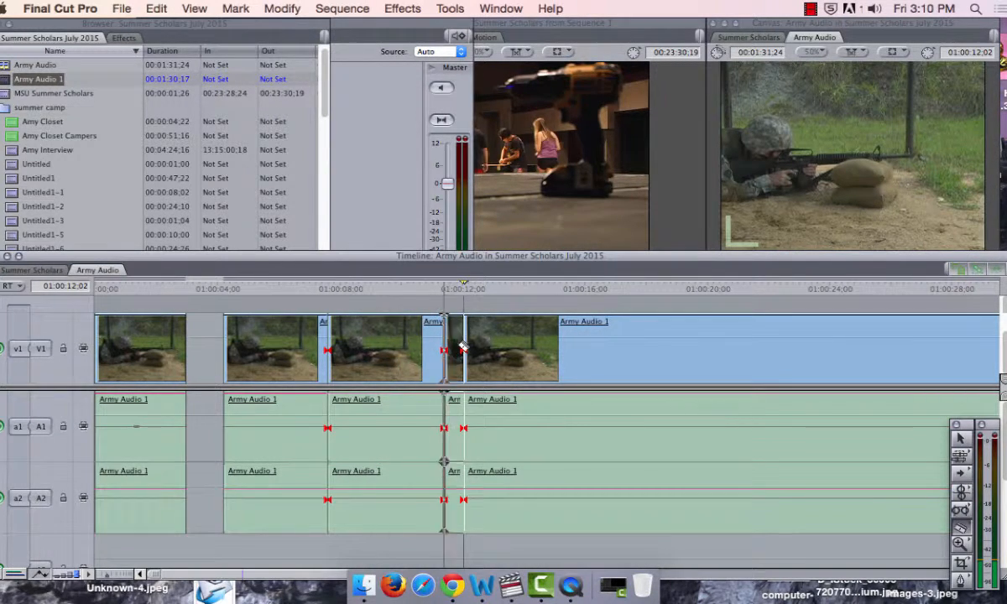
key(a)
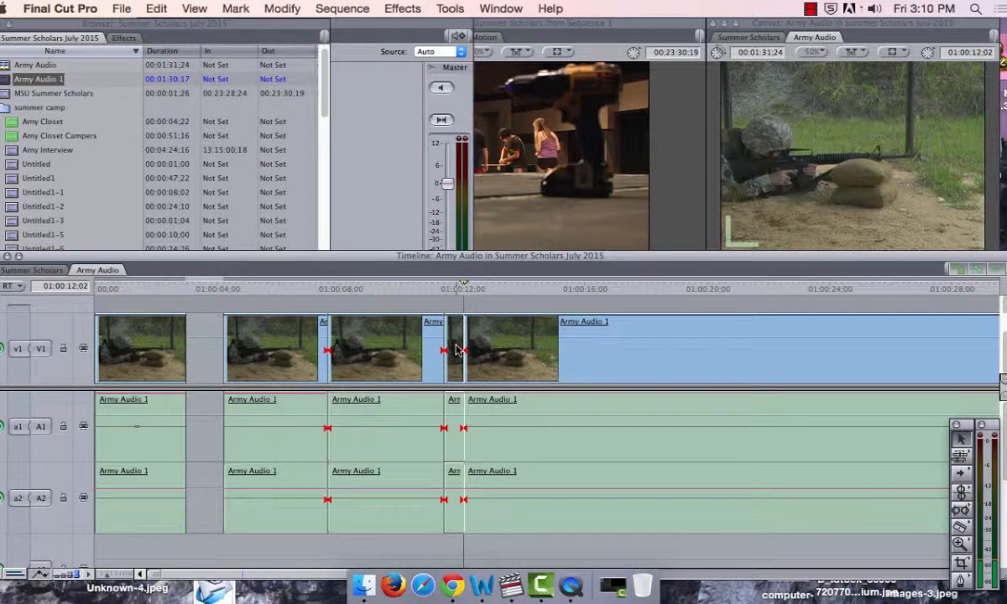
Step: Delete the two adjoining Army Audio 1 sections between 01:00:07;18 and 01:00:12;02, leaving a gap
click(458, 350)
drag(386, 304, 462, 347)
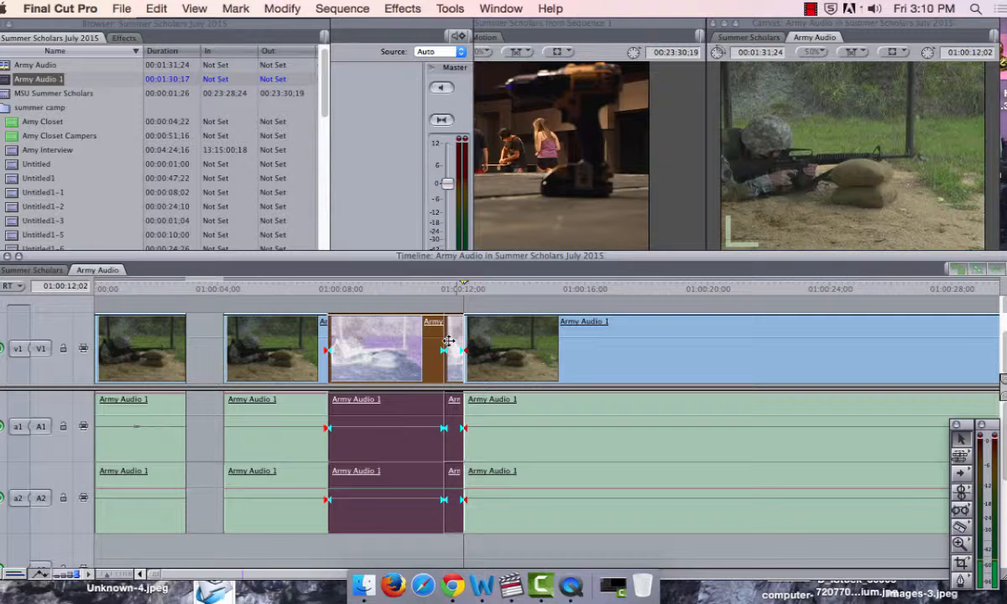
drag(386, 301, 448, 341)
click(397, 301)
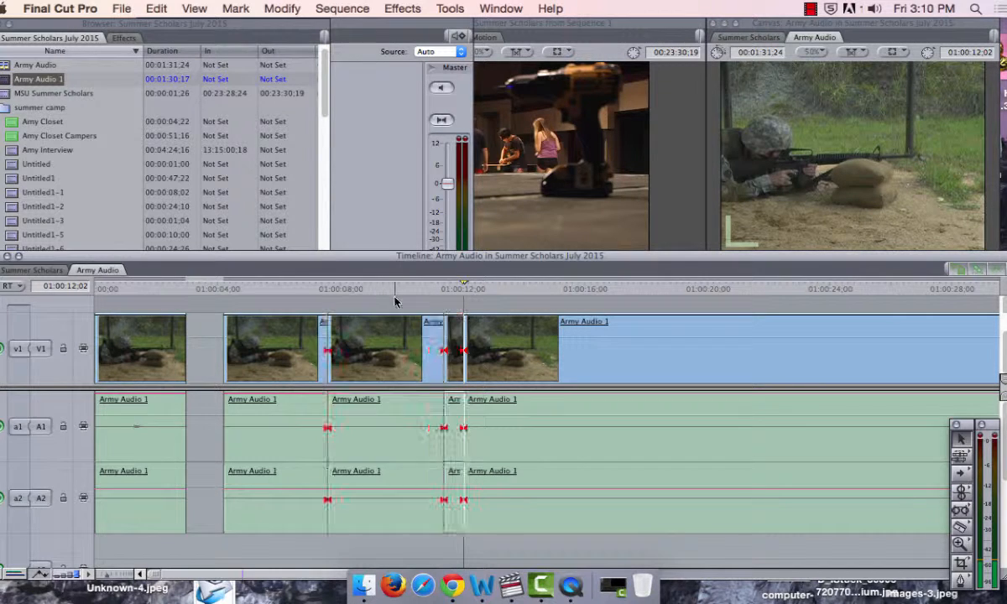
click(391, 344)
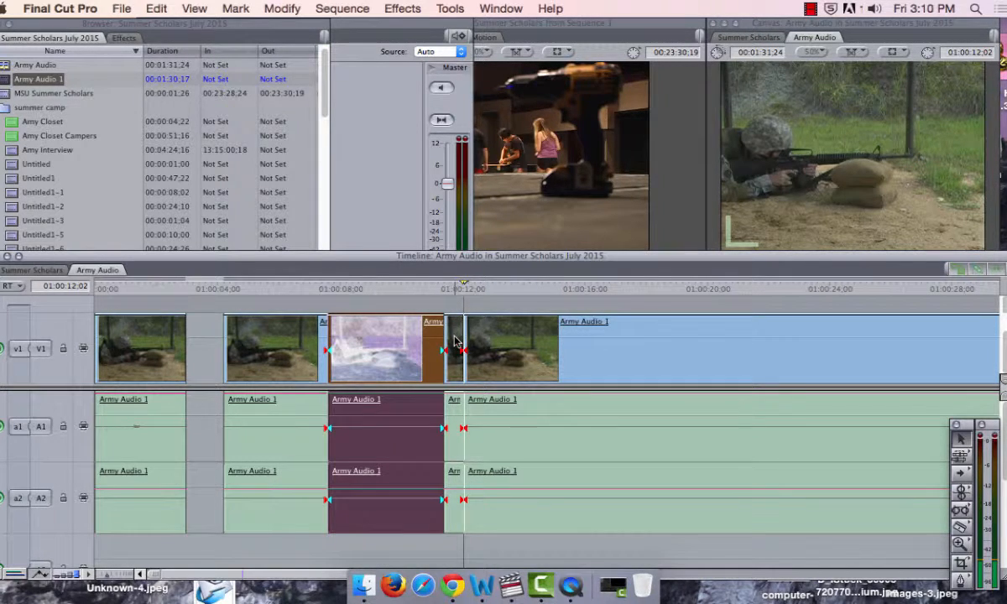
shift+click(454, 338)
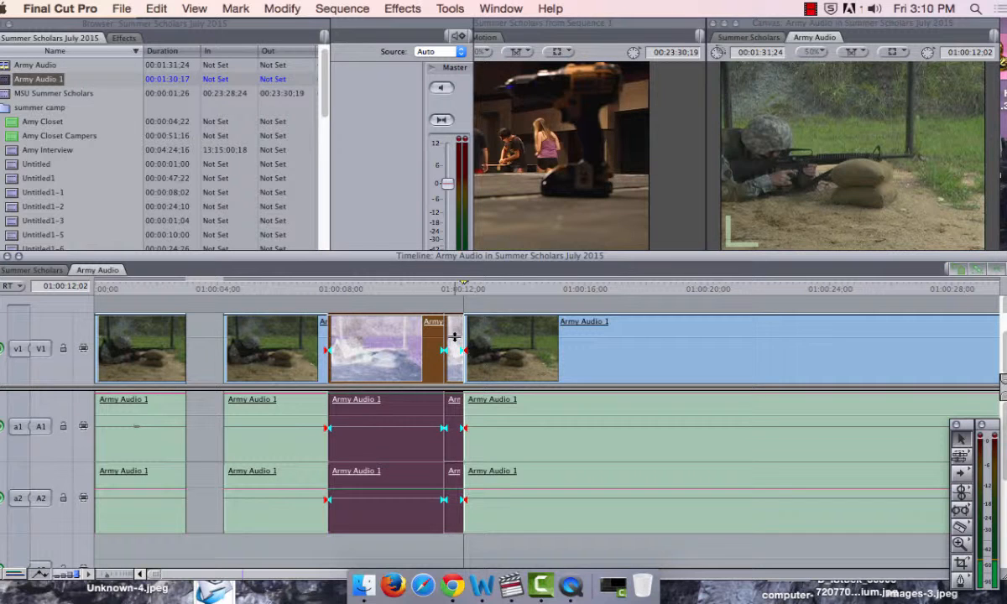
key(Delete)
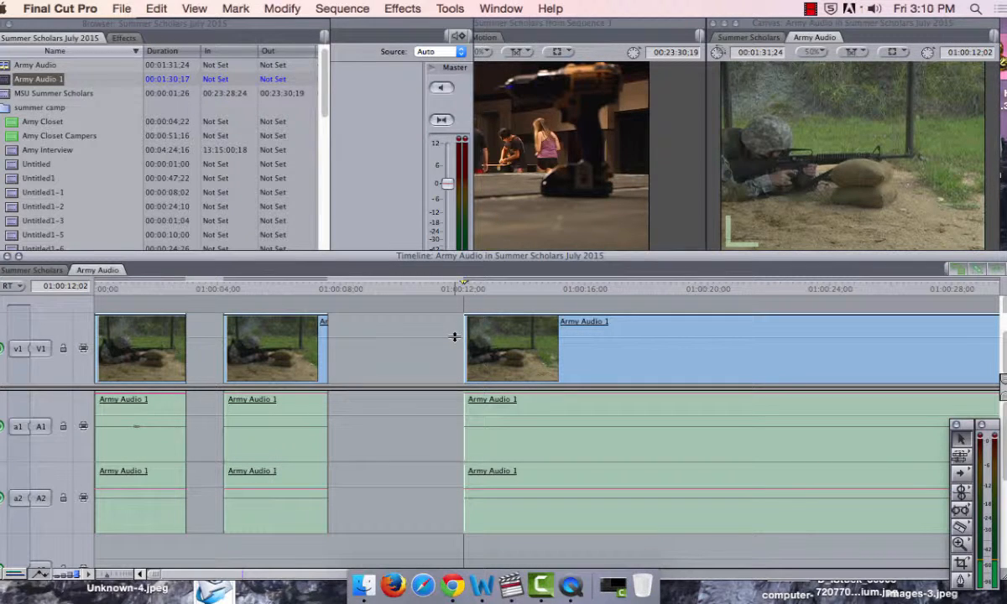
Step: Play on from 01:00:12;02 and split the clip with the Razor Blade at 01:00:17;13 and 01:00:21;24
key(space)
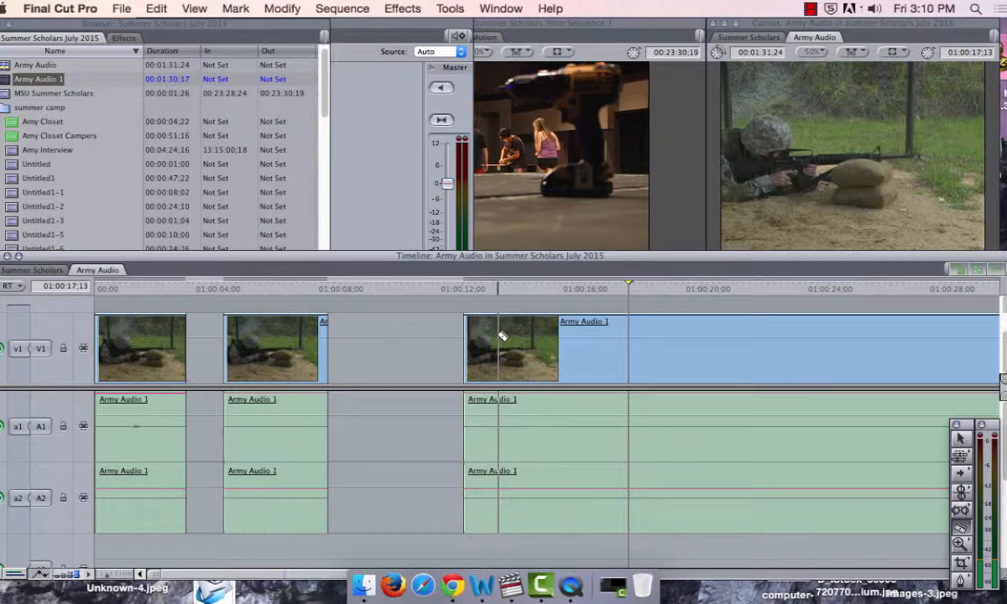
key(b)
click(629, 351)
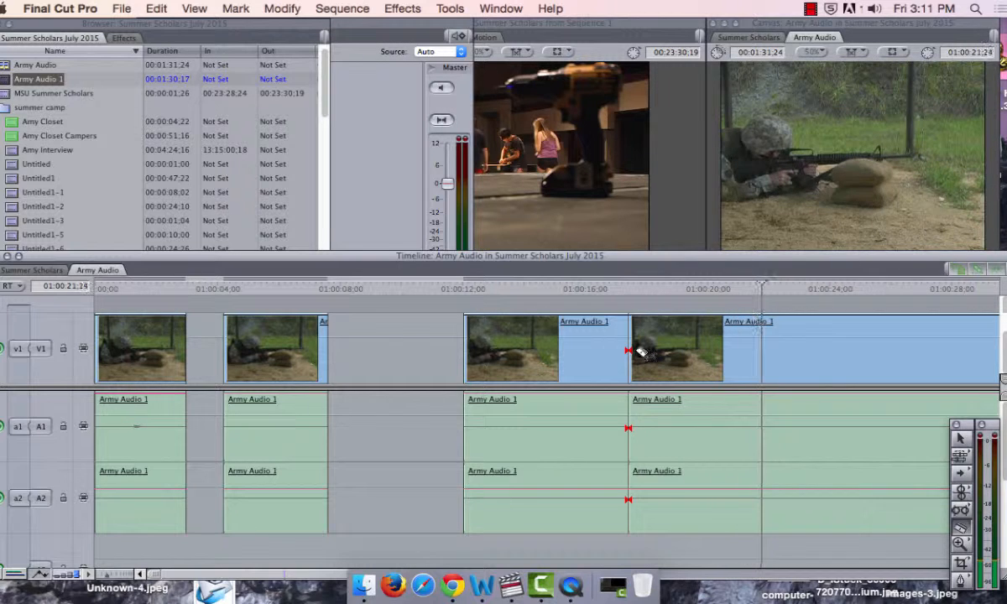
click(762, 352)
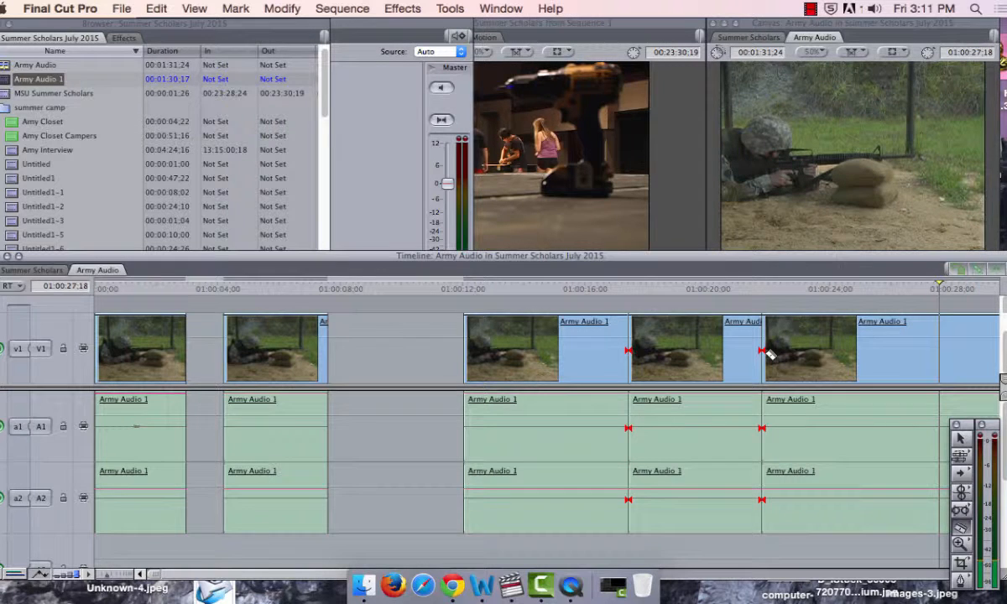
Step: Split the clip at 01:00:27;18 and 01:00:34;18, and delete the section between these cuts, leaving a gap
click(938, 352)
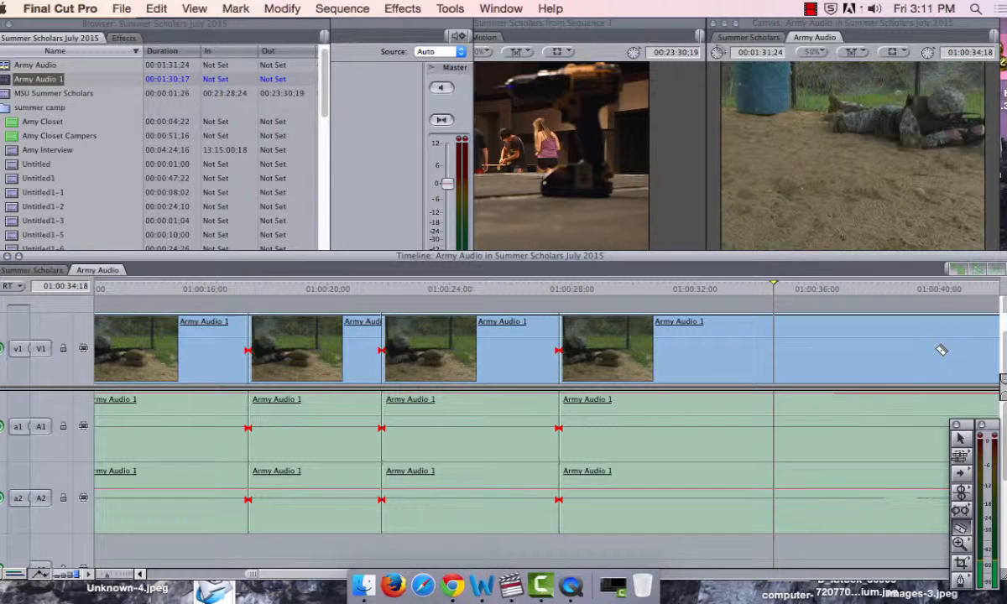
drag(941, 350, 778, 342)
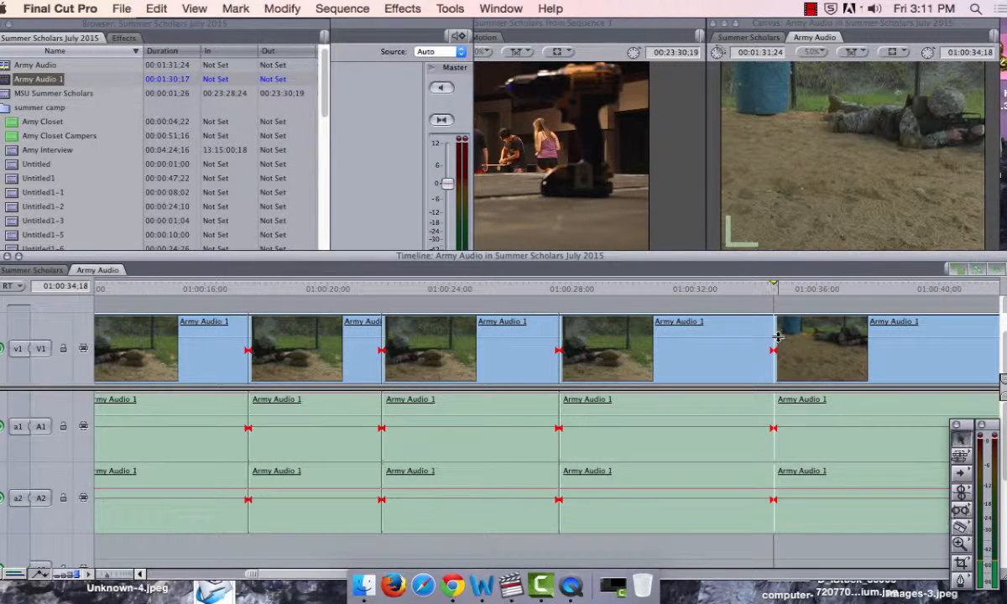
click(717, 348)
key(Delete)
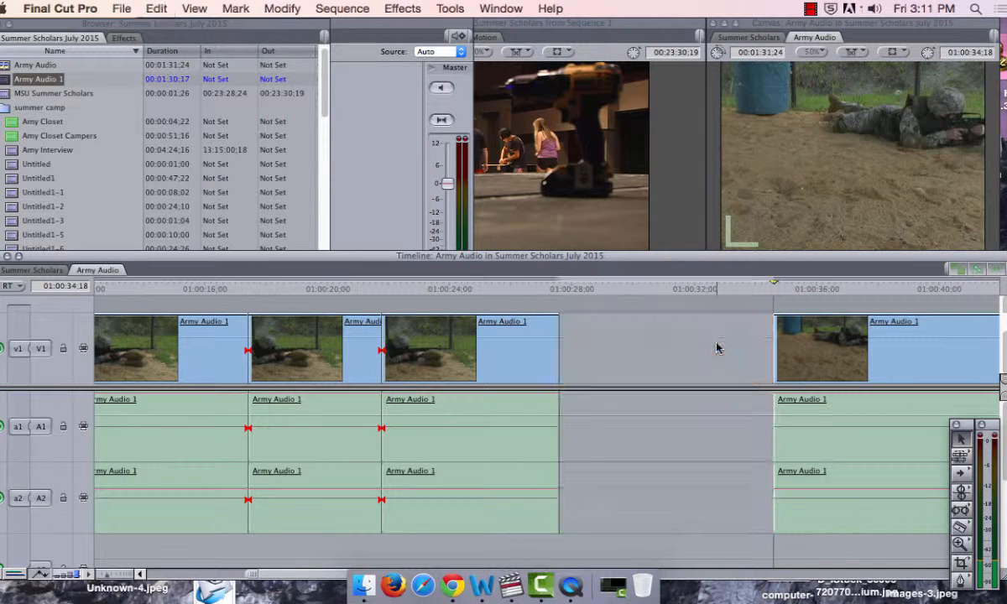
Step: Play on from 01:00:34;18 and split the clip with the Razor Blade at 01:00:35;26
key(b)
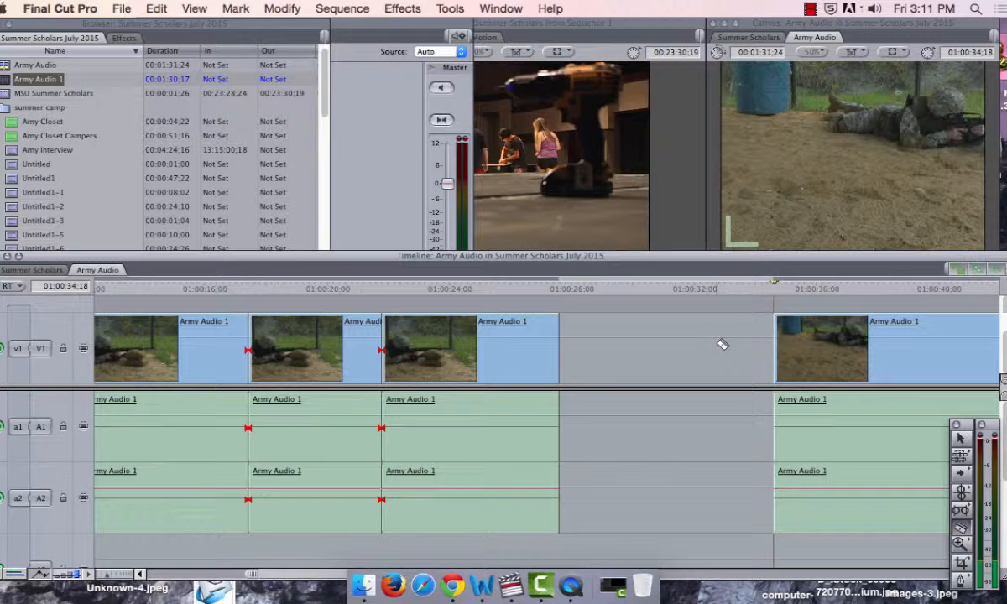
key(space)
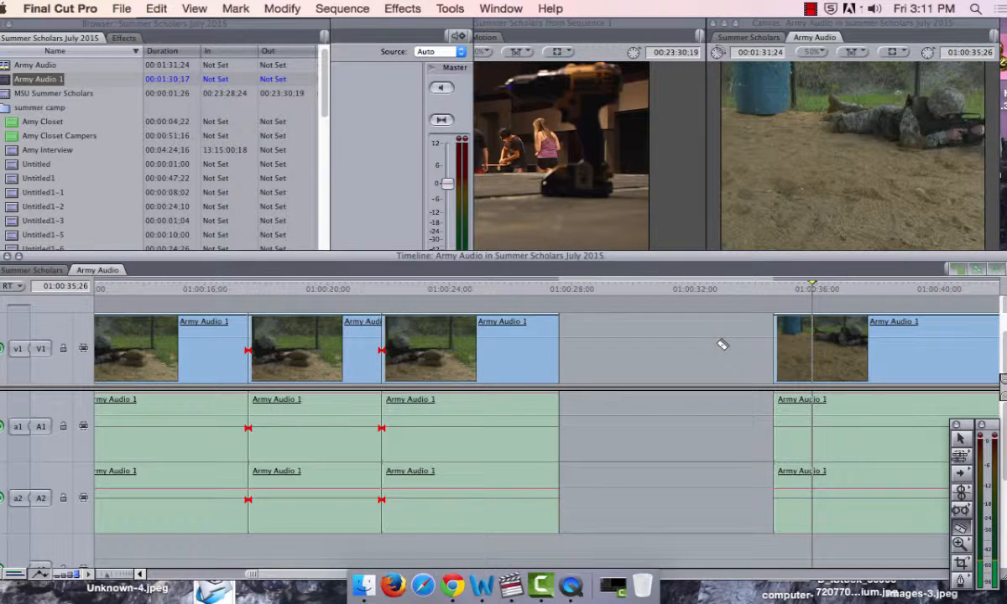
click(814, 346)
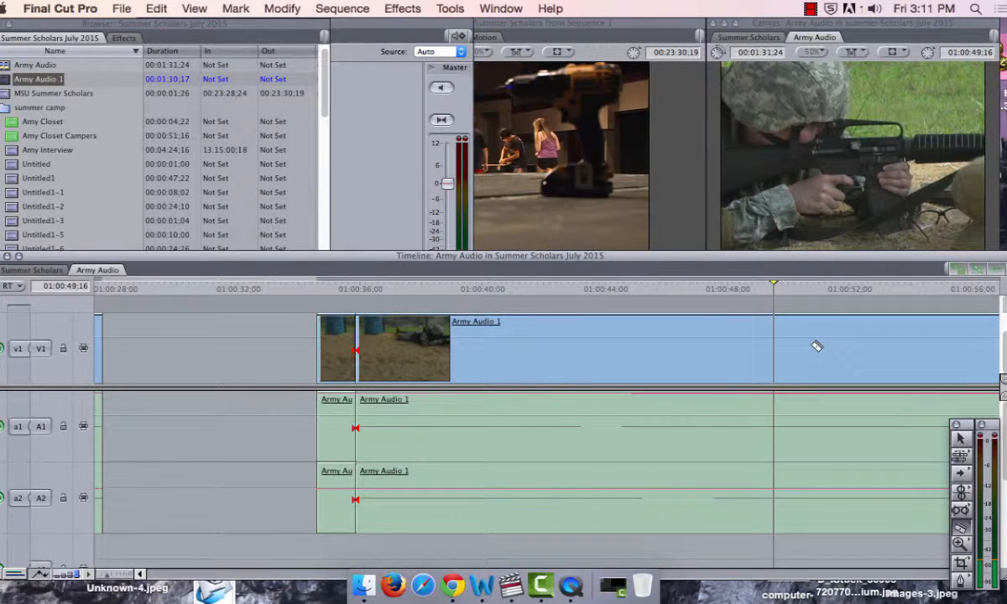
Step: Step the playhead back and forth frame by frame around 01:00:49;00 to examine the close-up shot, ending at 01:00:49;02
key(Left)
key(Left)
key(Left)
key(Left)
key(Left)
key(Left)
key(Left)
key(Left)
key(Left)
key(Left)
key(Left)
key(Left)
key(Left)
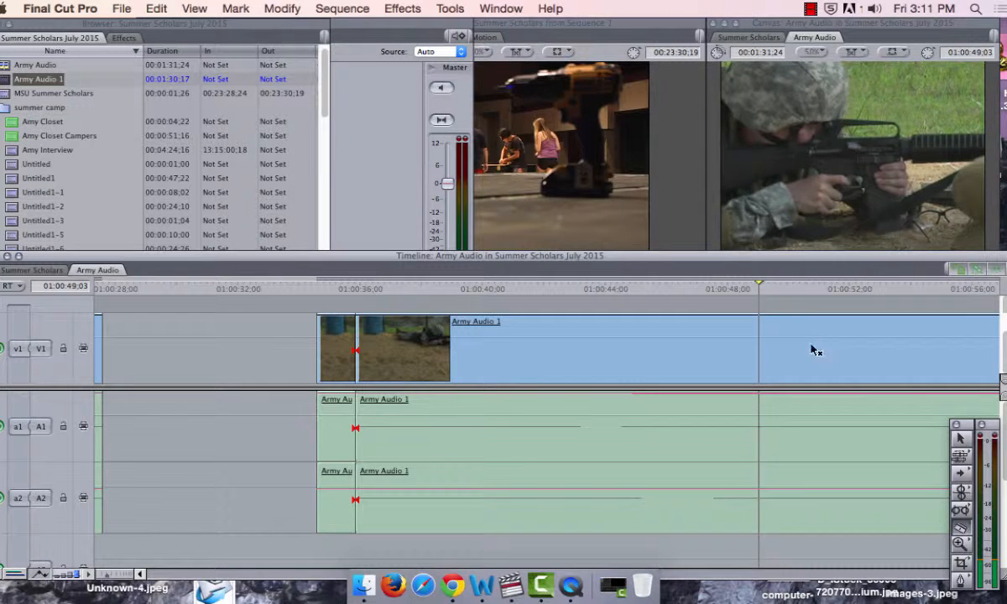
key(Left)
key(Left)
key(Left)
key(Left)
key(Left)
key(Left)
key(Left)
key(Left)
key(Left)
key(Left)
key(Left)
key(Left)
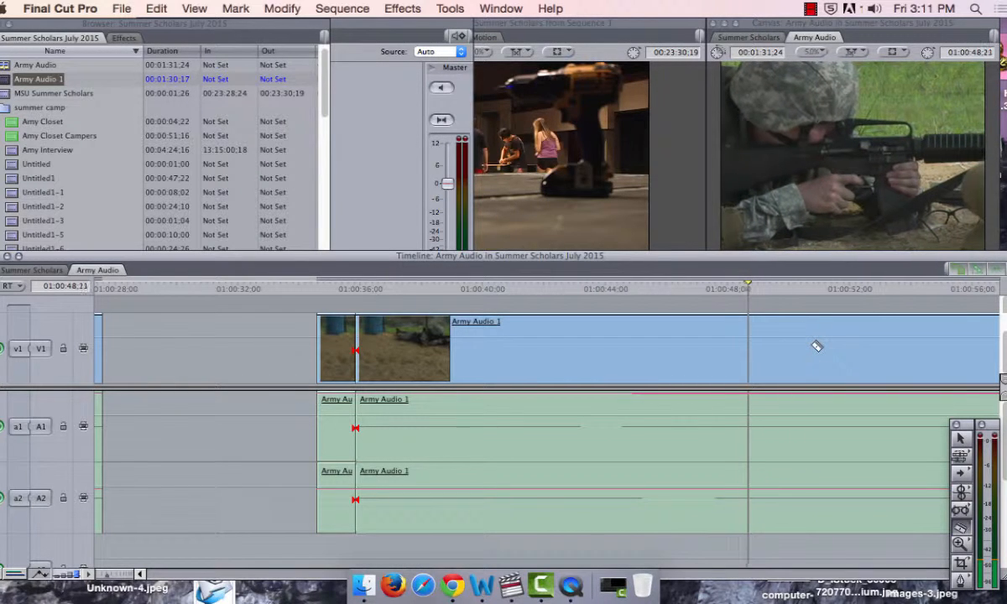
key(Right)
key(Right)
key(Right)
key(Right)
key(Right)
key(Right)
key(Right)
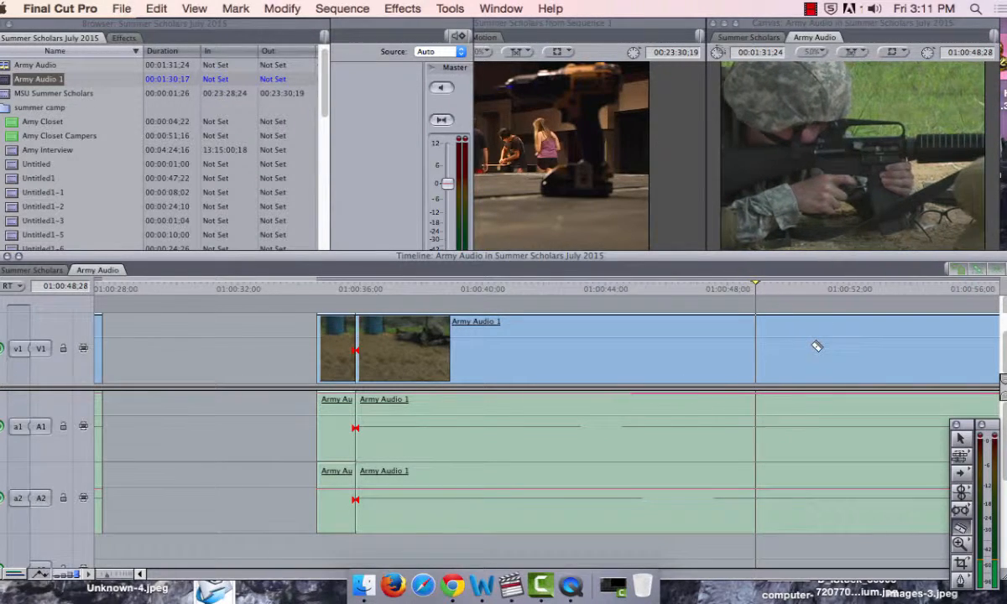
key(Right)
key(Right)
key(Right)
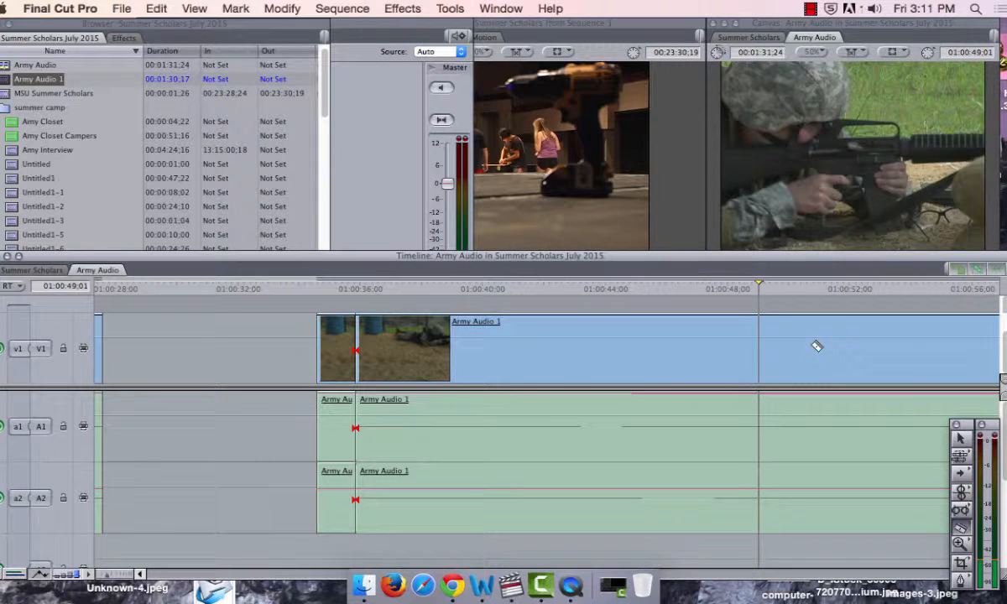
key(Right)
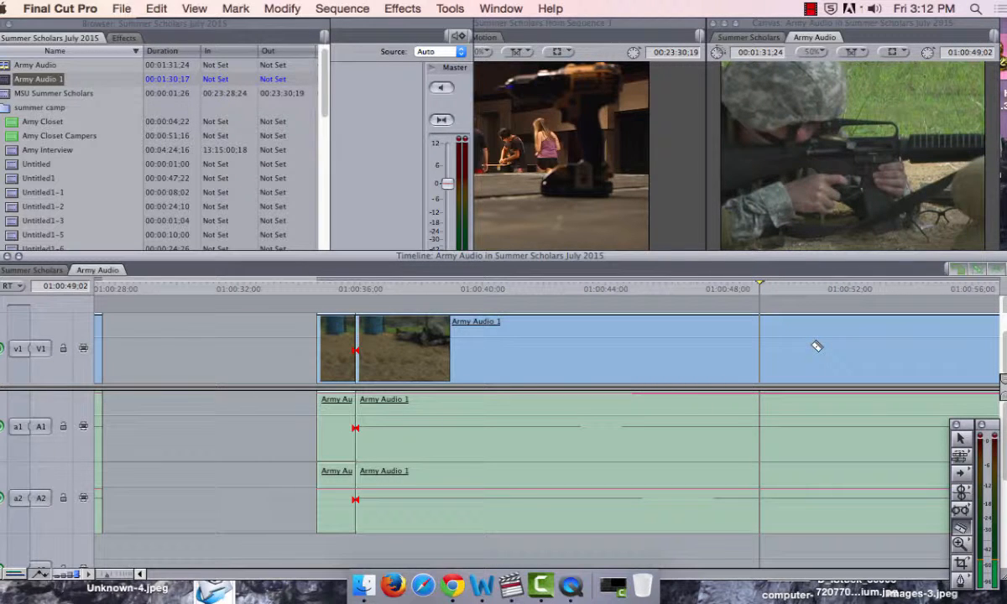
Step: Play on to 01:00:51;19, split the clip there, and delete the section between 01:00:35;26 and that cut
key(space)
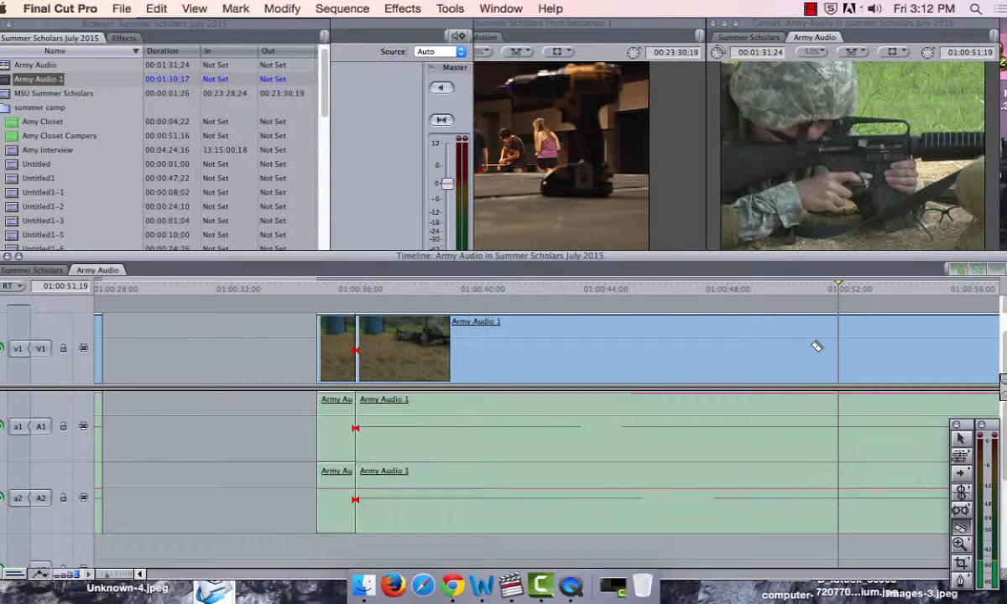
click(839, 348)
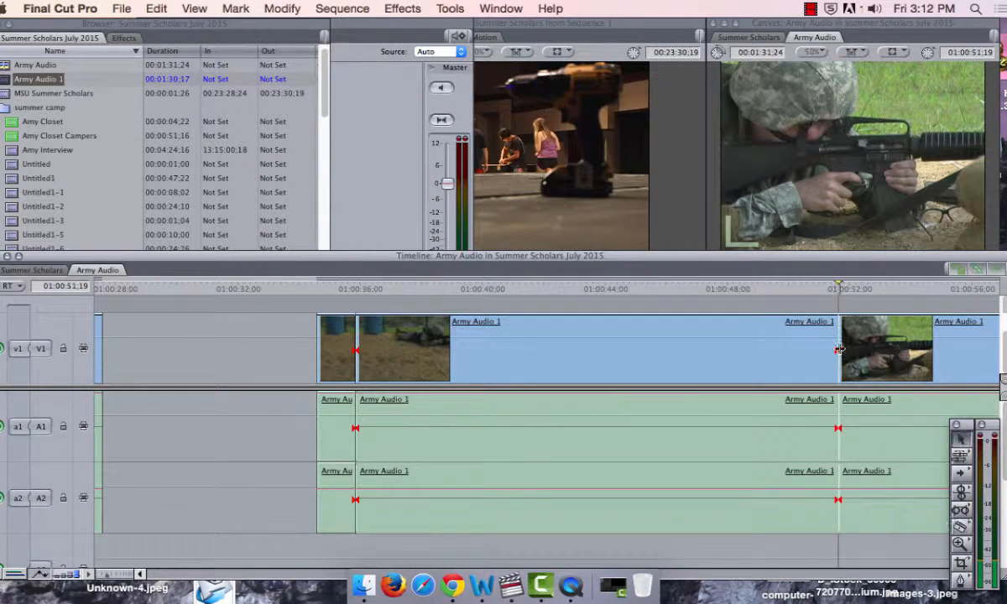
key(a)
click(823, 348)
key(Delete)
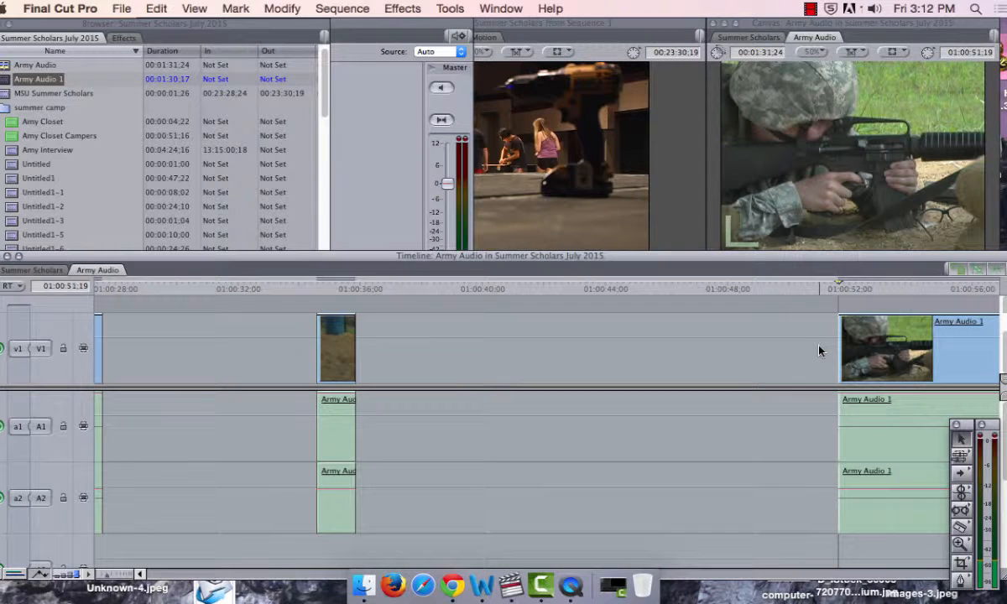
Step: Play on, split the clip at 01:00:53;25 and 01:01:02;02, and delete the section between these cuts
key(b)
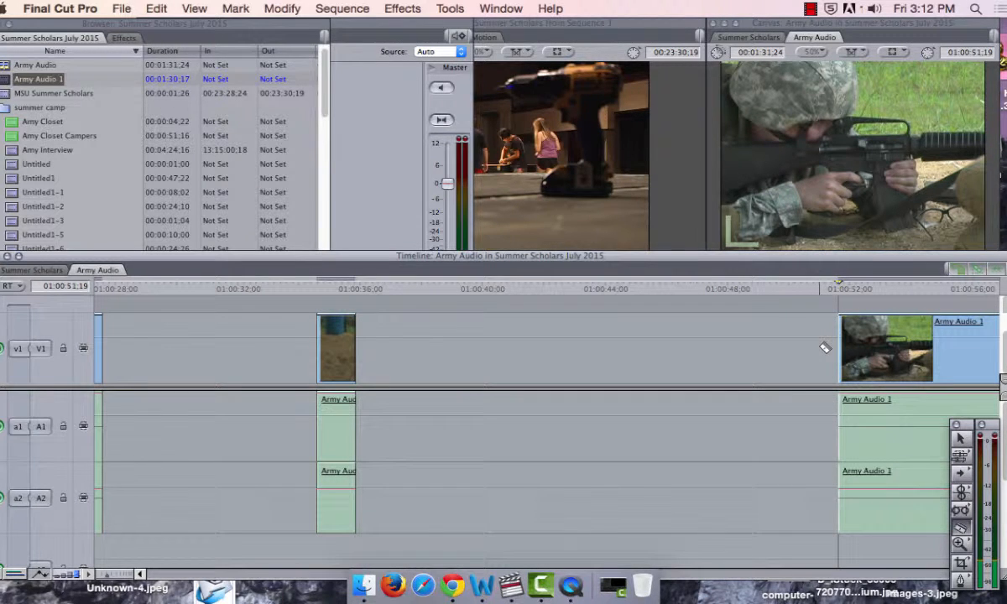
key(space)
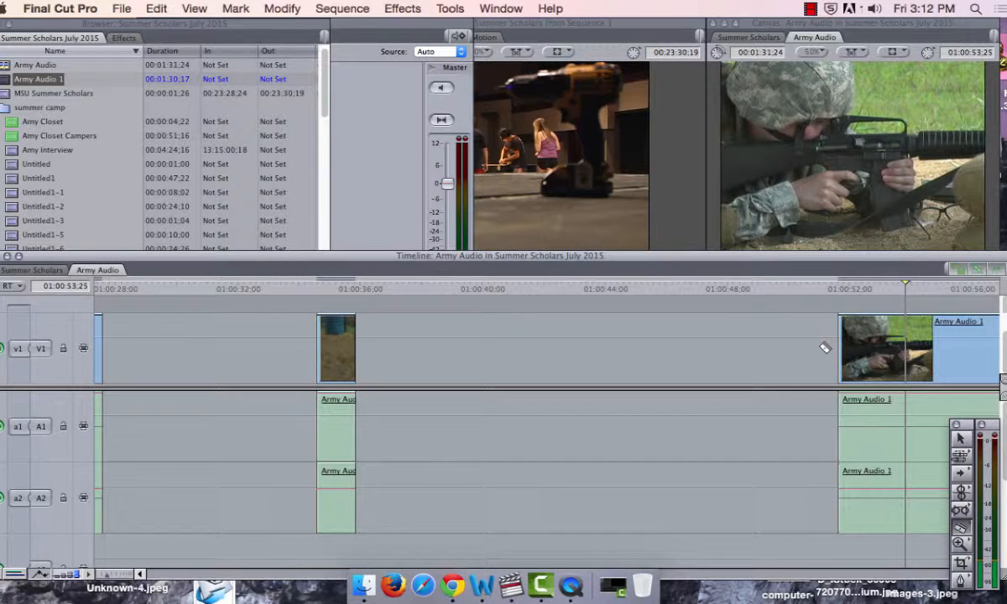
click(904, 347)
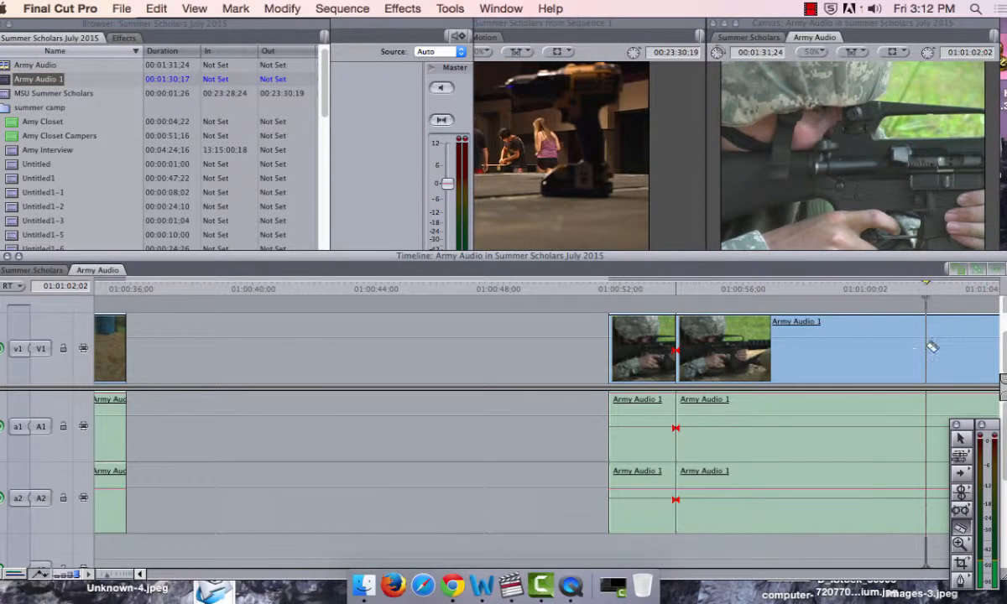
click(926, 351)
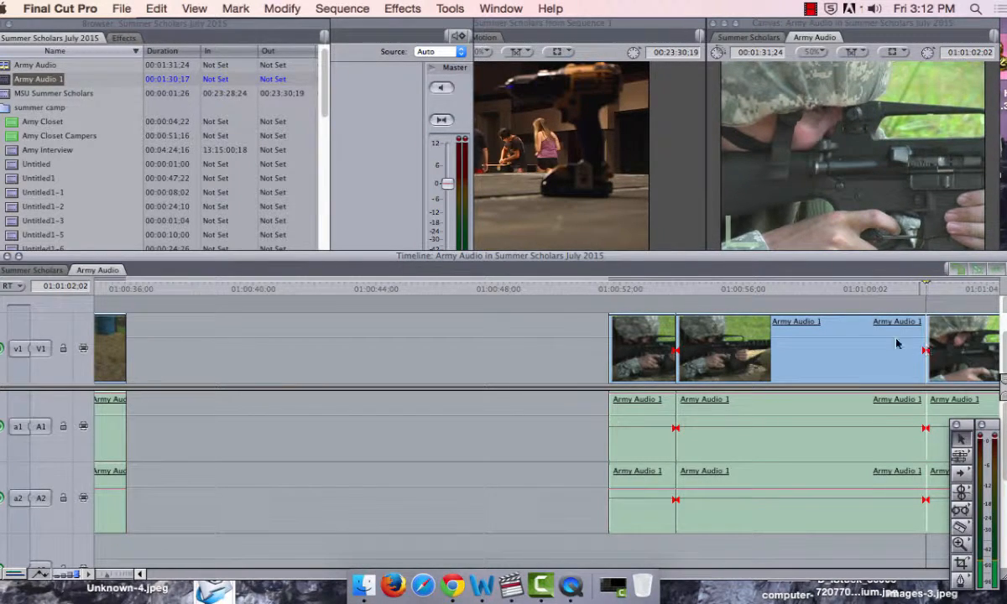
click(887, 346)
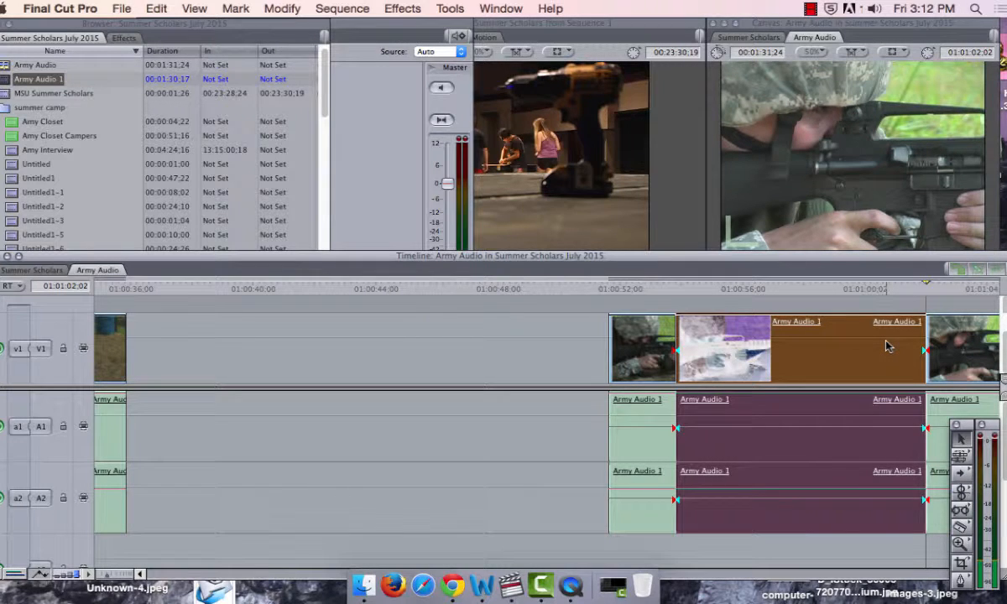
key(Delete)
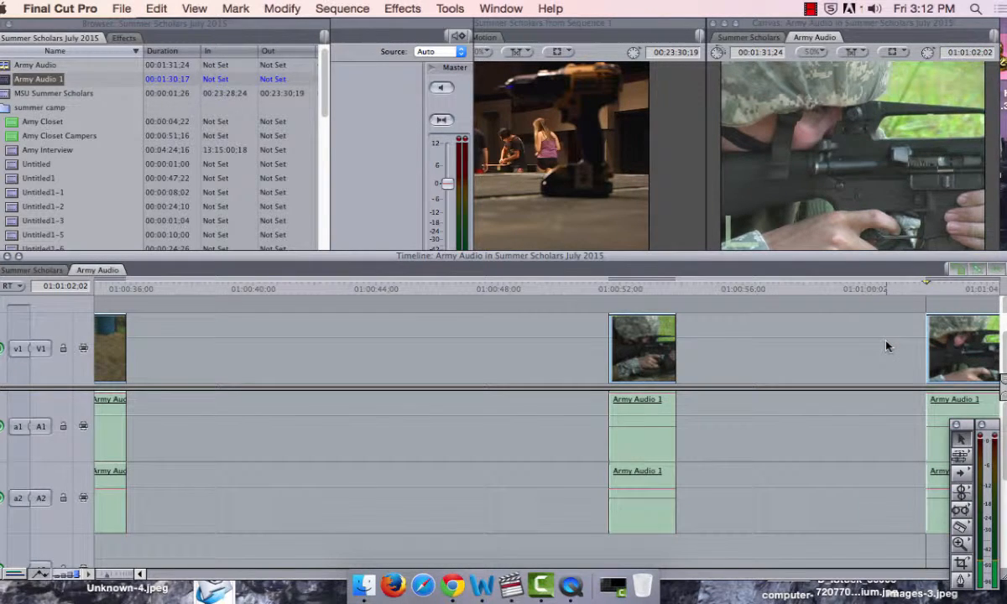
Step: Split the clip at 01:01:04;00 and delete the short section between 01:01:02;02 and that cut
key(b)
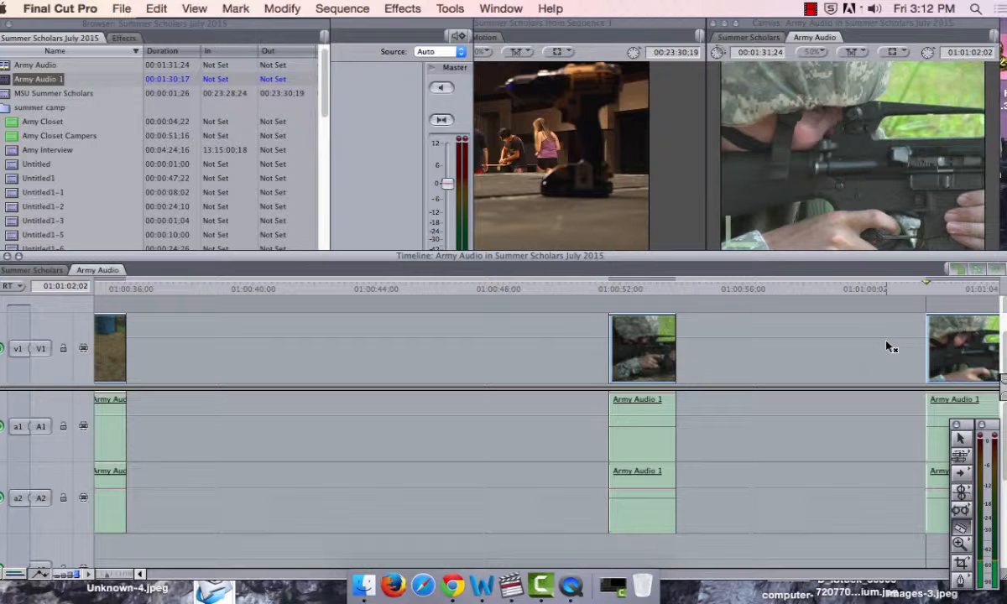
key(space)
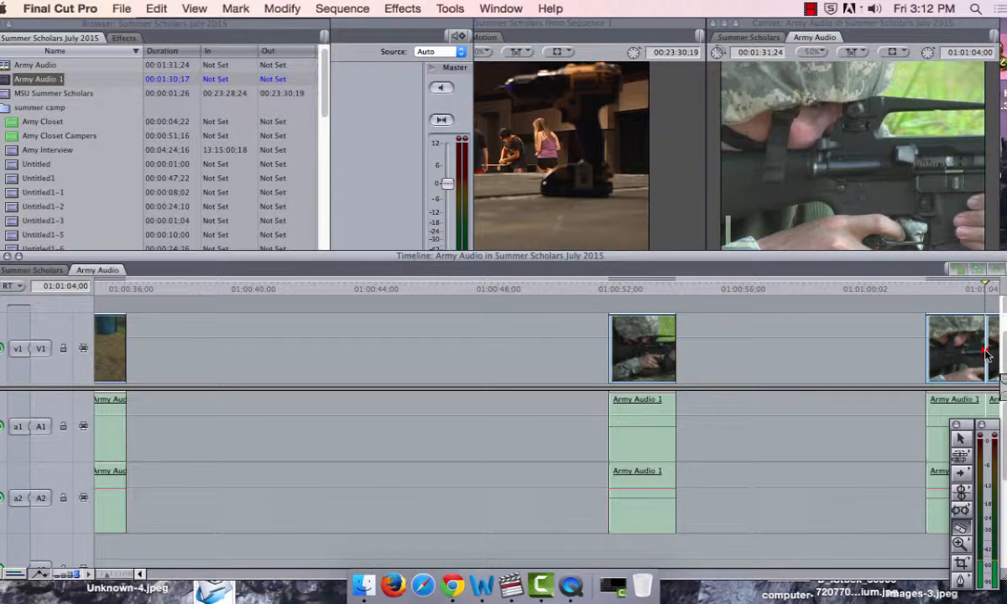
key(a)
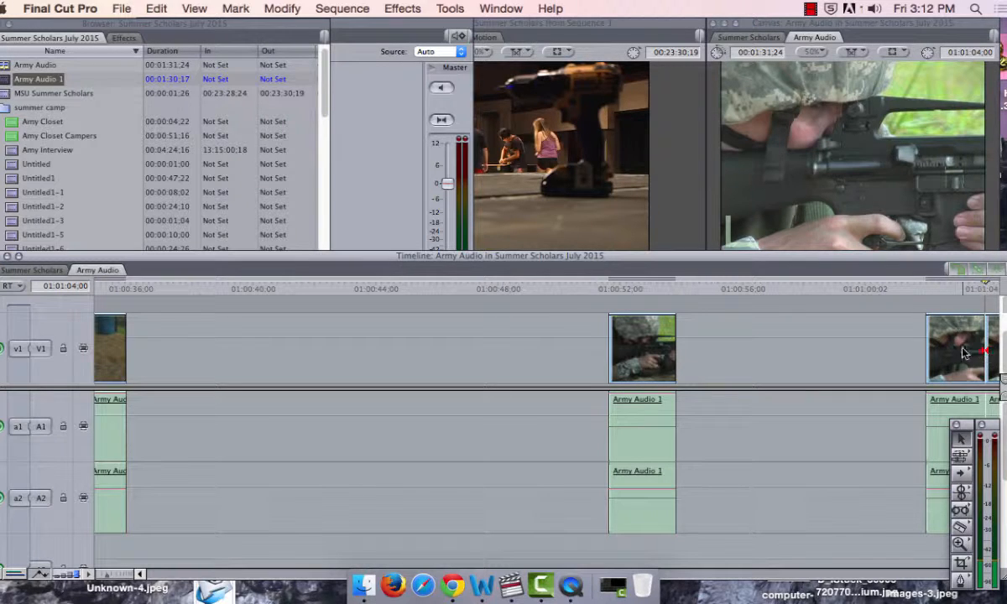
click(965, 354)
key(Delete)
Step: Play on from 01:01:04;00 and split the clip with the Razor Blade at 01:01:06;25
key(b)
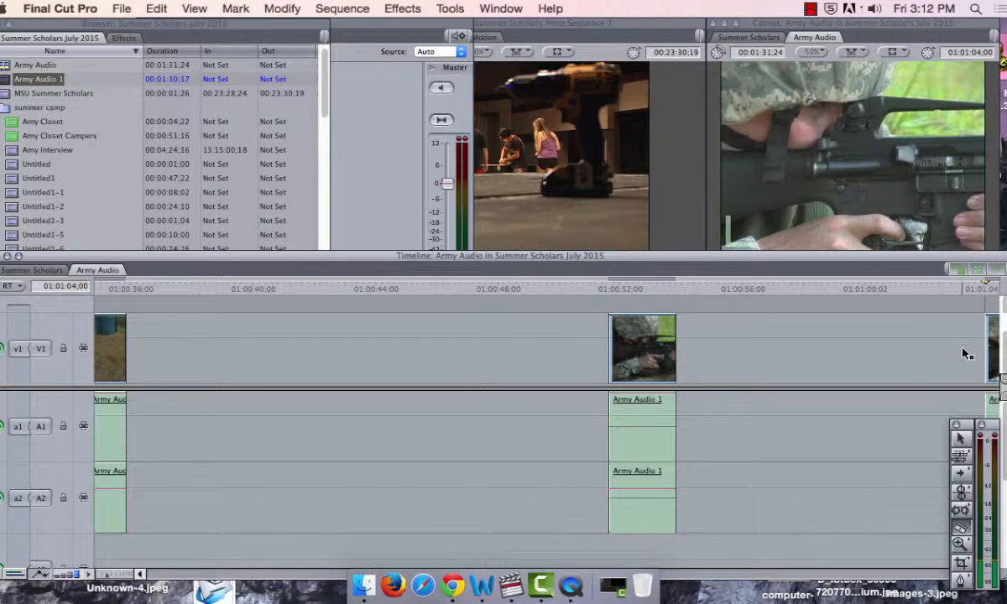
key(space)
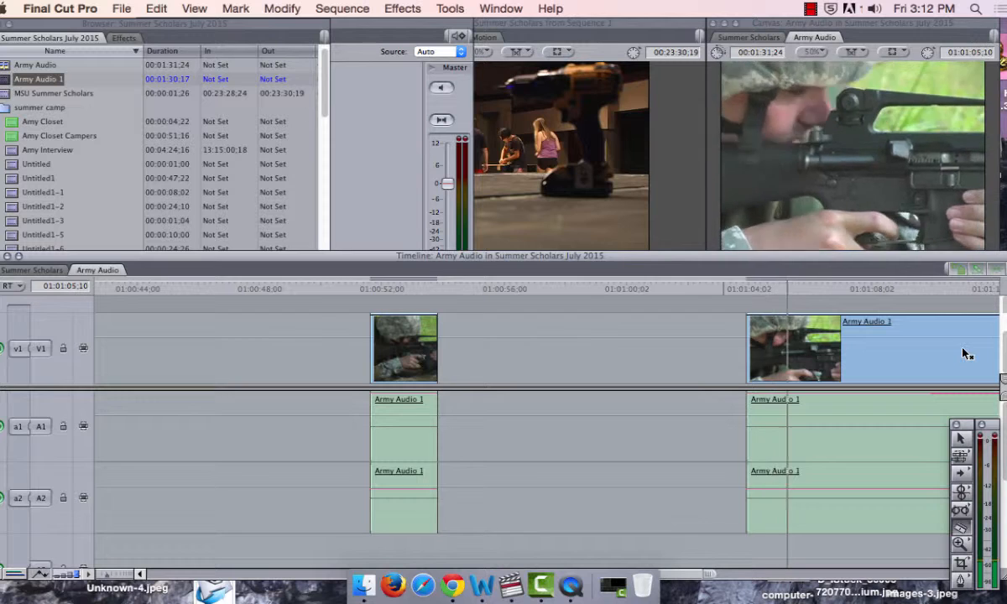
key(space)
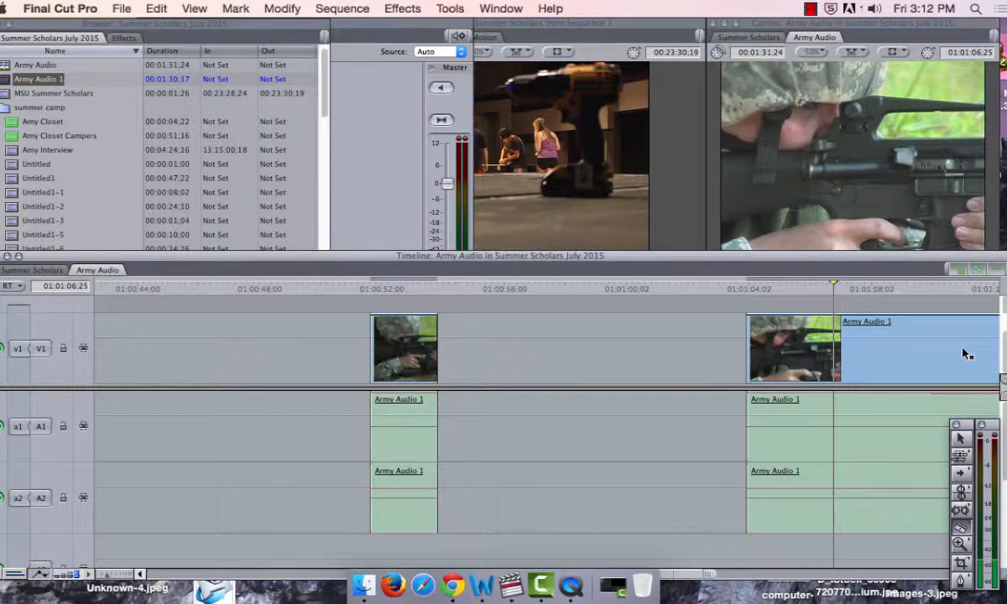
click(834, 357)
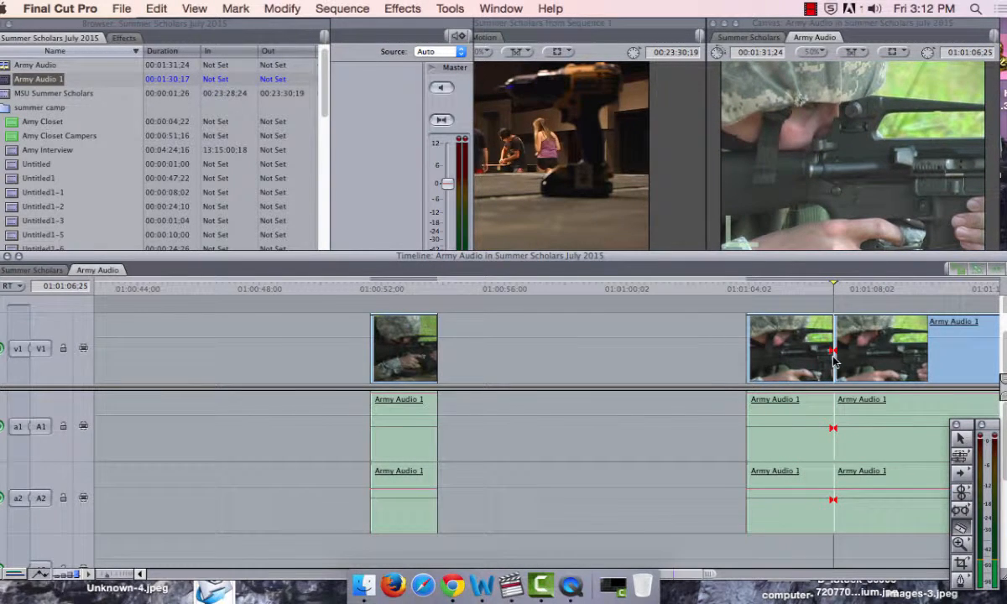
Step: Delete the section between 01:01:04;00 and 01:01:06;25, and split the remaining clip at 01:01:10;01
click(797, 366)
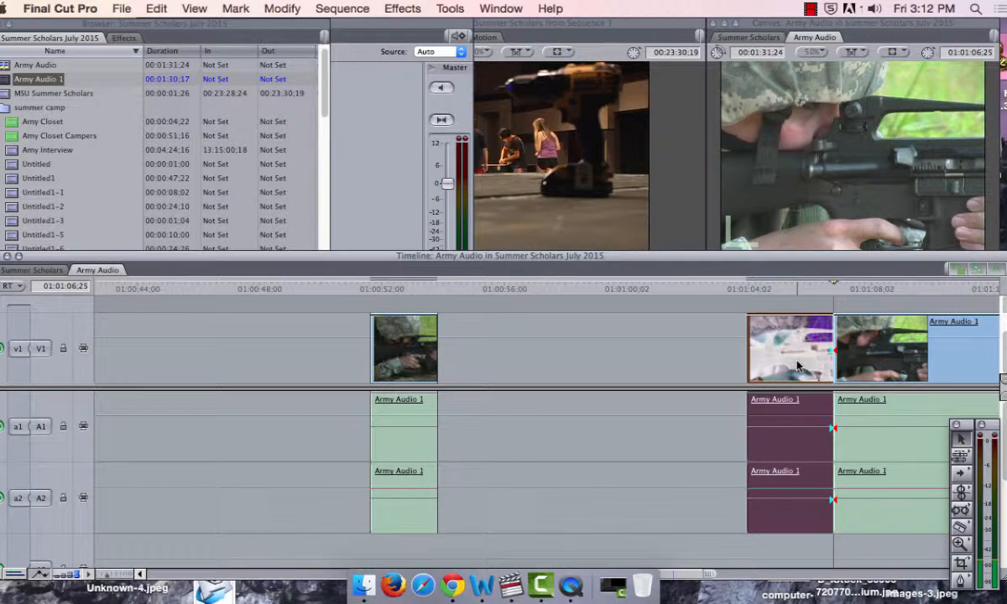
key(Delete)
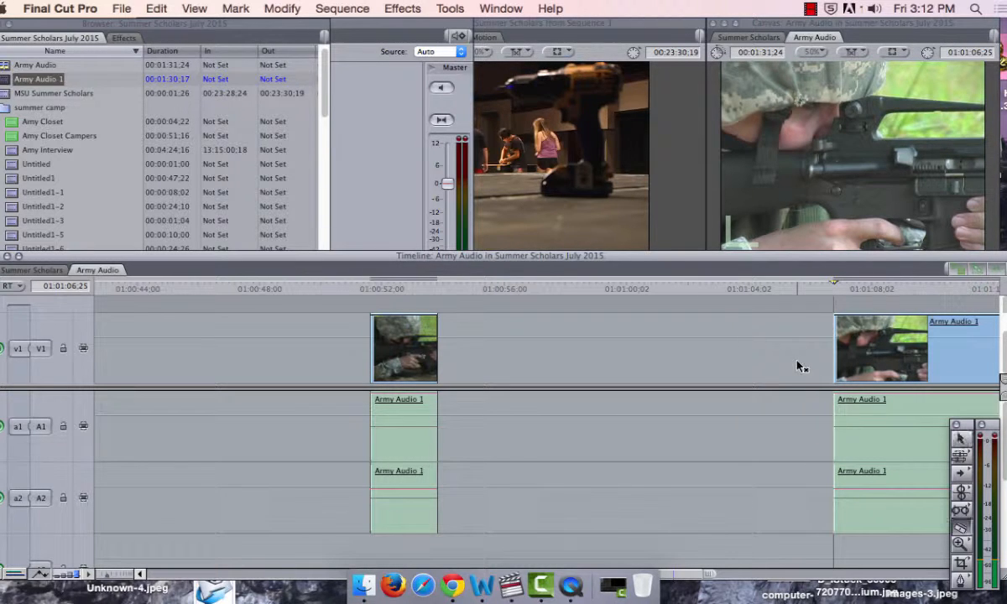
key(b)
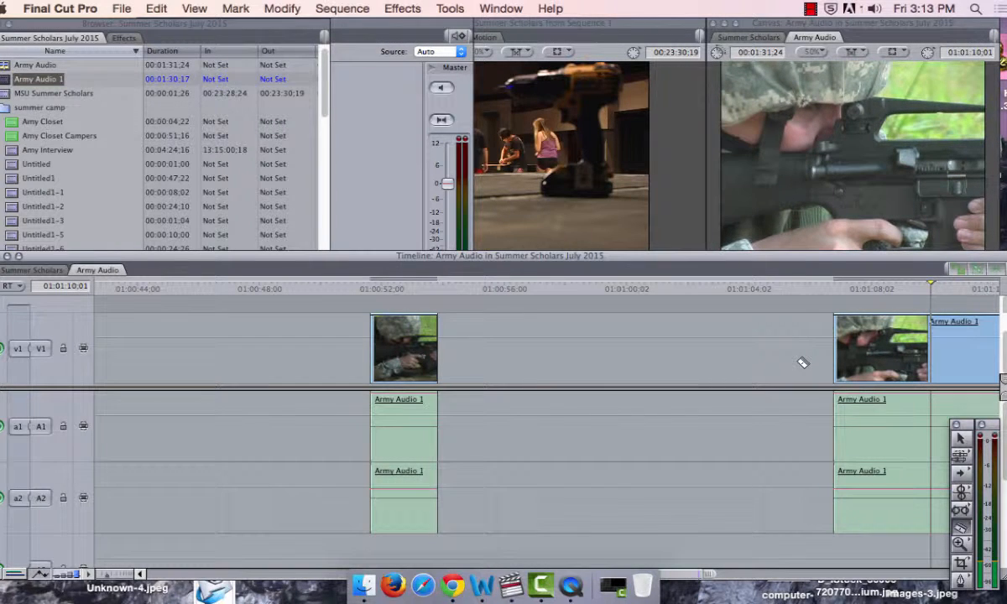
click(931, 343)
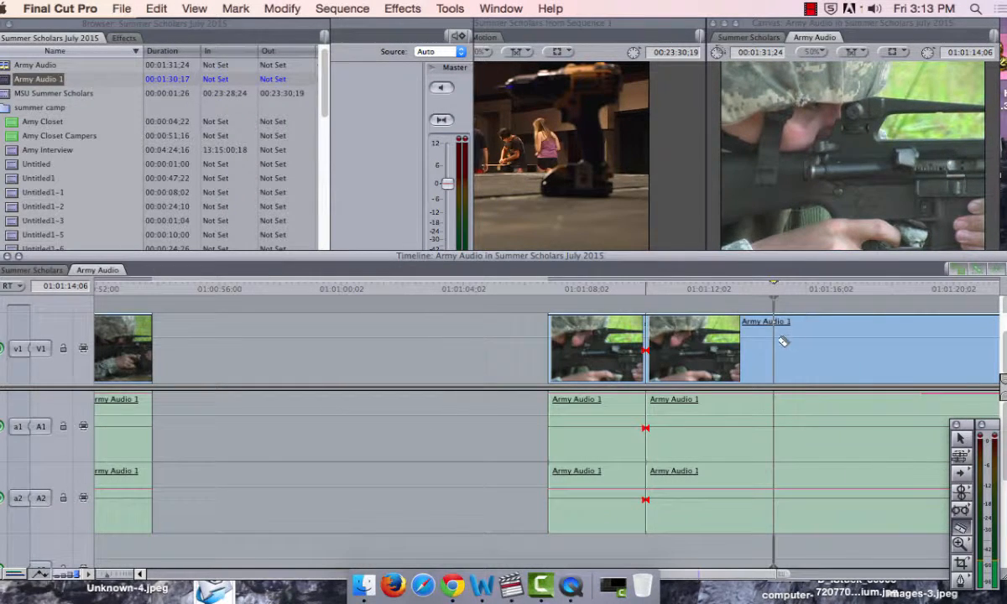
Step: Split the clip at 01:01:14;06 and 01:01:16;26, and delete the section between these cuts
key(ctrl+v)
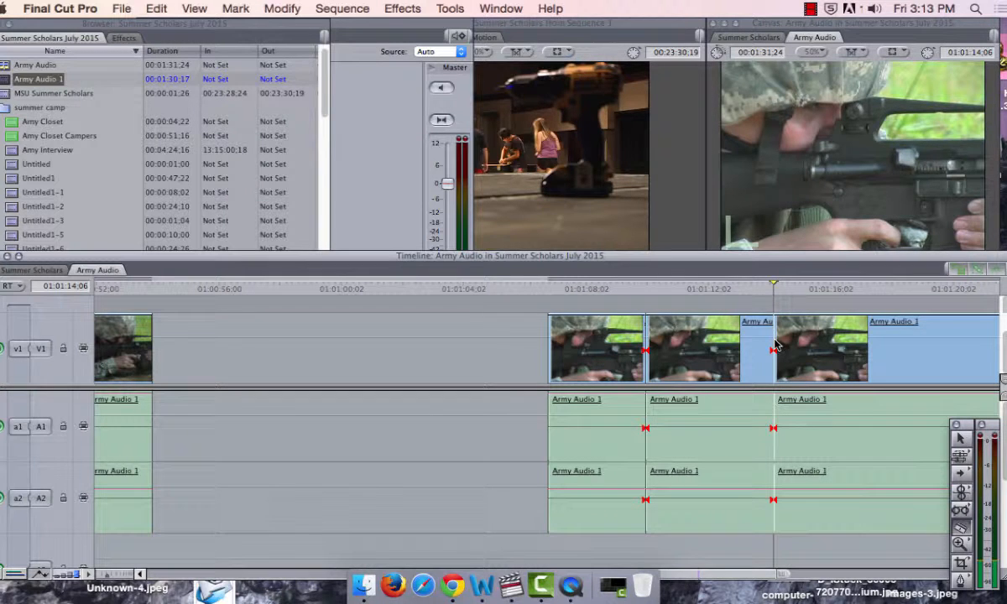
key(space)
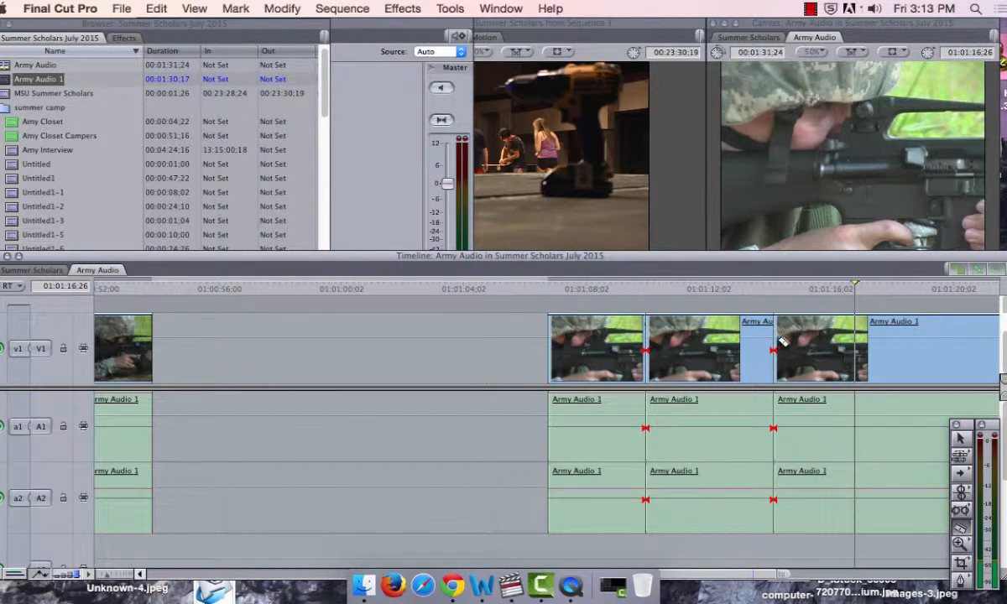
key(ctrl+v)
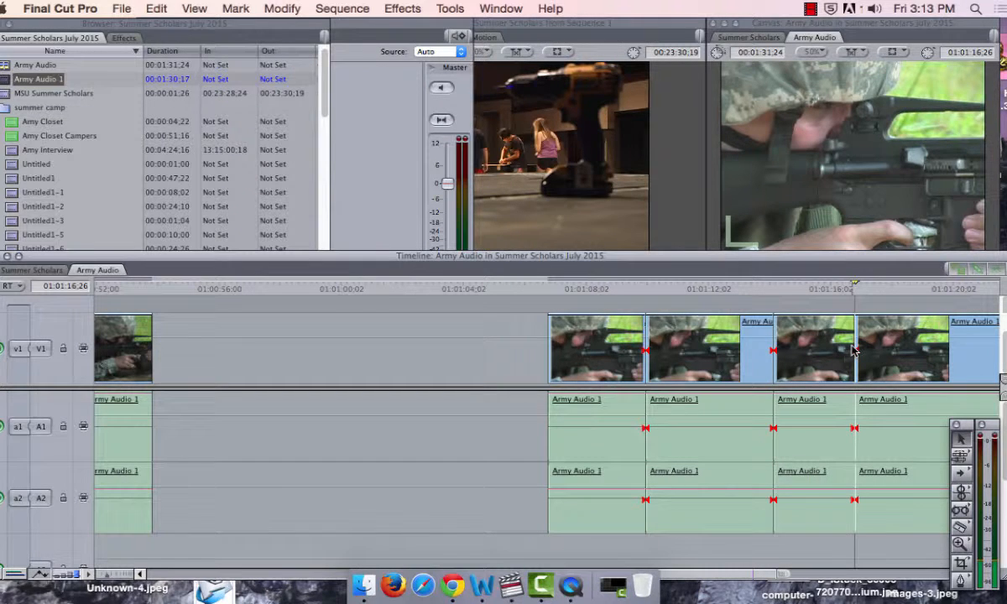
click(833, 353)
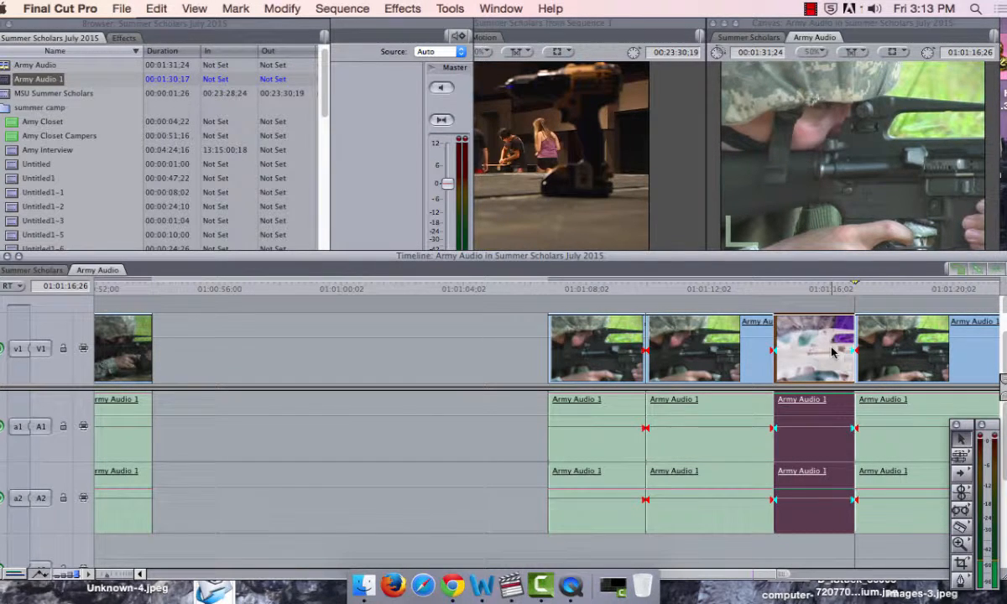
key(Delete)
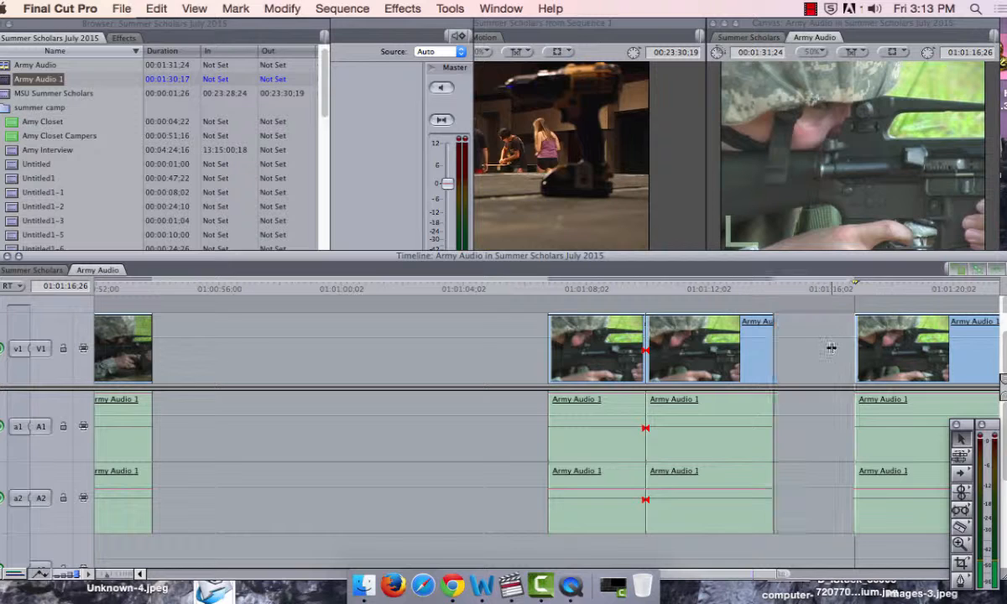
Step: Split the clip at 01:01:19;21 and 01:01:22;25, and delete the section between these two cuts
key(b)
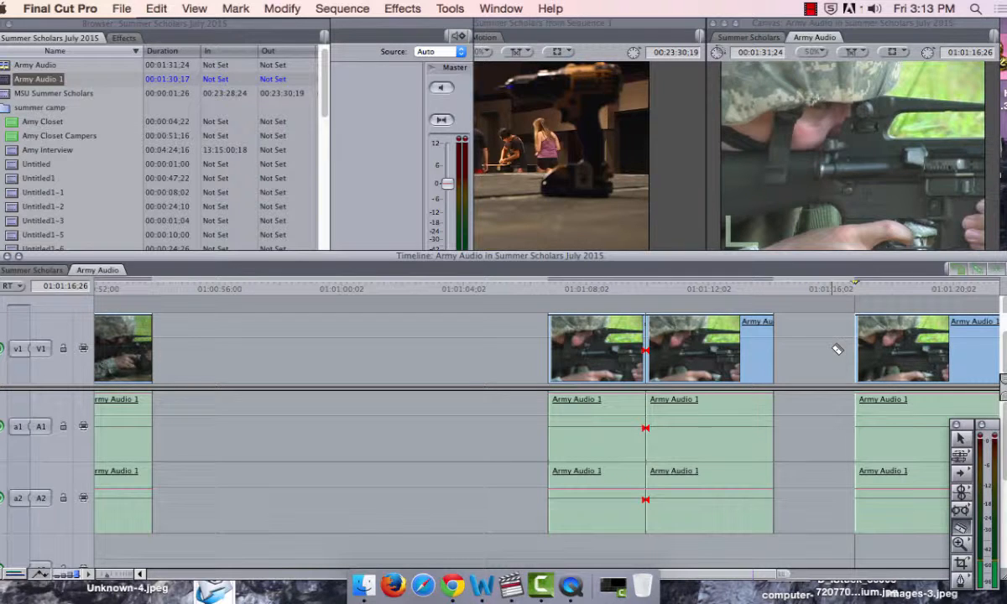
key(space)
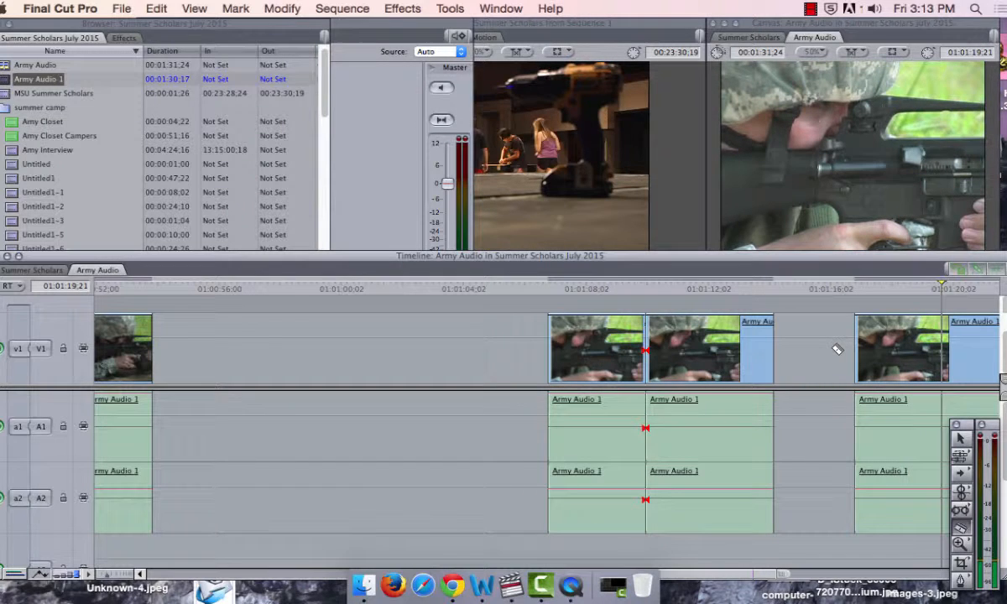
click(942, 351)
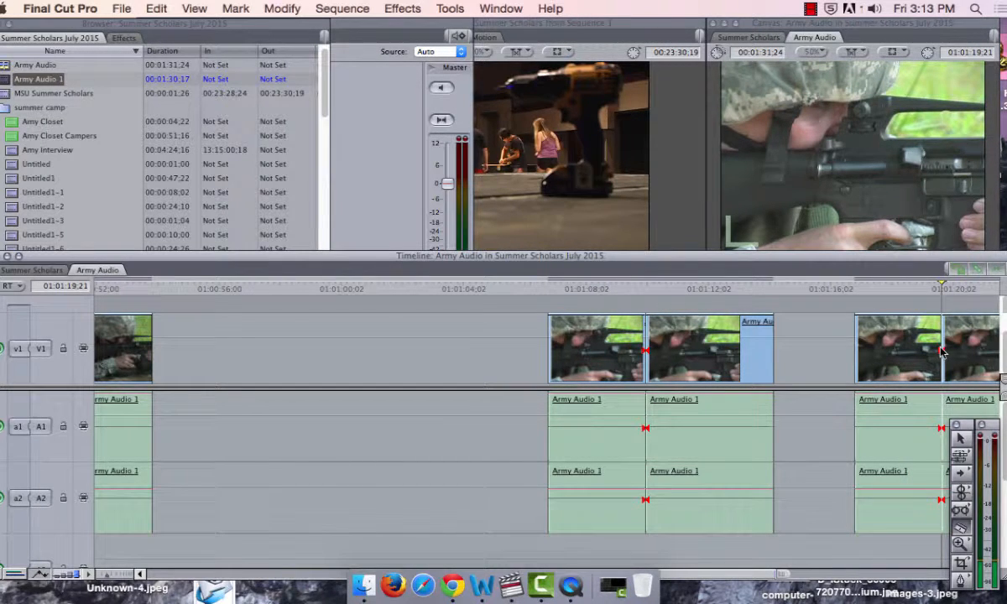
key(space)
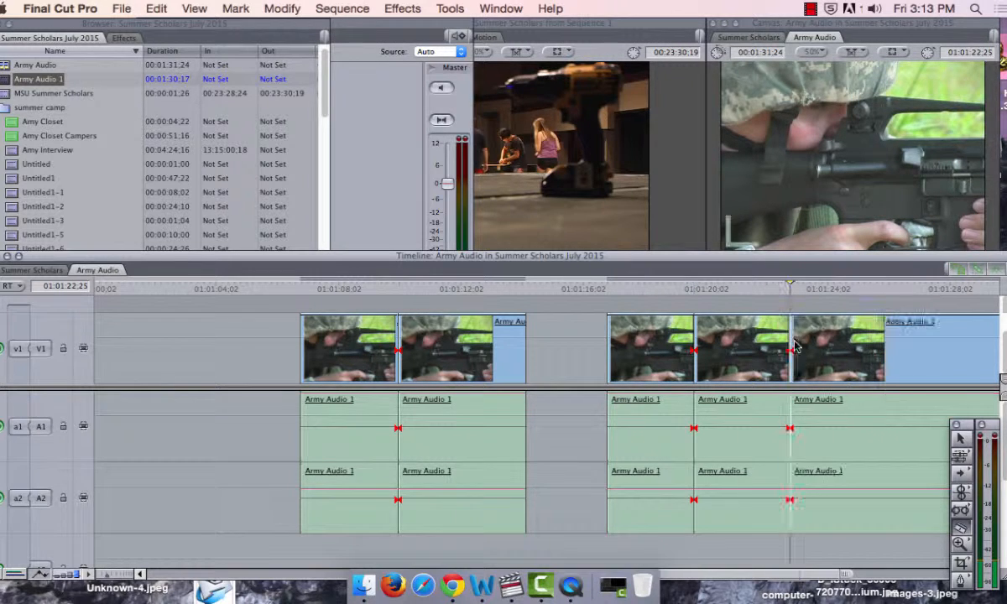
key(ctrl+v)
click(747, 348)
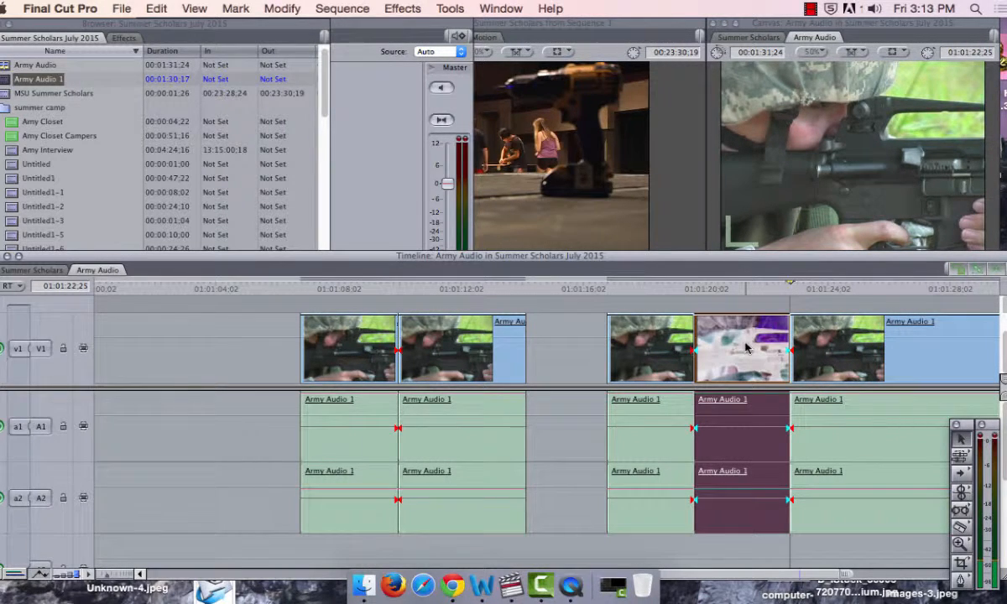
key(Delete)
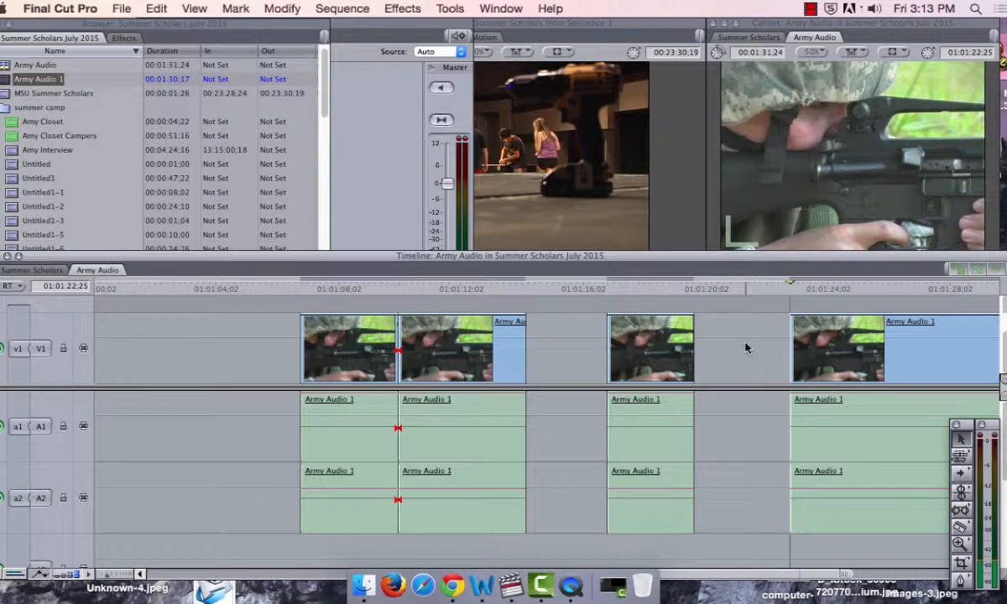
Step: Play on and split the clip with the Razor Blade at 01:01:25;03 and 01:01:28;03
key(b)
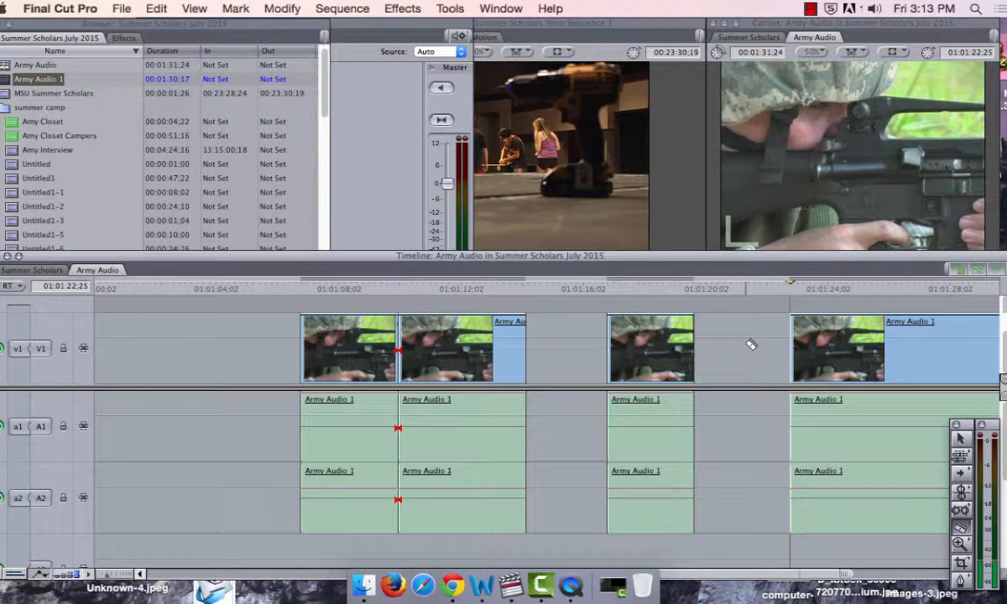
key(space)
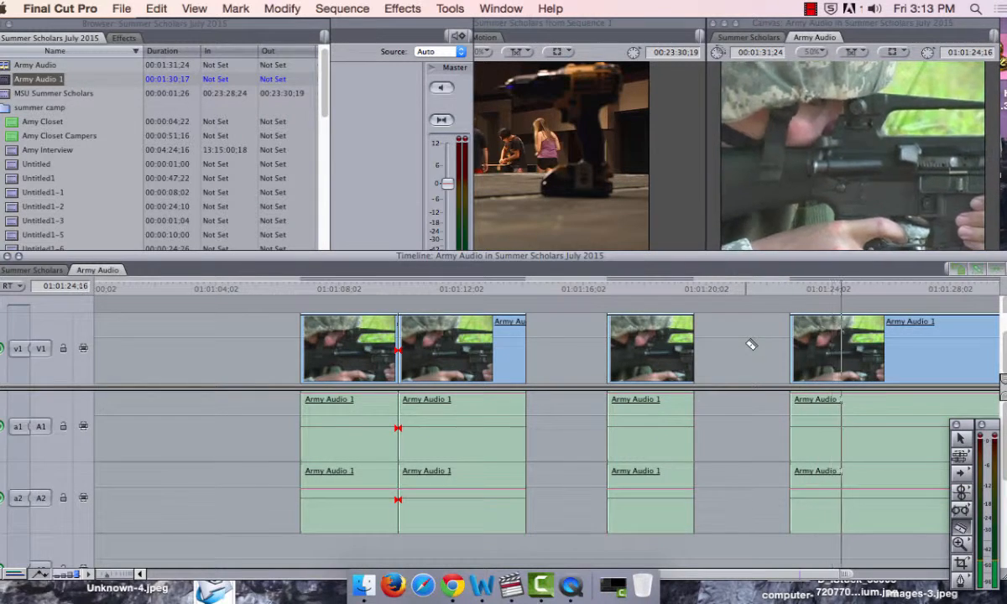
click(860, 346)
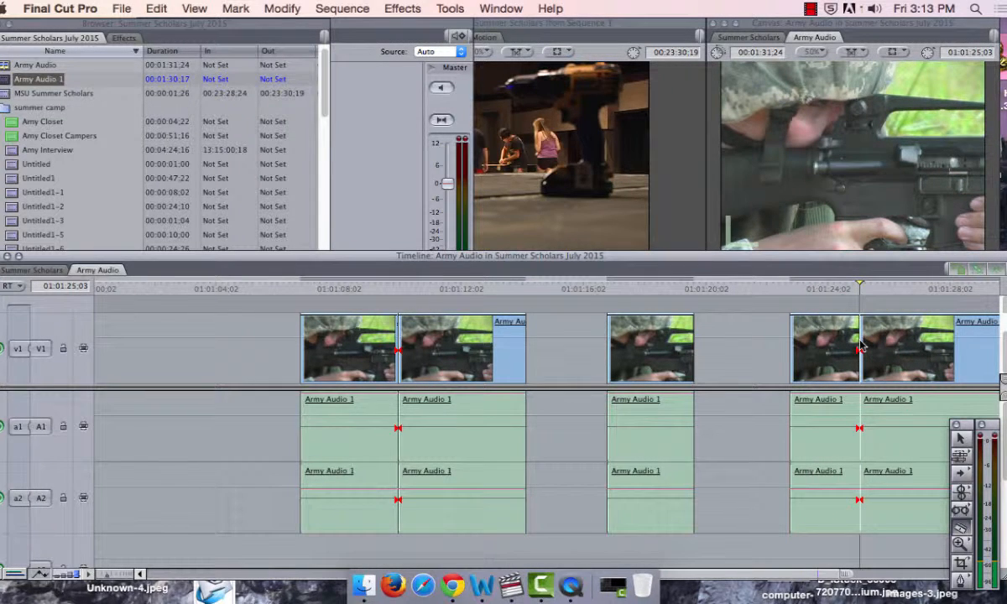
key(space)
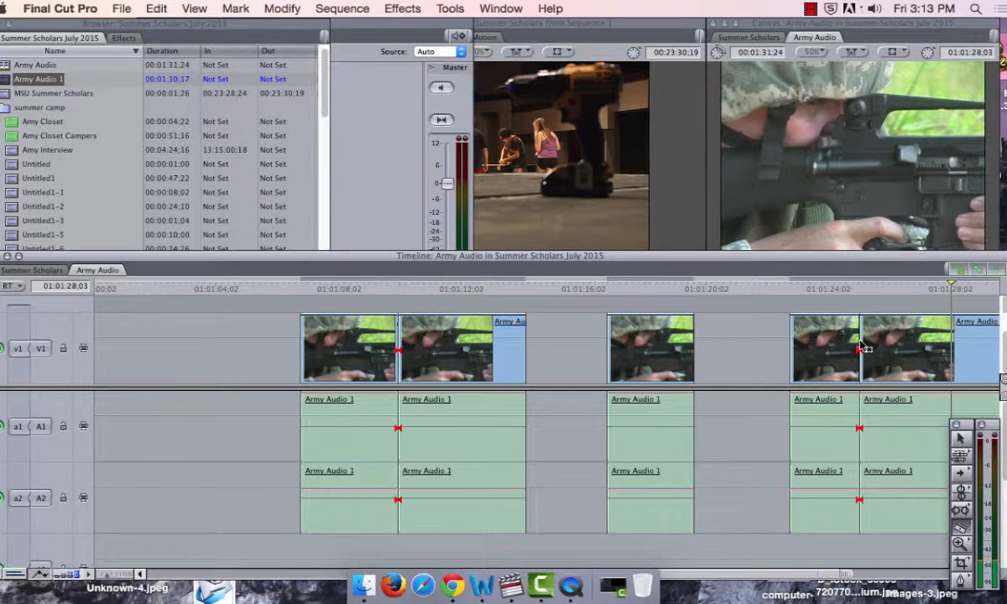
click(952, 344)
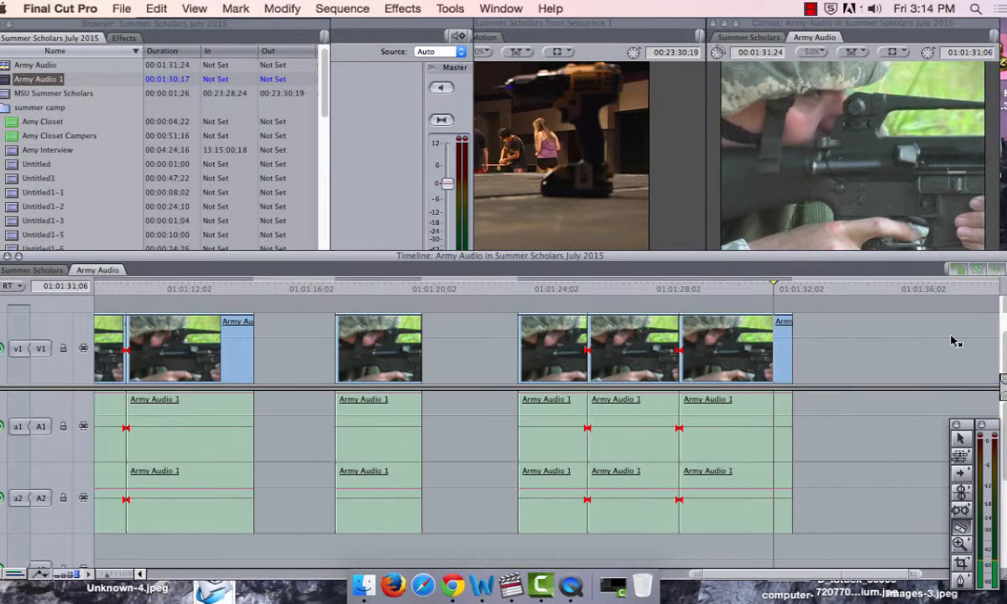
Step: Split the clip at 01:01:31;06 and delete the short remainder at its end
click(772, 351)
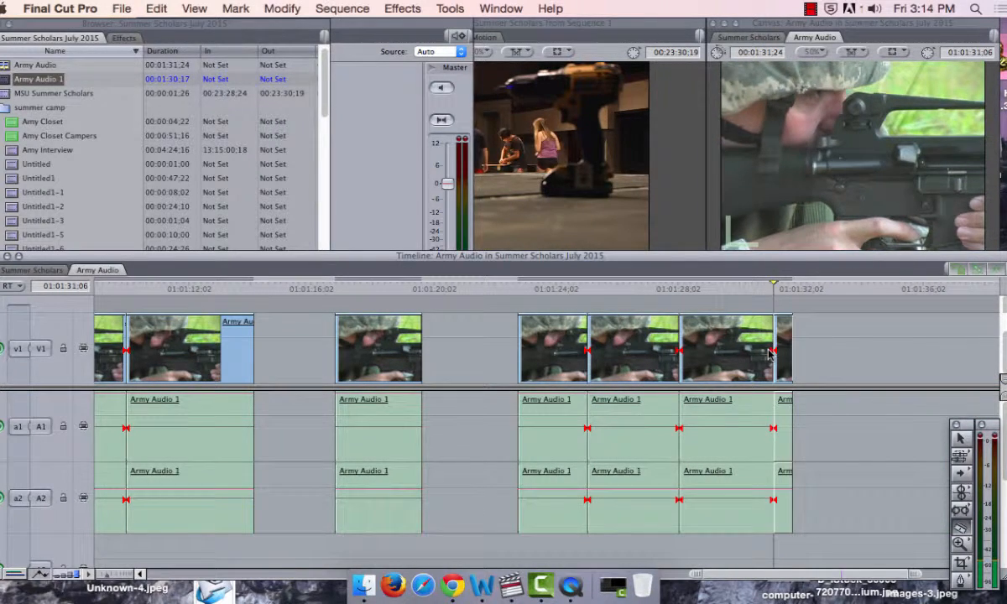
click(782, 353)
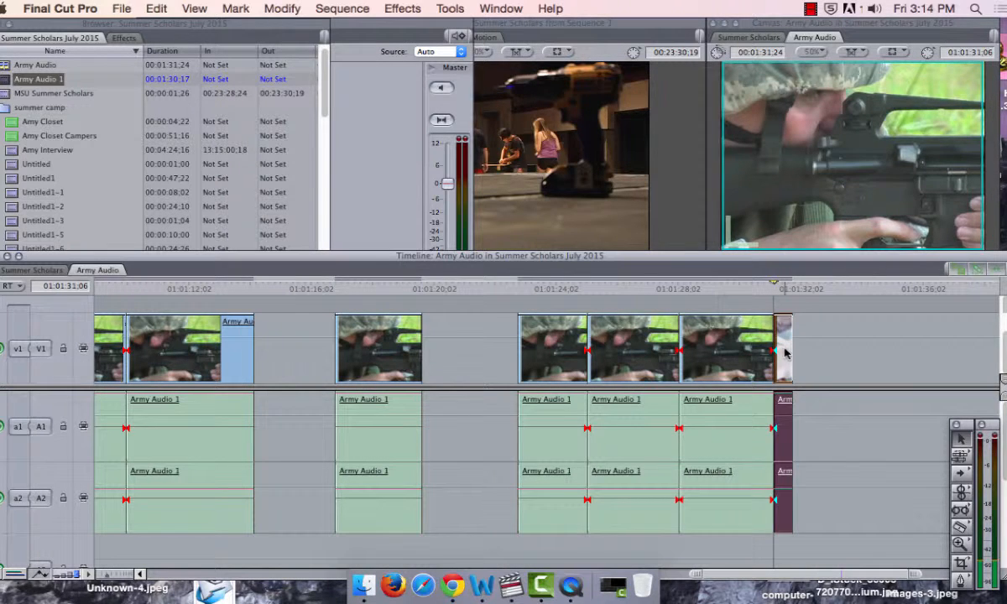
key(Delete)
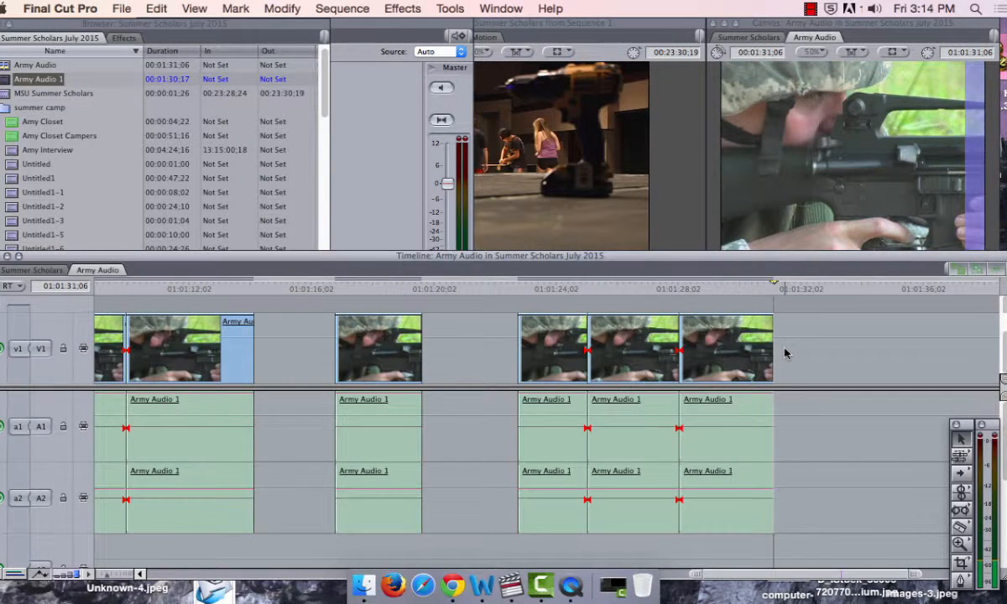
Step: Move the section starting near 01:00:22 to about 01:01:55 in the empty timeline, and place the section at 01:00:52;15 directly after it
key(super+minus)
key(super+minus)
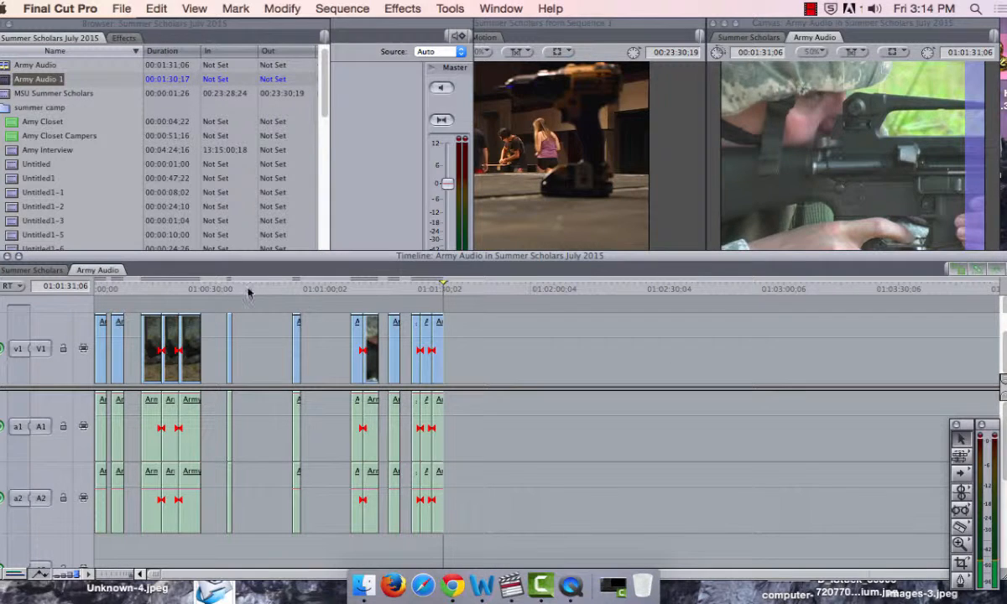
click(169, 287)
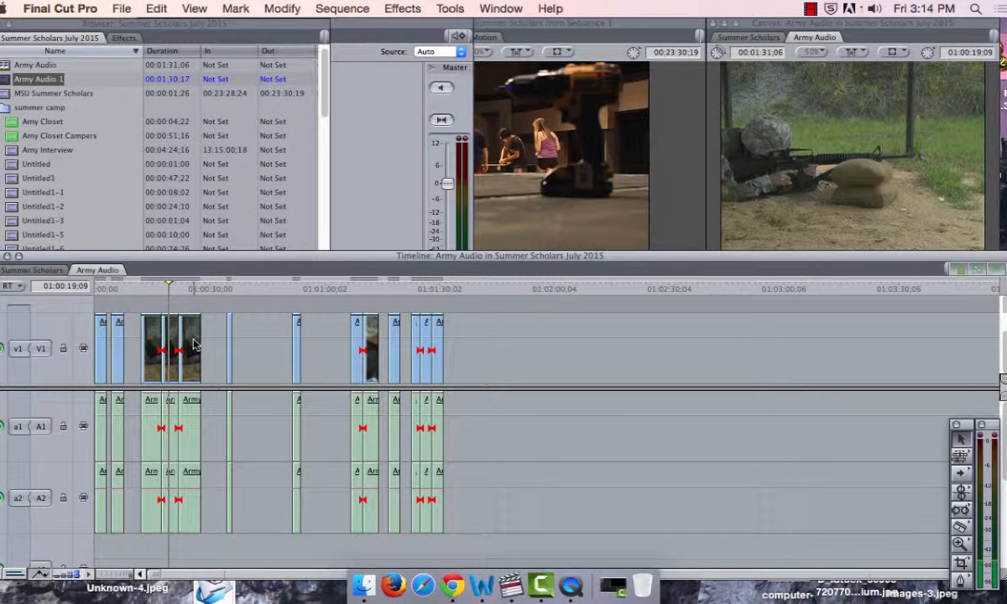
drag(193, 344, 550, 339)
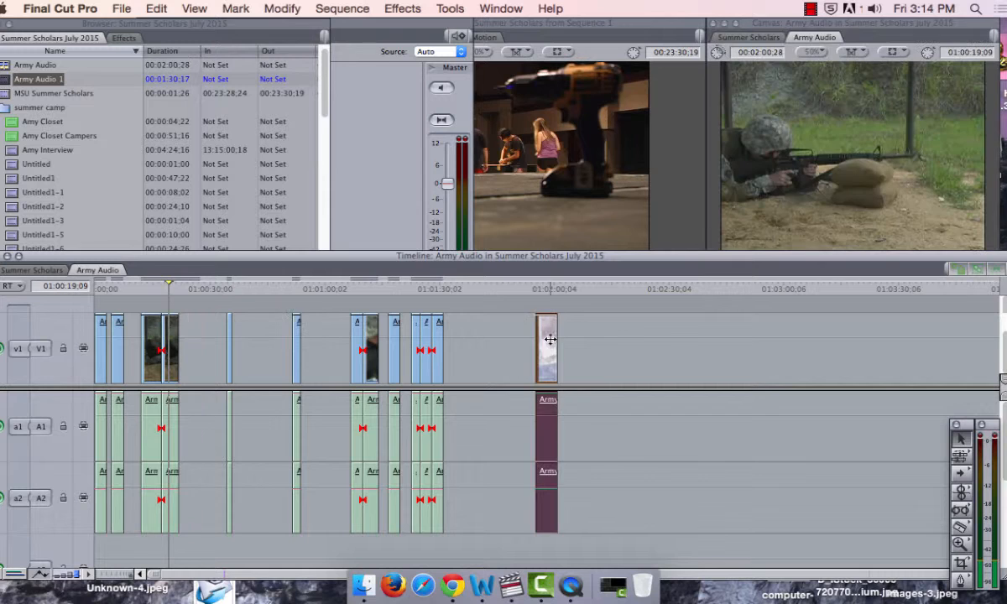
click(295, 287)
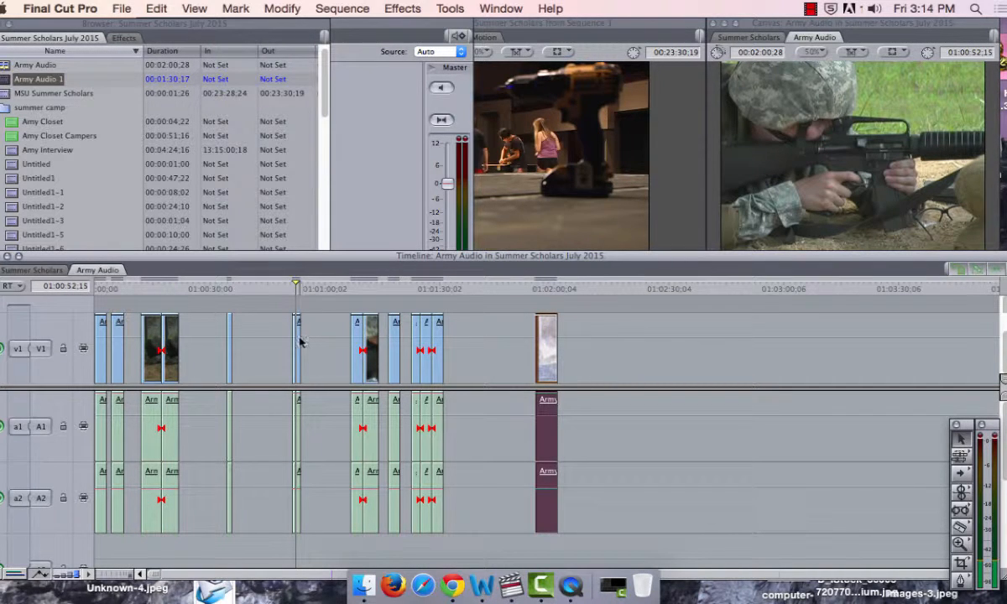
drag(298, 342, 568, 364)
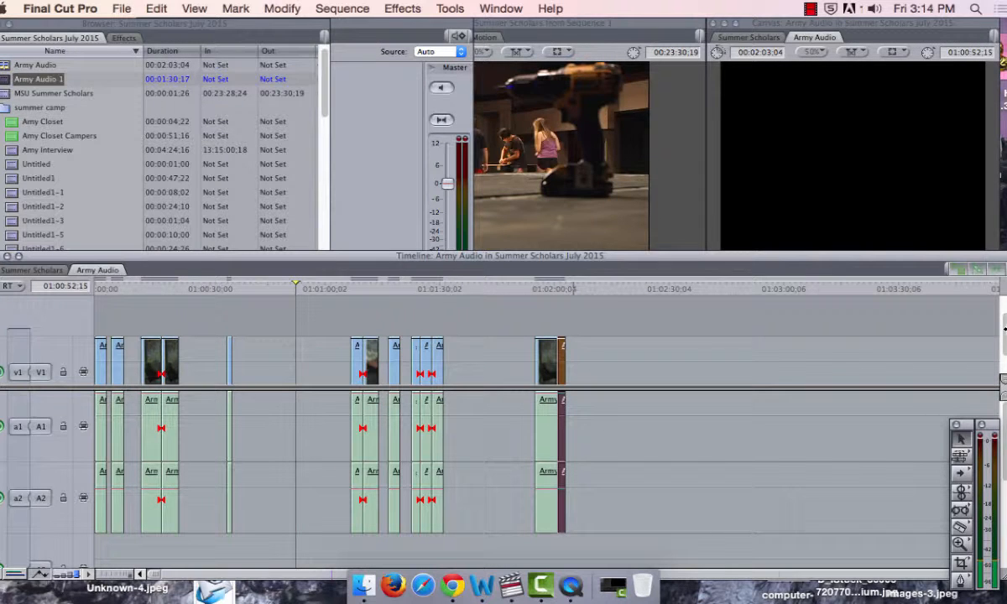
Step: Move the section starting at 01:01:06;25 directly in front of the new group, and the last section before the gap to the group's end
scroll(999, 332, down, 2)
click(360, 289)
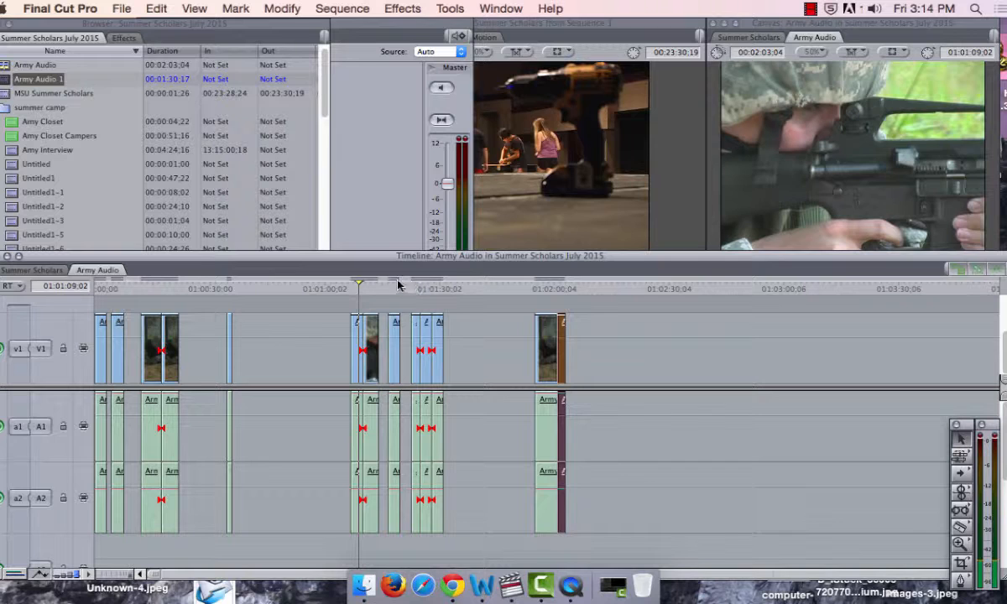
click(394, 285)
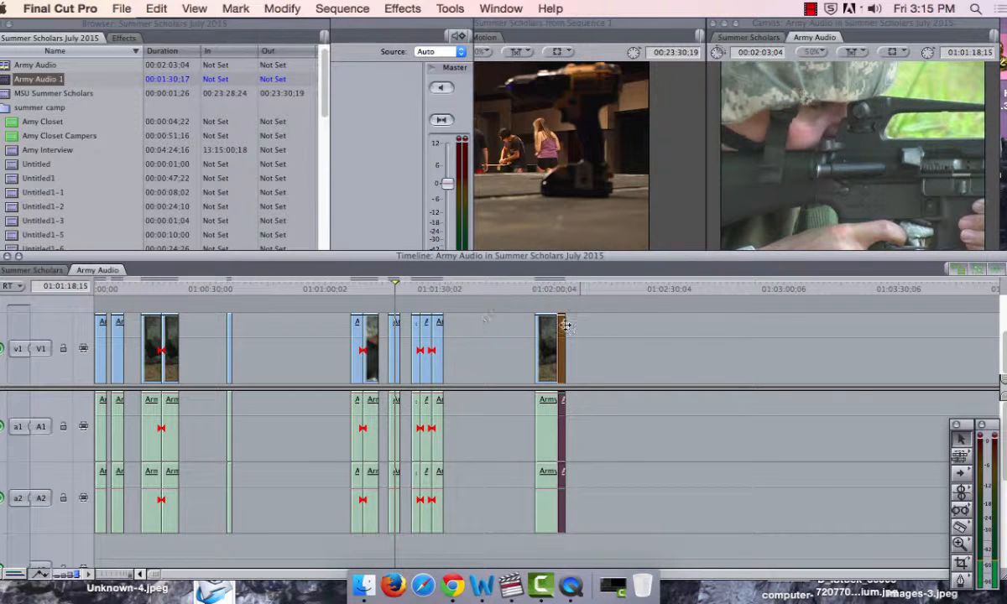
drag(352, 340, 522, 341)
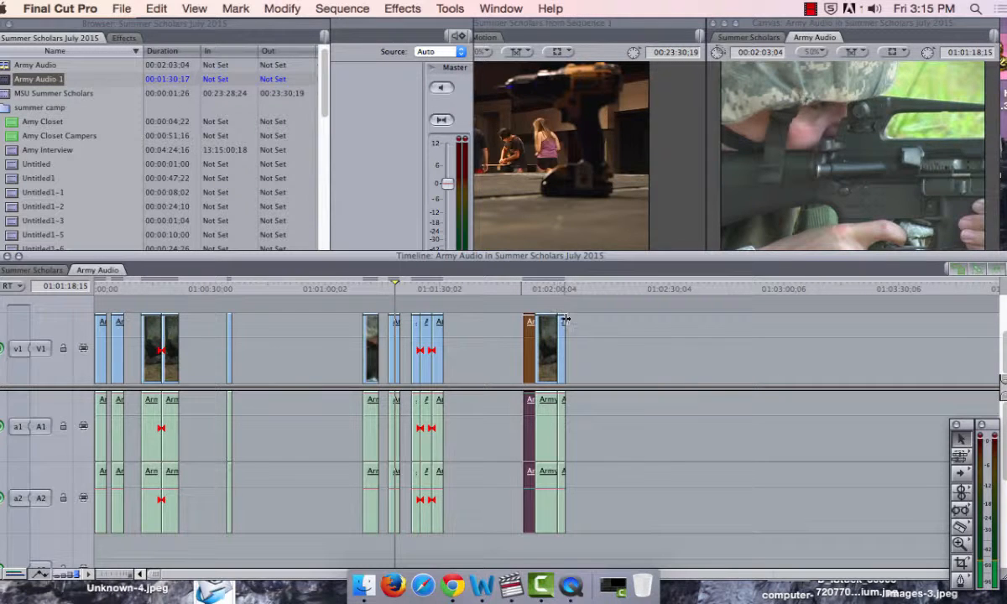
drag(399, 297, 567, 337)
Step: Save the project, check the assembled group from 01:01:51;26 to its end at 01:02:06;07, and clear the clip selection
click(523, 292)
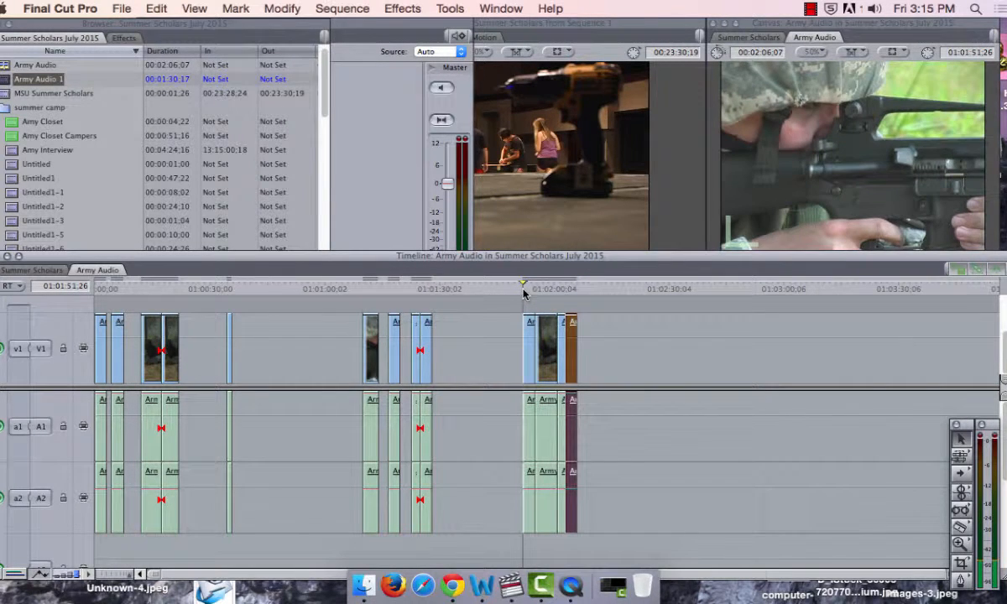
key(super+s)
click(533, 287)
click(557, 289)
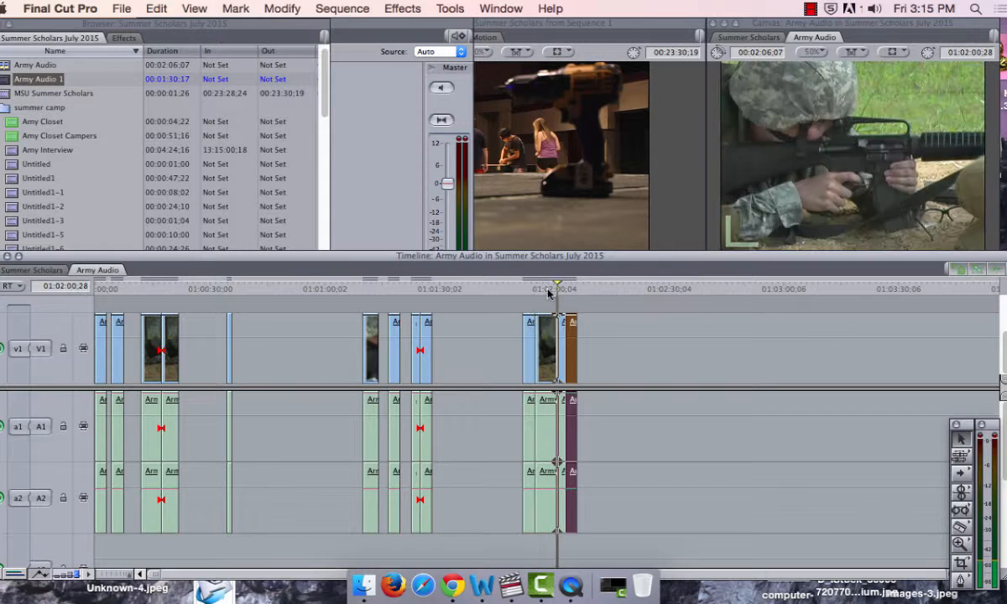
drag(561, 296, 574, 304)
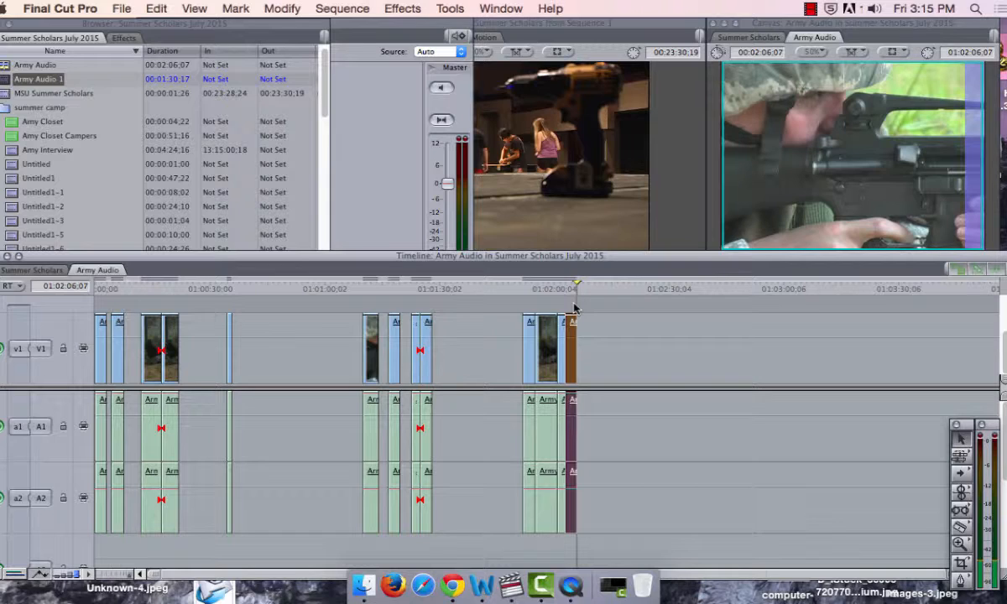
click(496, 298)
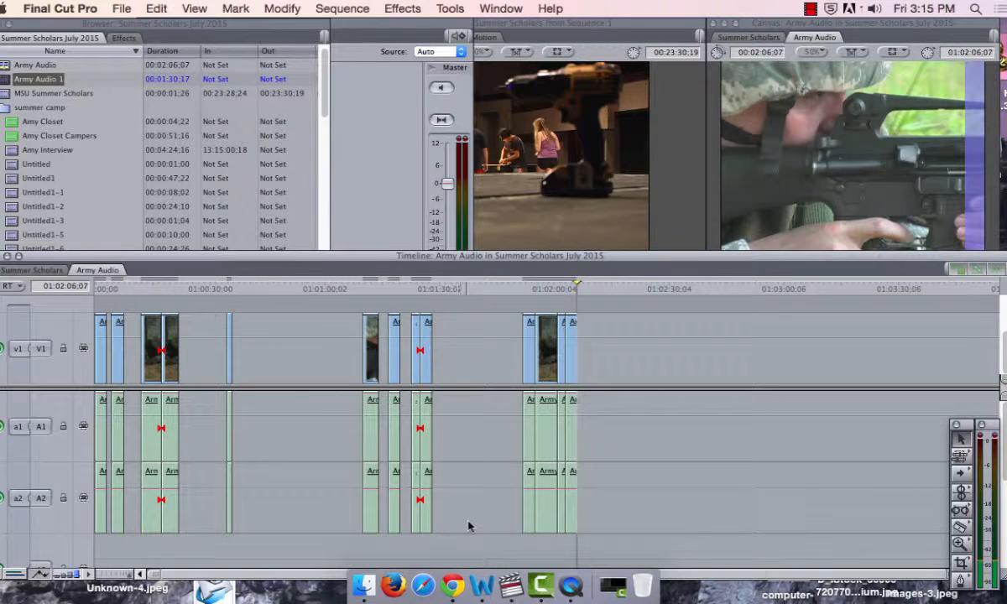
Step: Delete the leftover sections between the first section and the assembled group, and move the four-section group to start at about 01:00:10;00
drag(479, 522, 118, 455)
key(Delete)
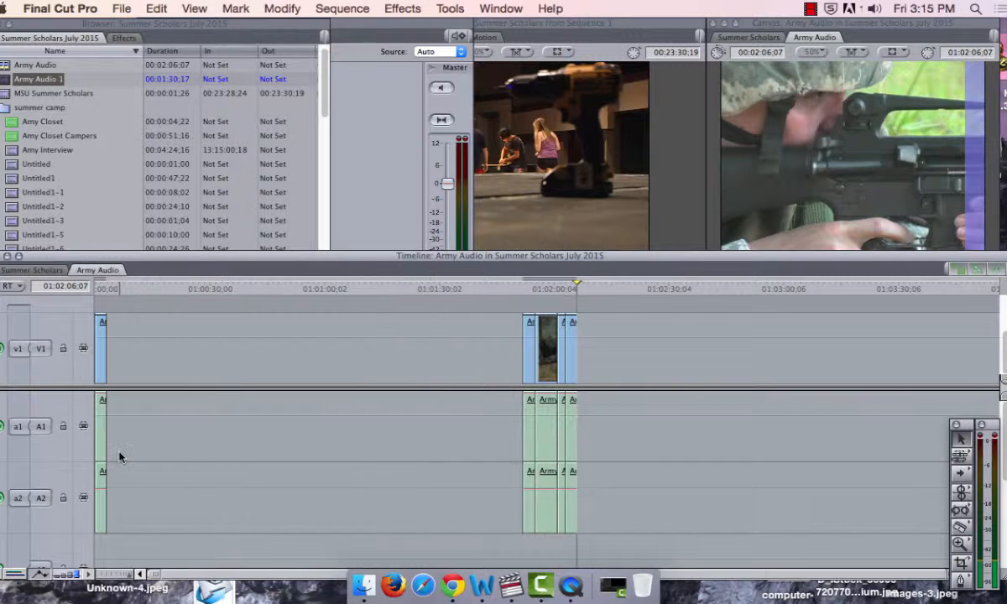
drag(468, 322, 660, 376)
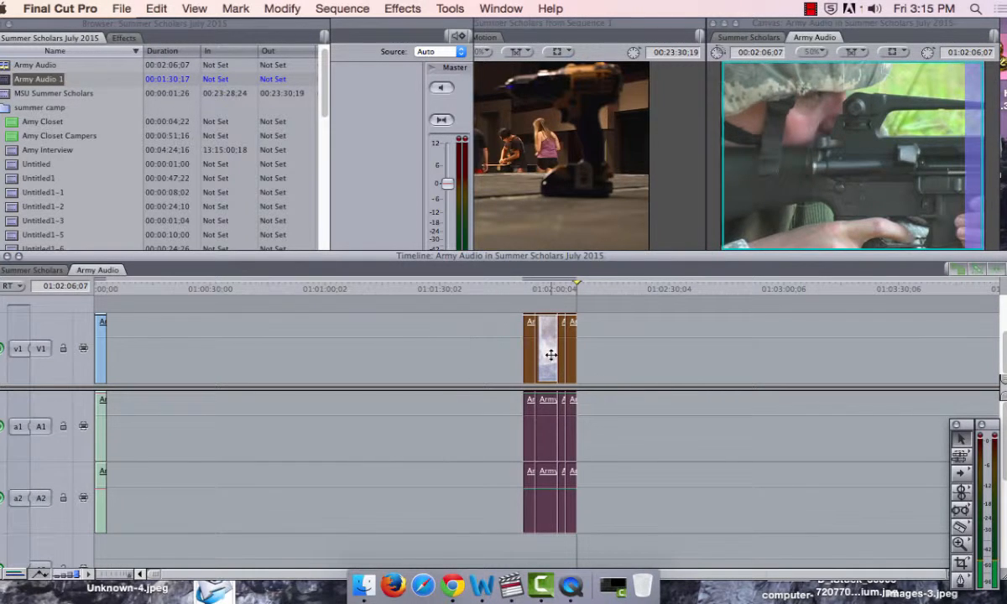
drag(549, 354, 162, 354)
click(275, 360)
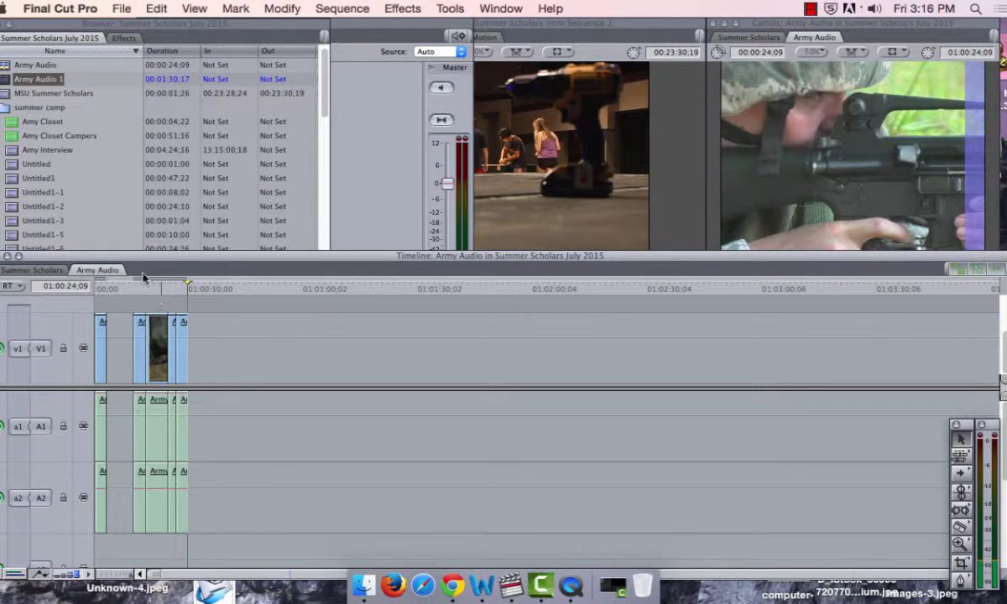
Step: Inspect the shots in the moved group at 01:00:11;25, 01:00:16;26 and 01:00:19;25
click(147, 287)
key(super+equal)
key(super+equal)
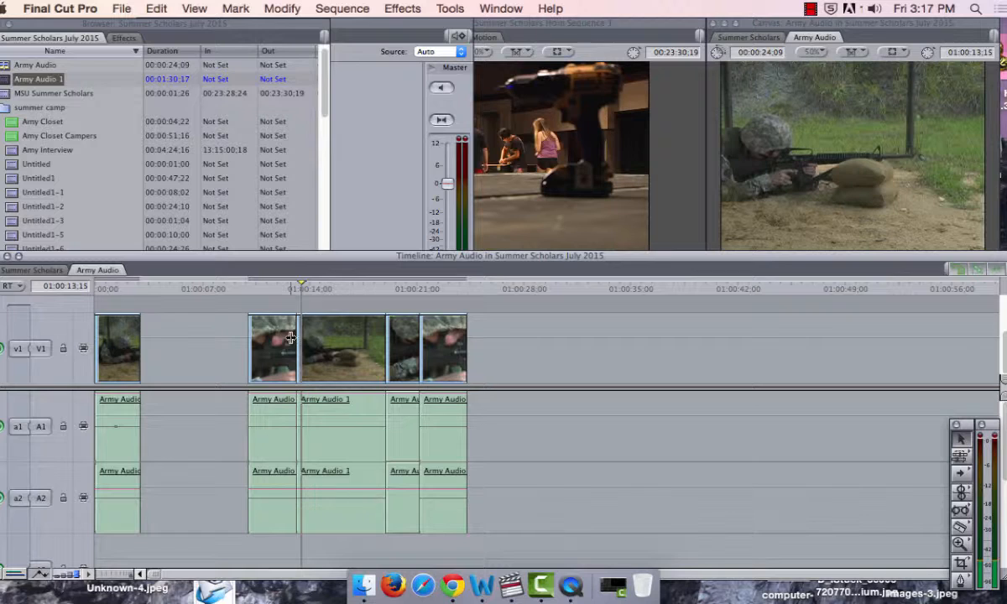
click(277, 288)
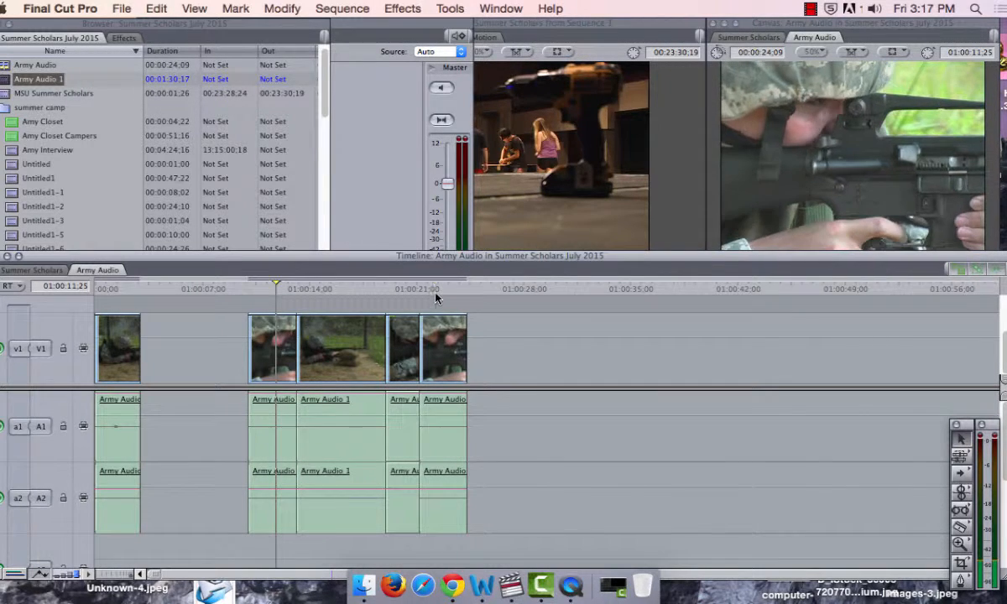
click(410, 288)
click(354, 290)
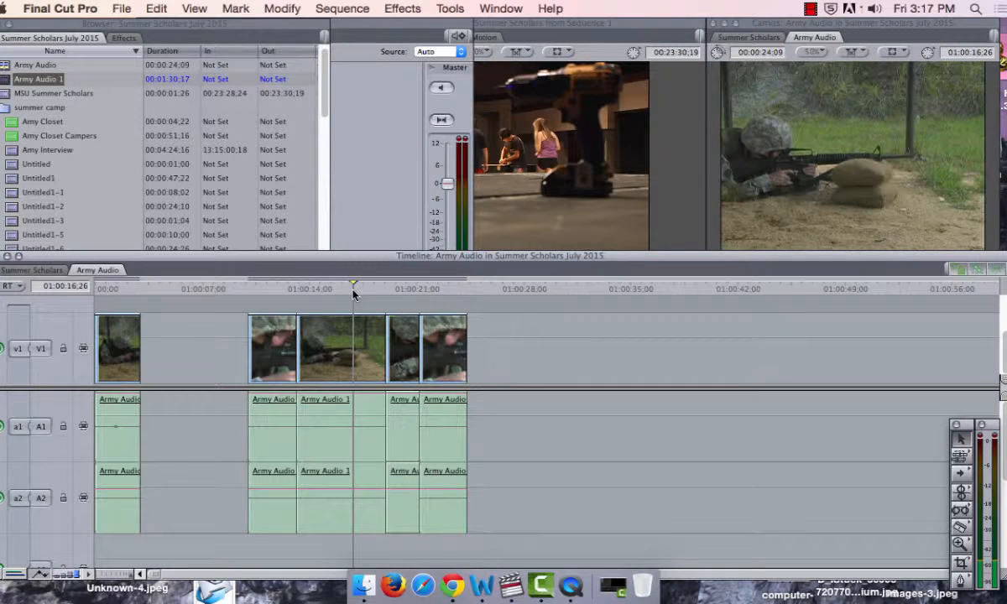
click(398, 289)
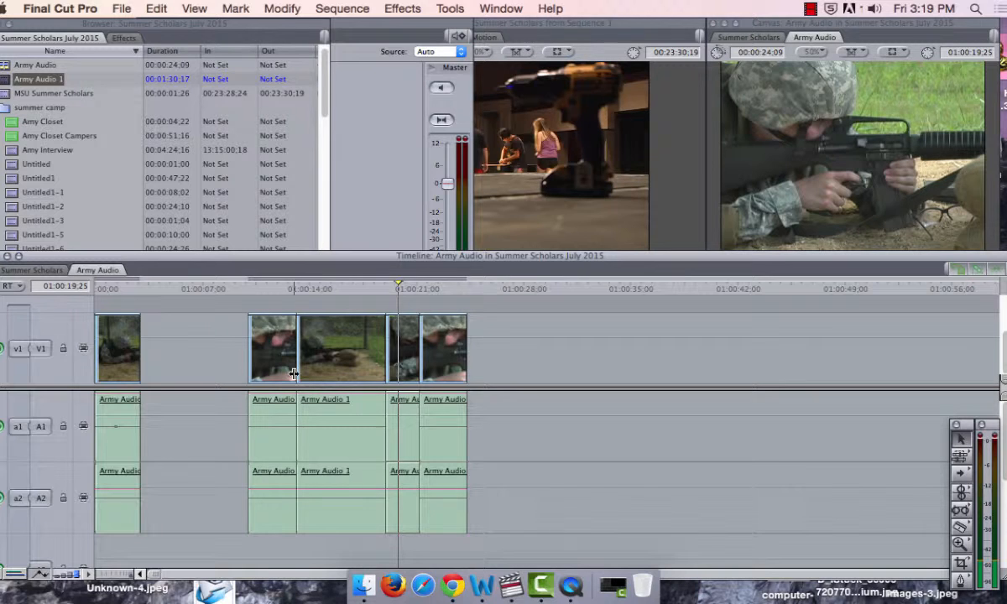
click(291, 354)
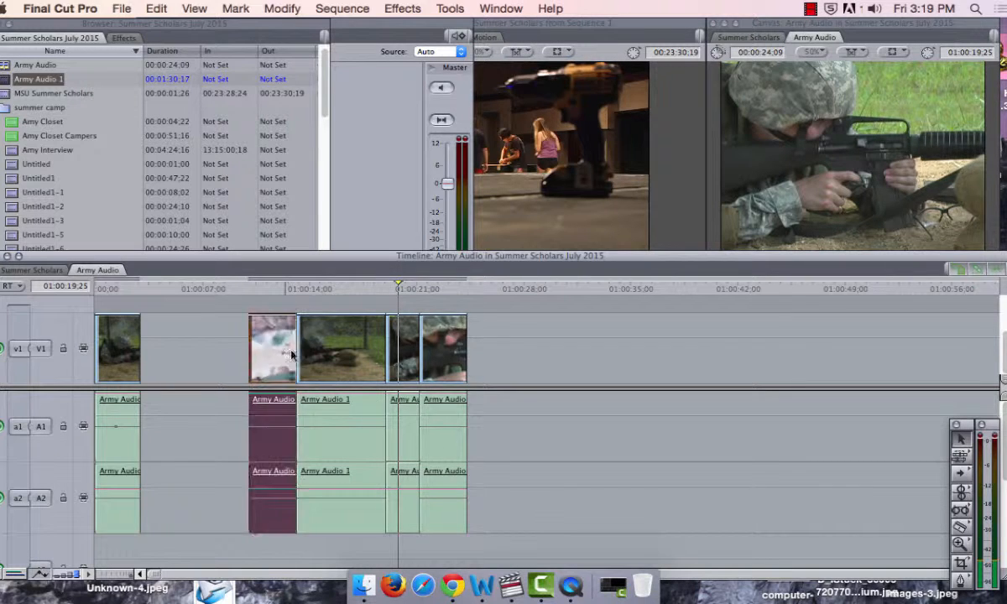
drag(291, 354, 403, 352)
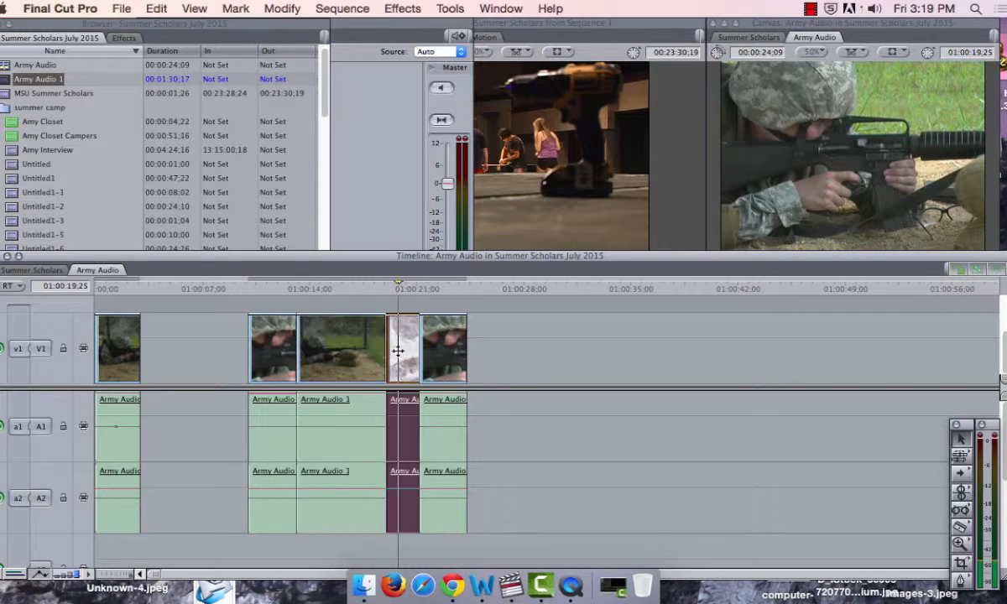
click(152, 351)
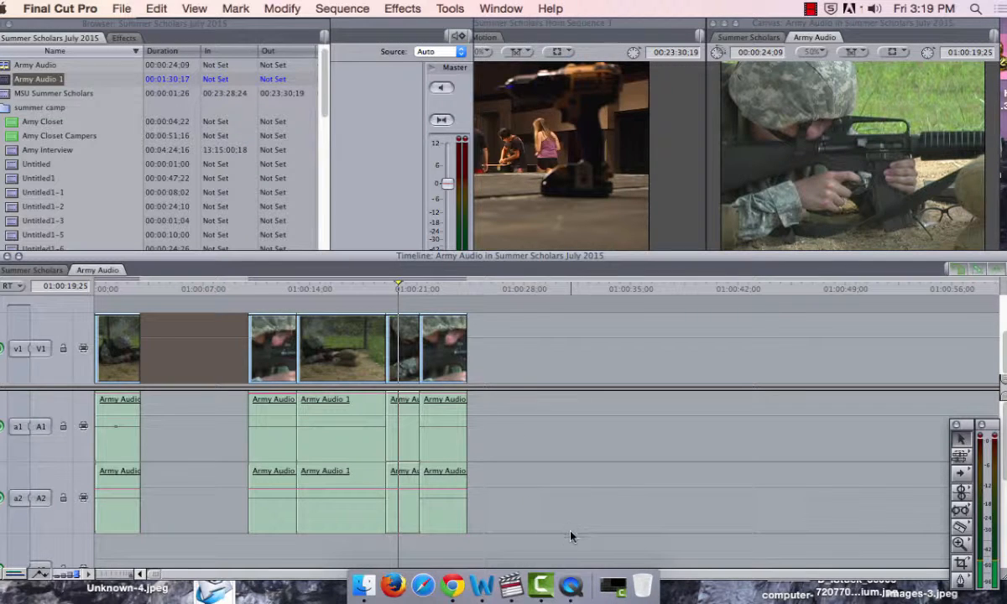
click(535, 496)
Step: Unlink the audio from the video in all four sections of the group
drag(398, 497, 248, 348)
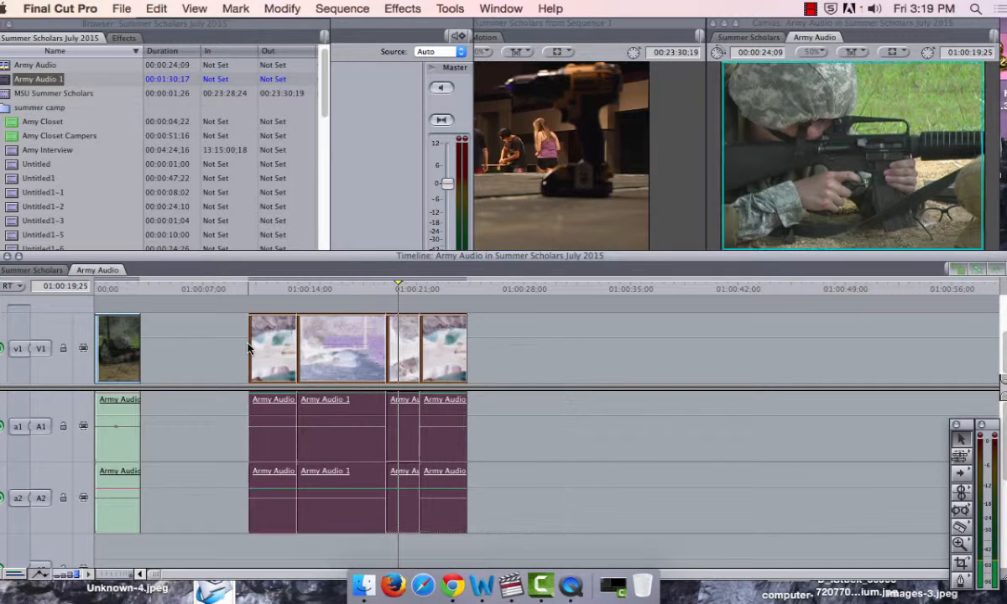
drag(233, 335, 487, 505)
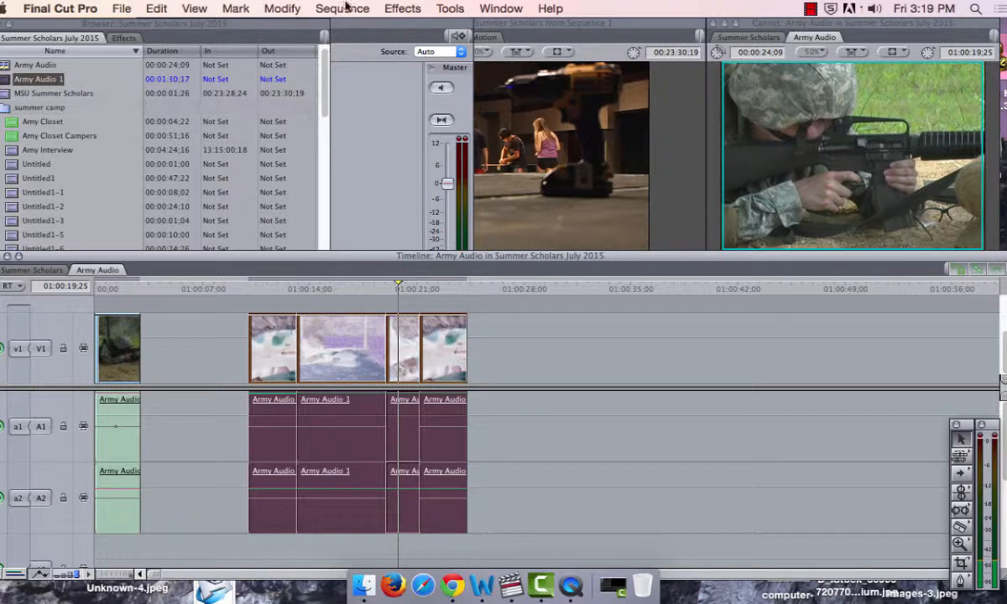
click(280, 8)
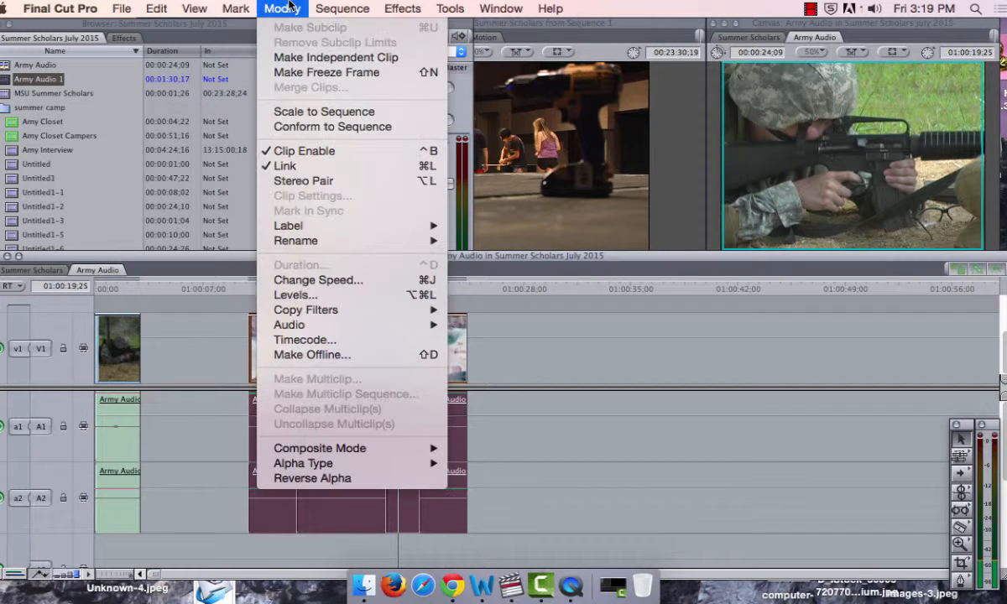
click(351, 167)
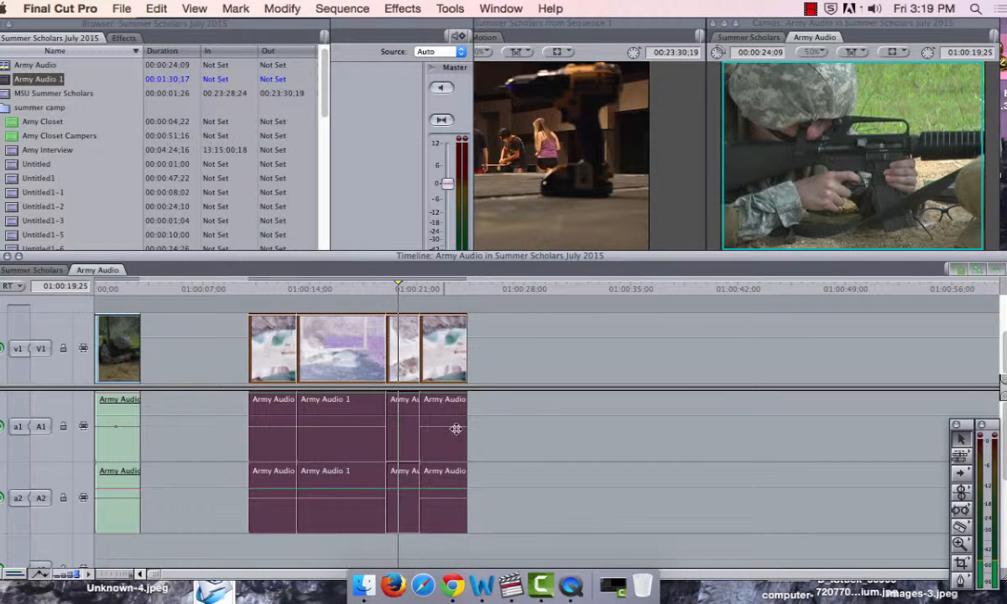
click(550, 445)
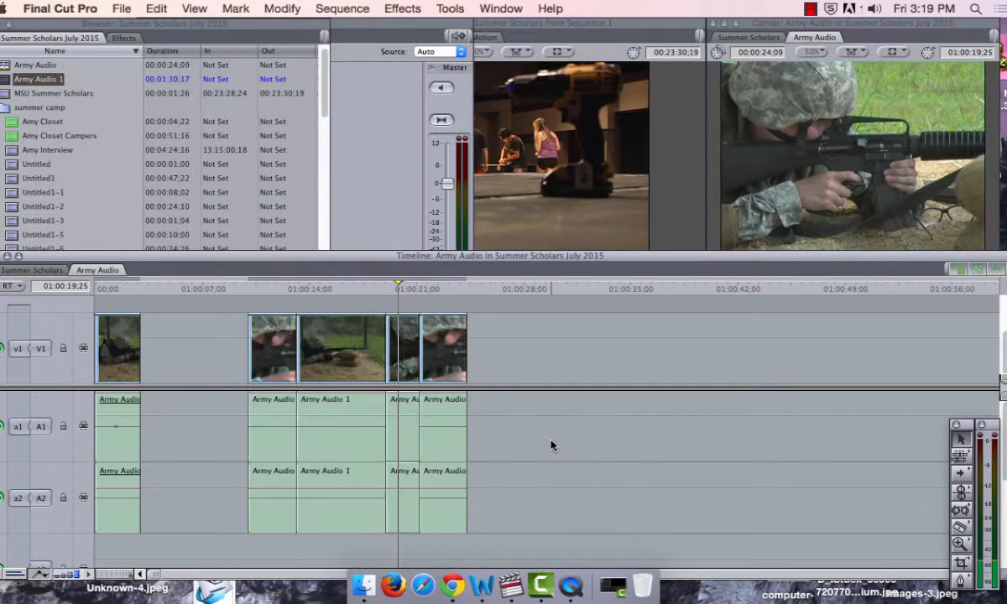
Step: Delete the group's unlinked audio on A1 and A2, and undo both the deletion and the unlinking
drag(538, 510, 271, 441)
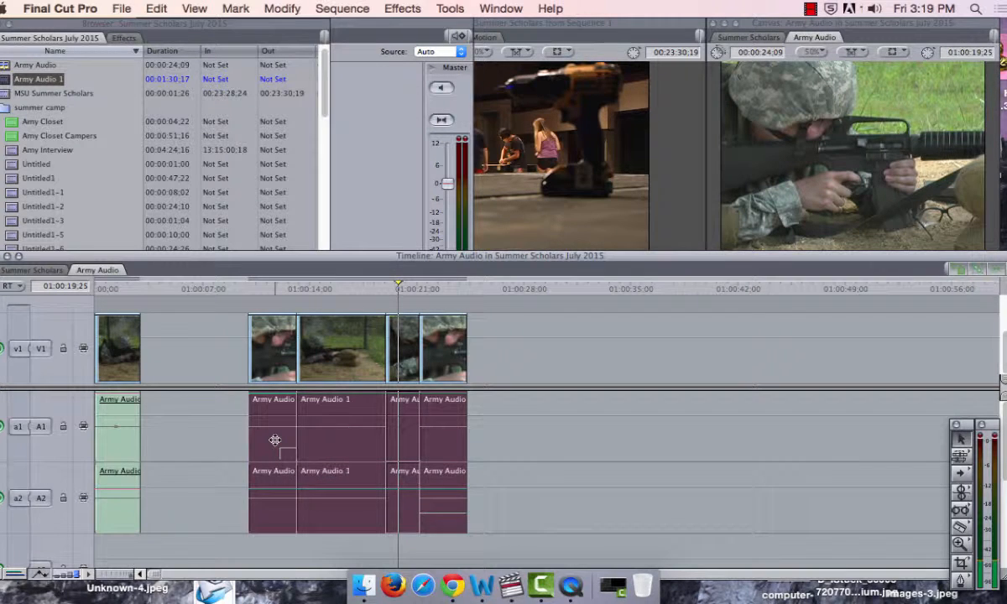
key(Delete)
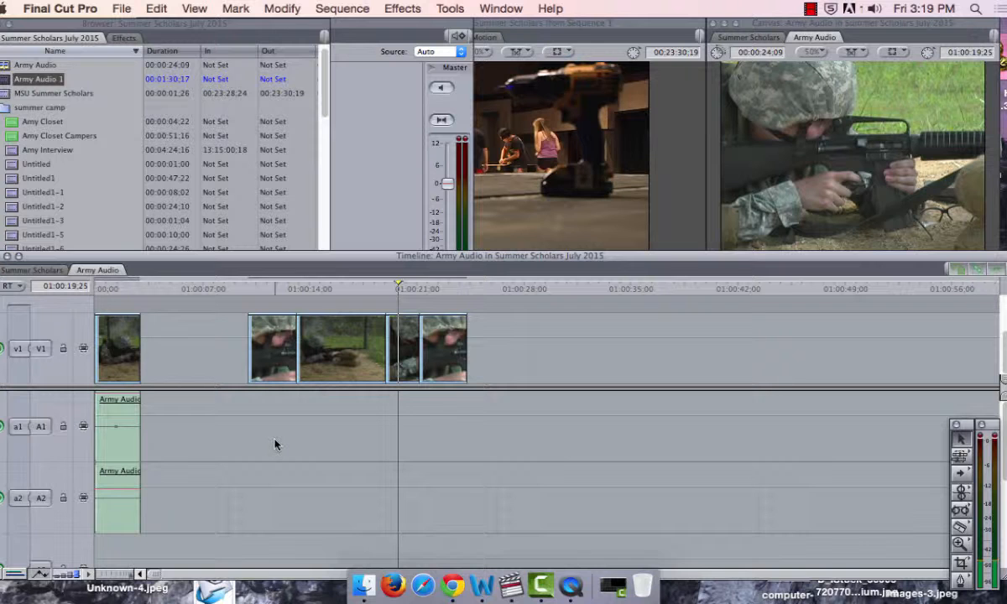
key(super+z)
key(super+z)
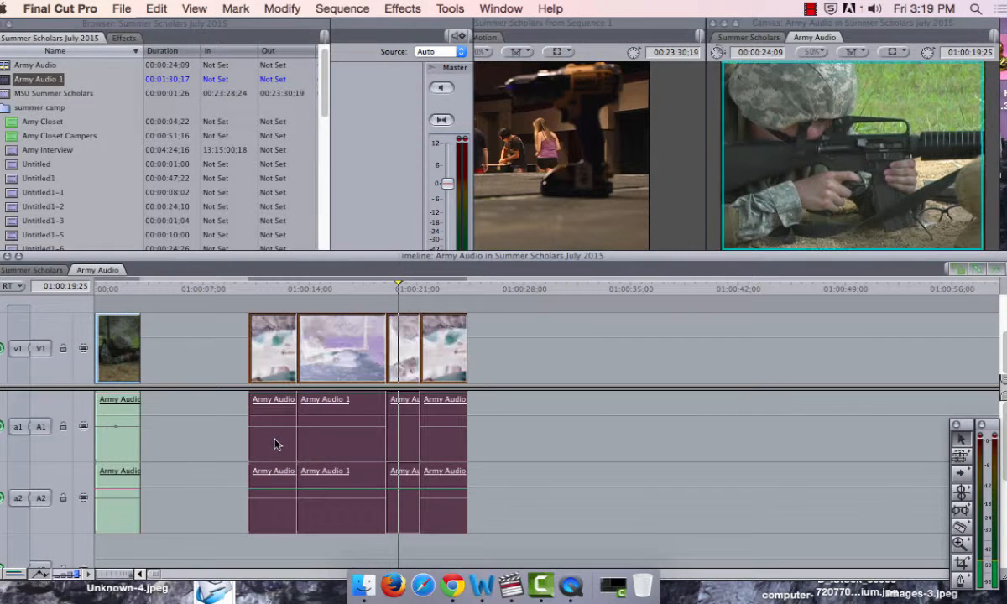
Step: Unlink the audio from the video of the group's four sections and delete their audio on A1 and A2
click(504, 491)
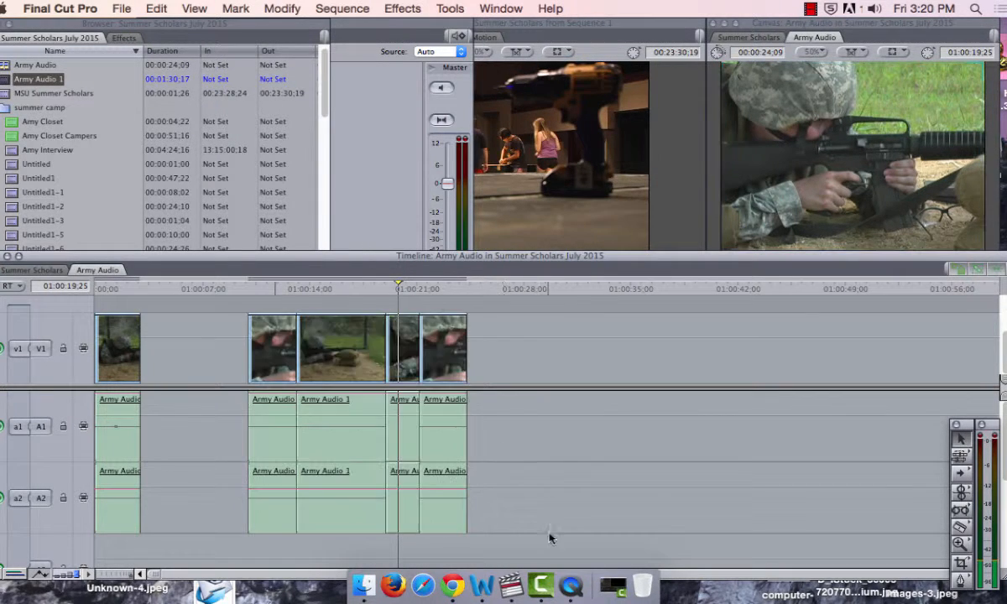
drag(546, 526, 256, 353)
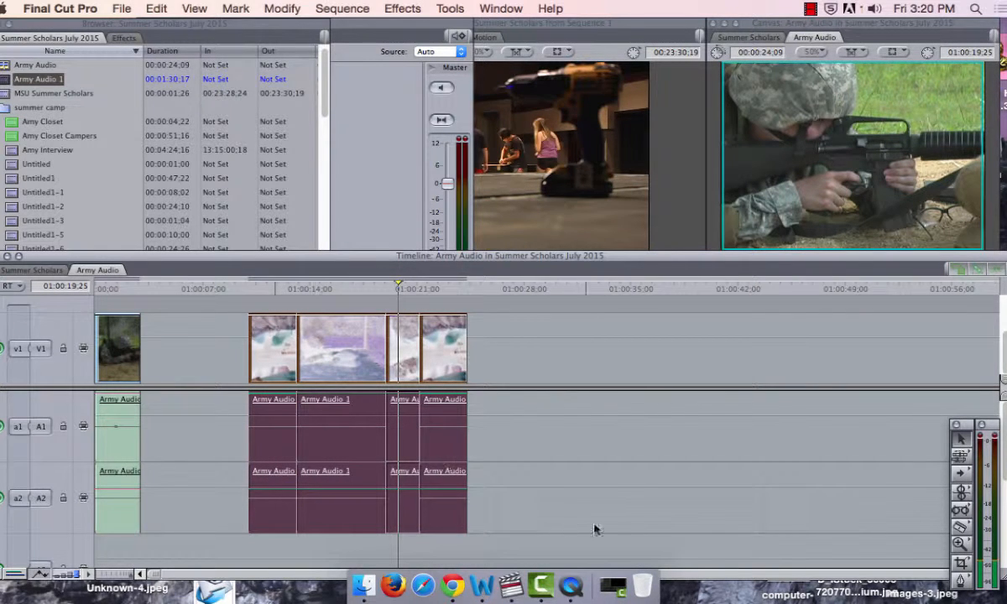
click(286, 9)
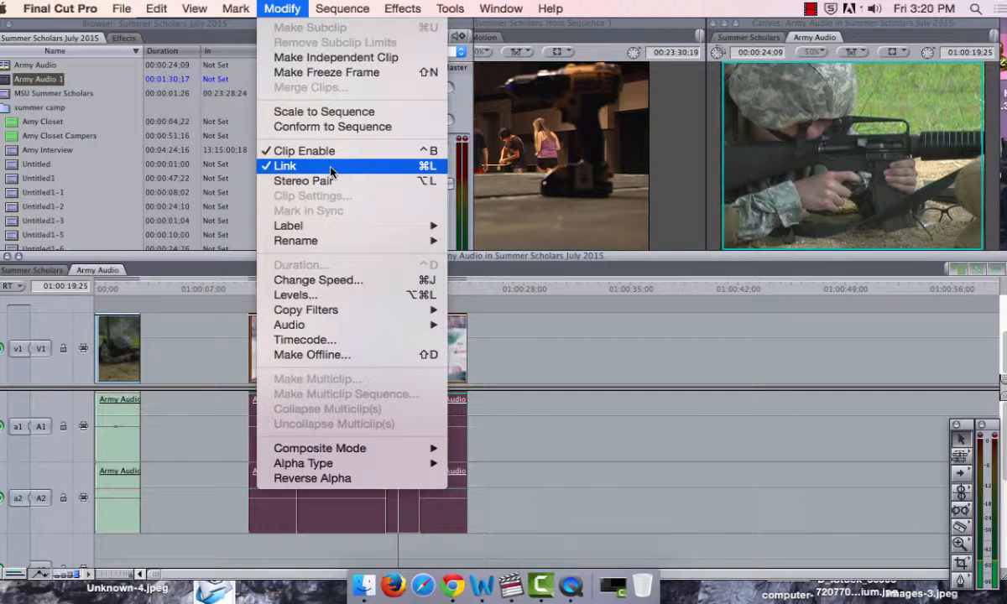
click(331, 168)
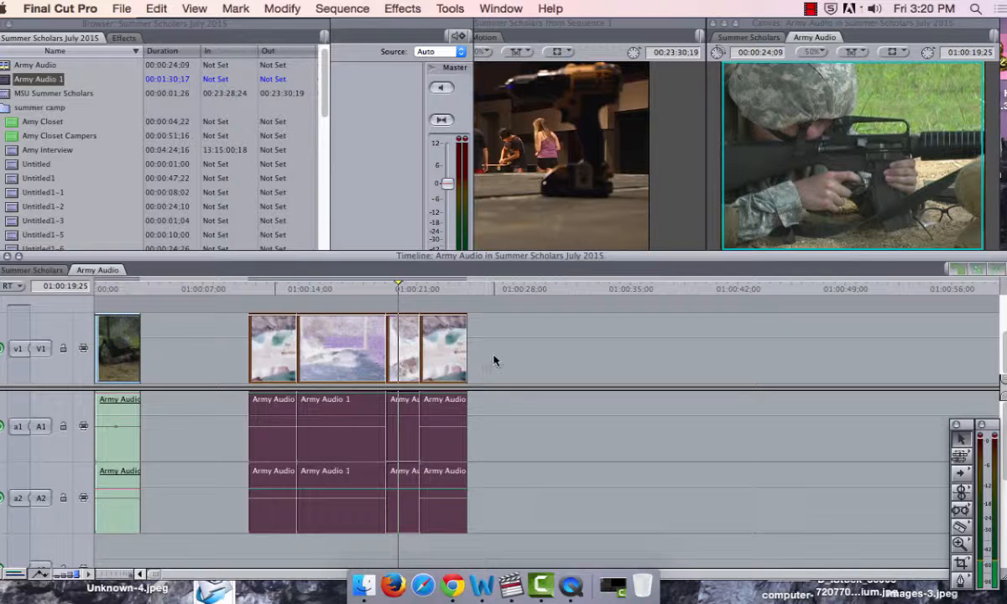
click(522, 457)
drag(540, 536, 244, 424)
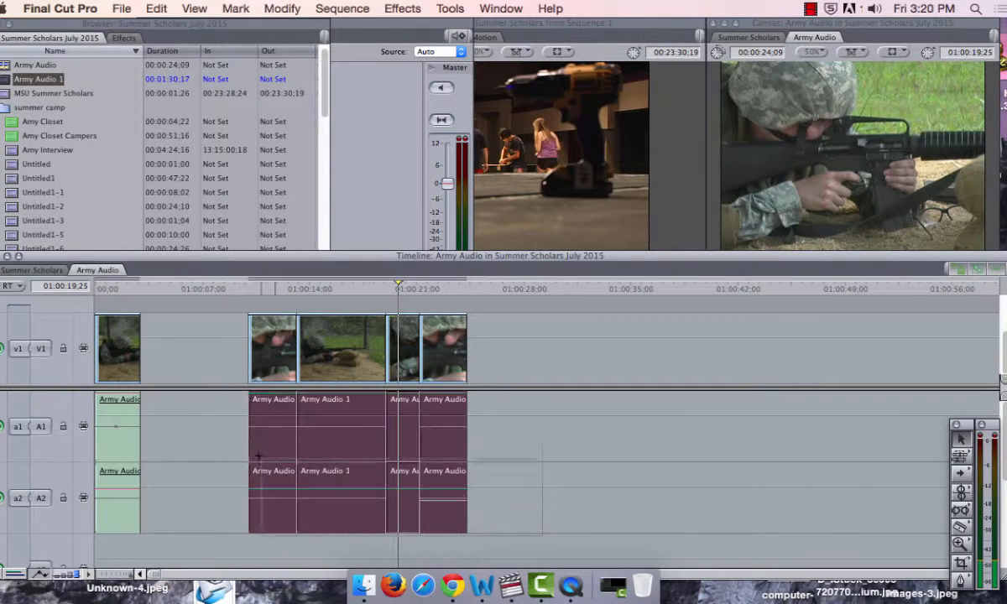
key(Delete)
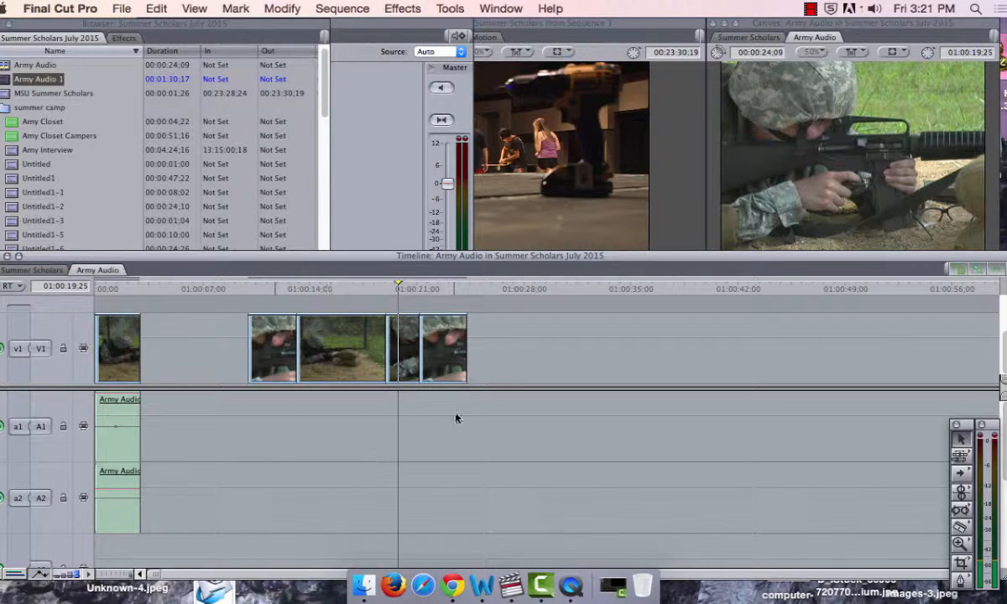
Step: Copy the four video-only sections of the group and paste the copy at 01:00:39;00
drag(459, 411, 272, 350)
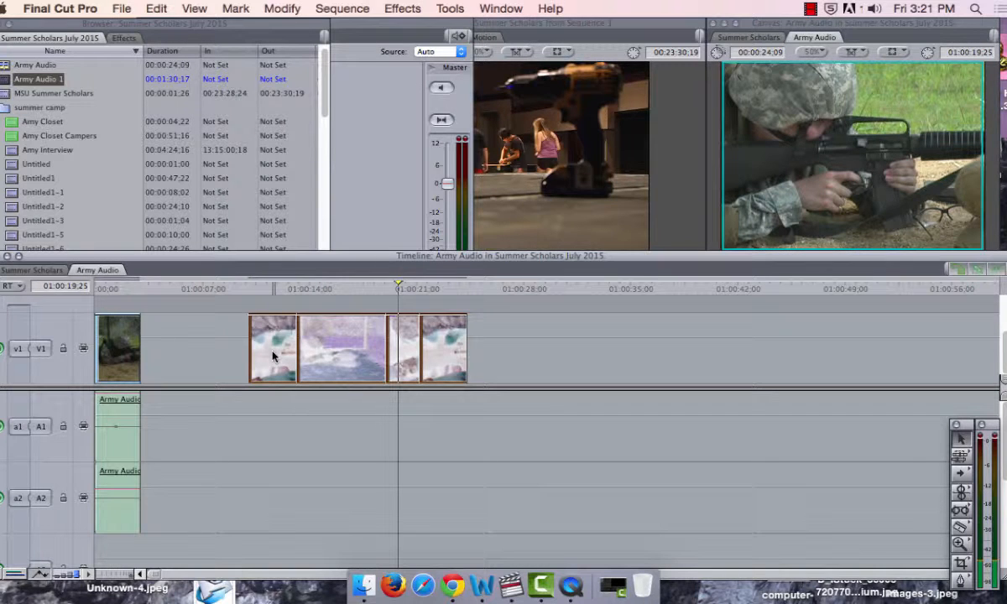
click(692, 290)
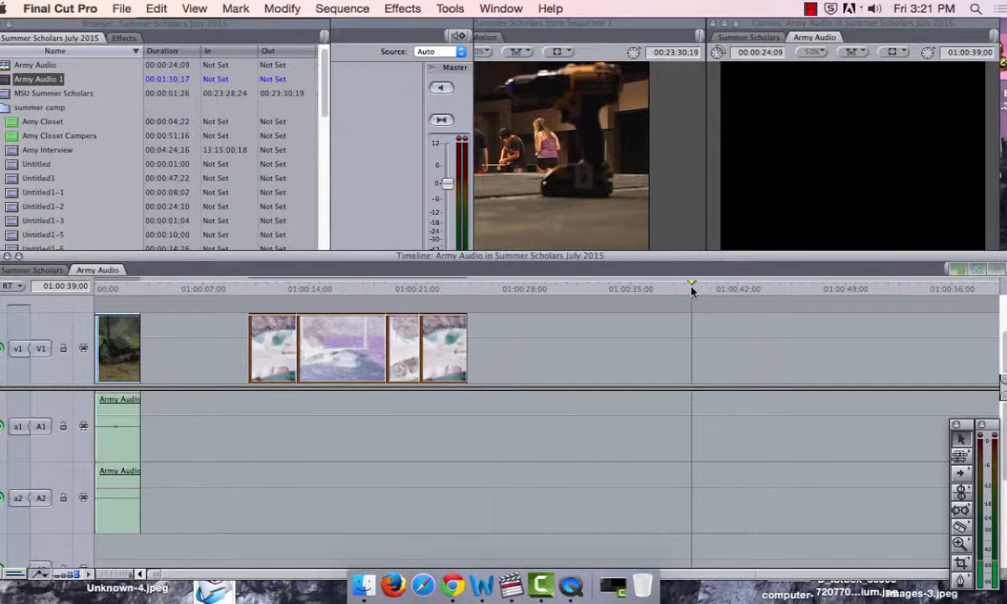
key(super+v)
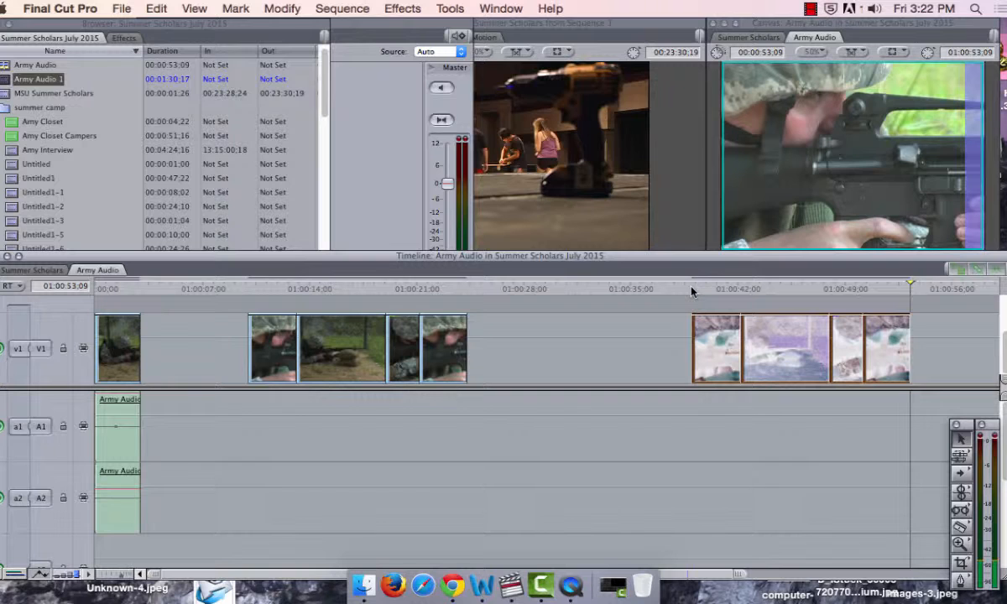
click(640, 321)
Step: Place the playhead at the start of the first video-only group, 01:00:10;00, and clear the clip selection
click(358, 289)
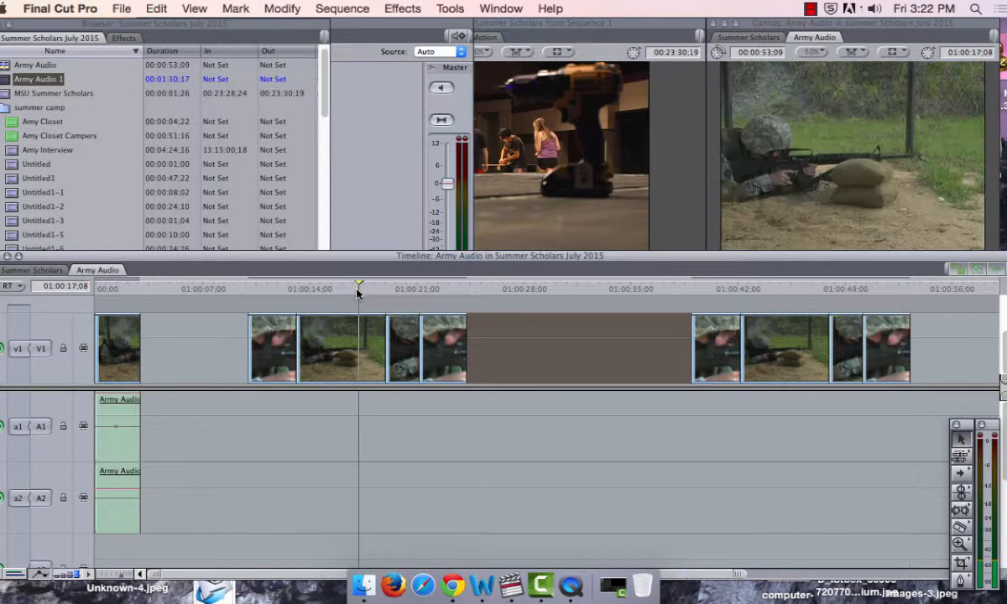
drag(359, 292, 245, 288)
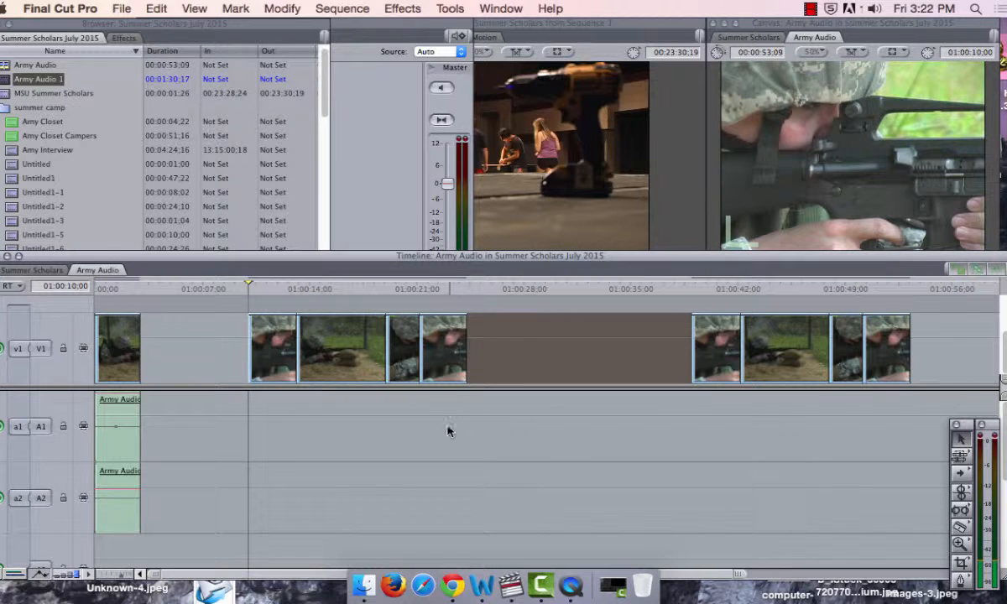
drag(462, 472, 283, 340)
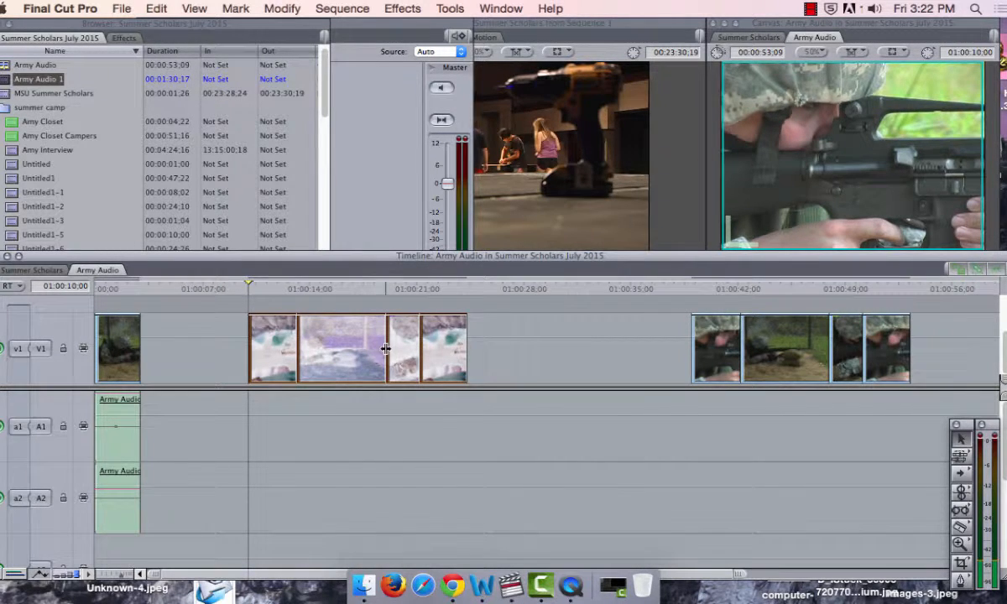
drag(457, 495, 225, 410)
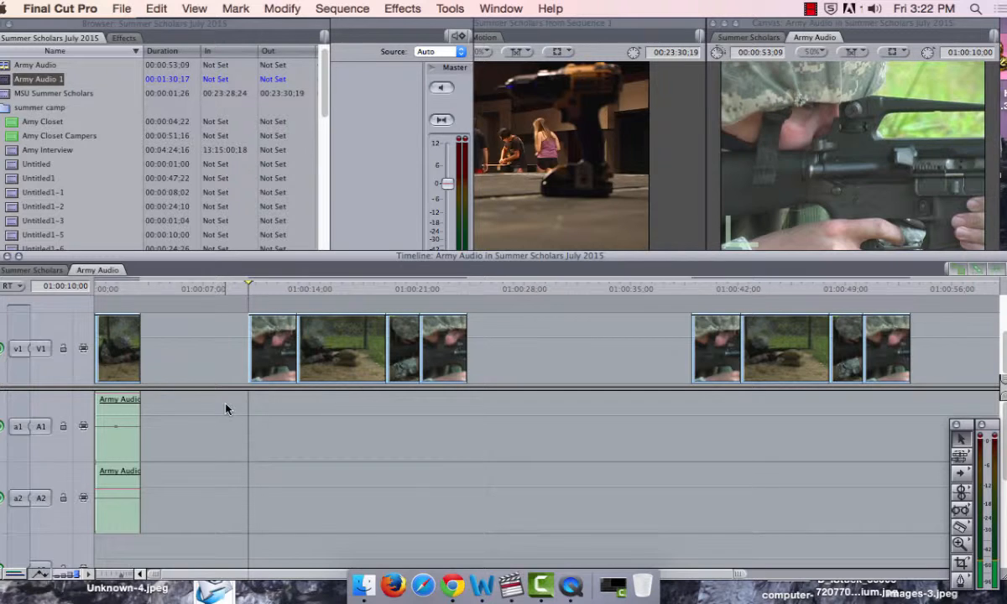
Step: Unlink the first section's audio from its video and select only its A1 audio
click(114, 424)
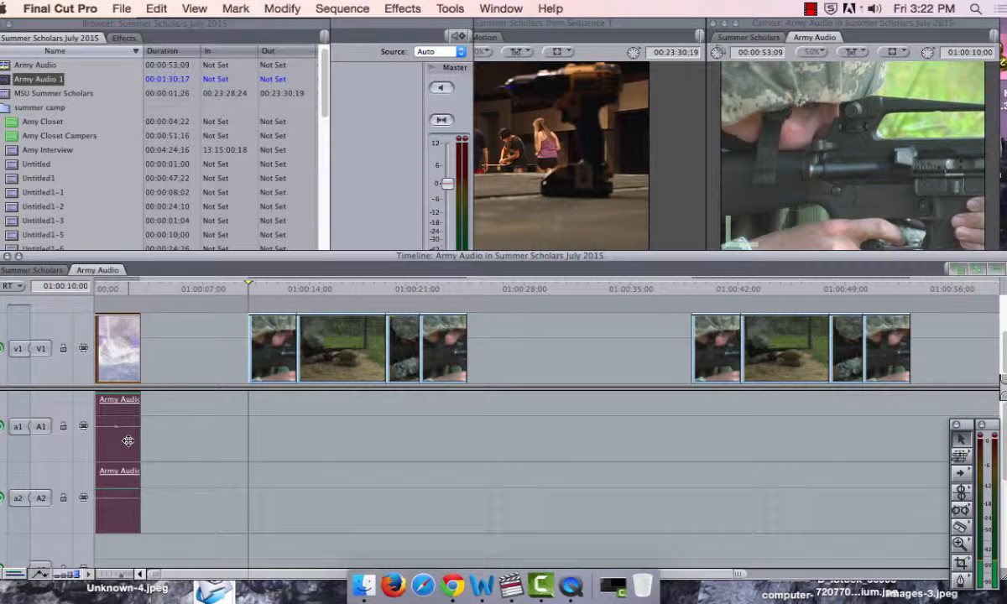
click(179, 448)
alt+click(122, 454)
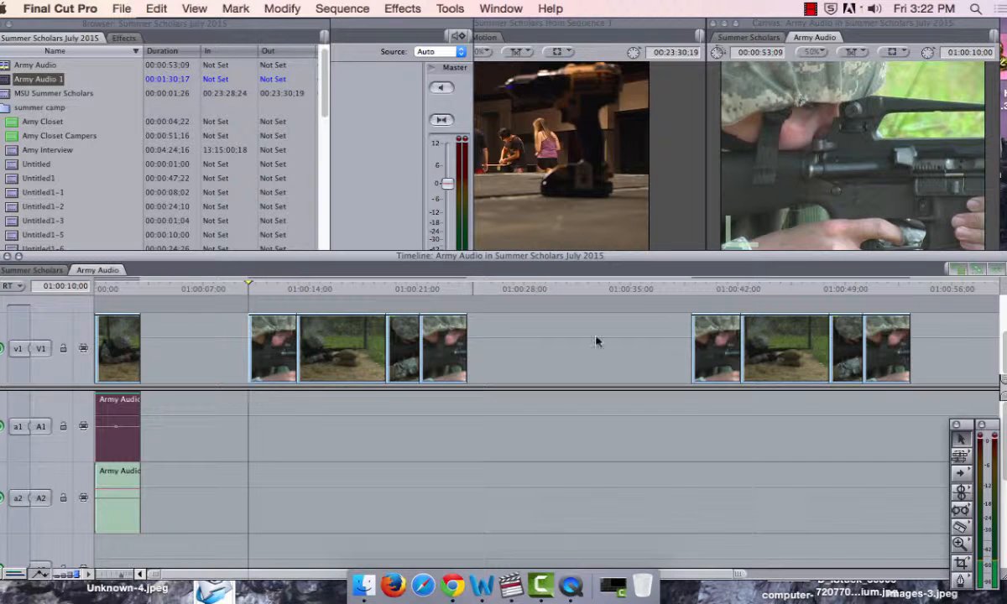
Step: Play the first section of the first video-only group from 01:00:10;00, and scrub back to 01:00:10;29
click(826, 210)
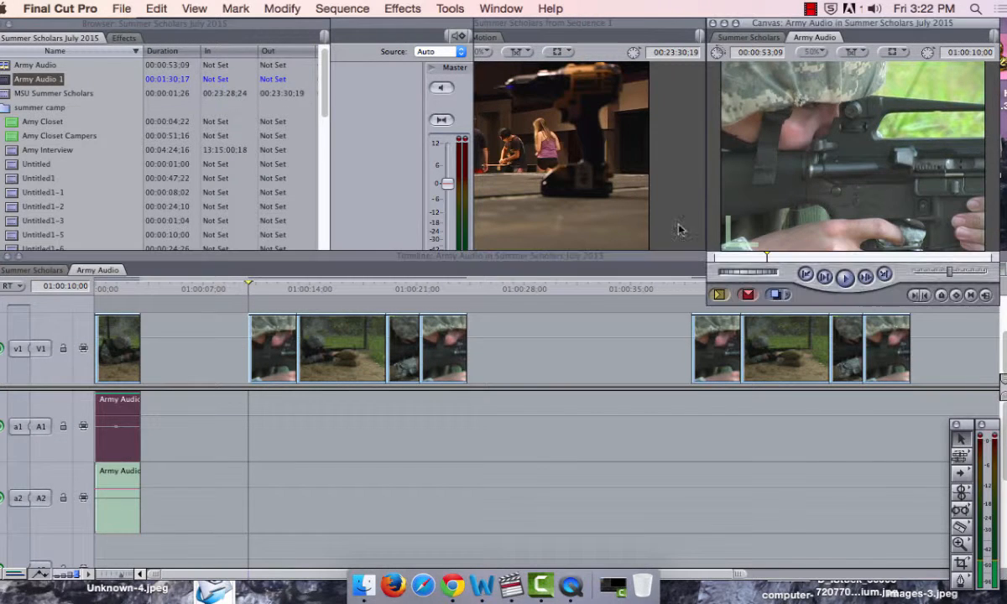
click(249, 287)
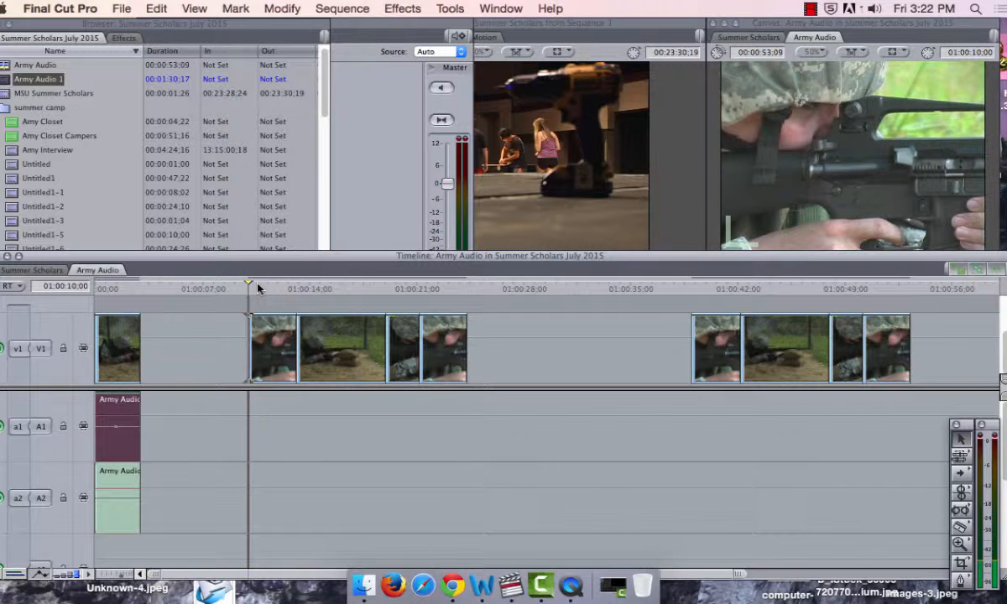
click(265, 289)
key(space)
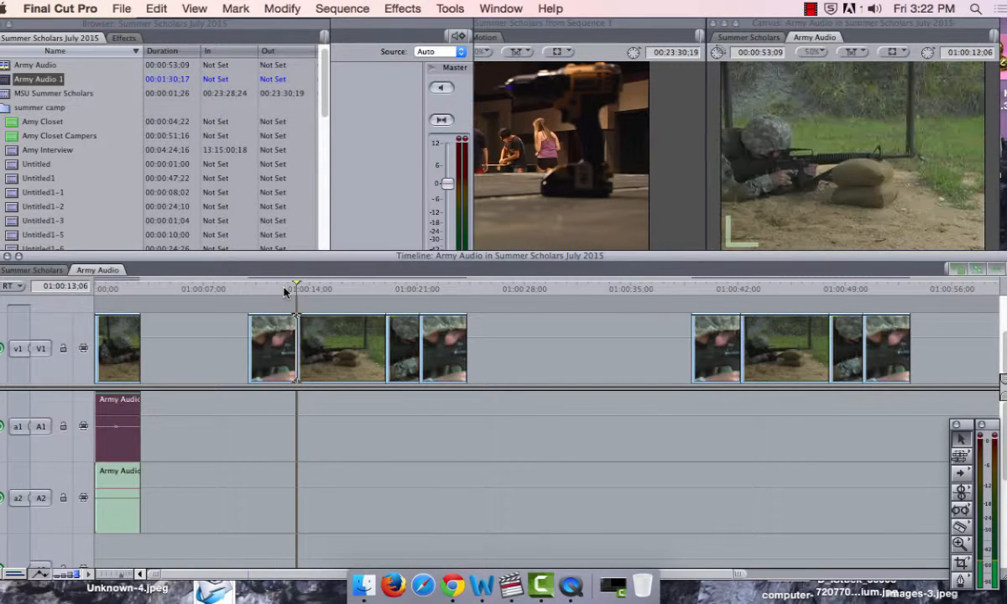
drag(285, 291, 262, 291)
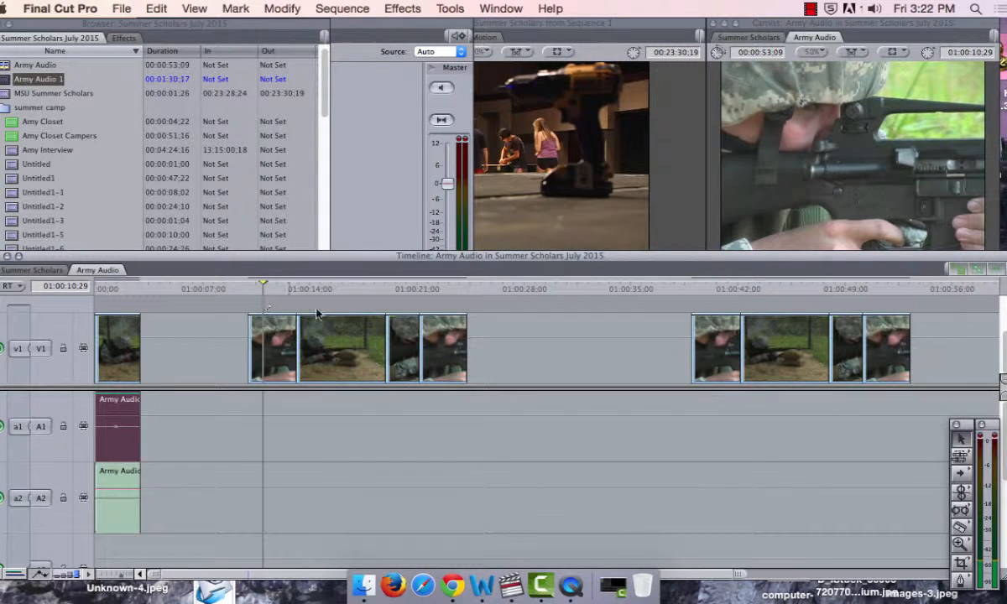
Step: Replace the first section of the first video-only group with a copy of its last section, placed directly against the second section
click(281, 339)
key(Delete)
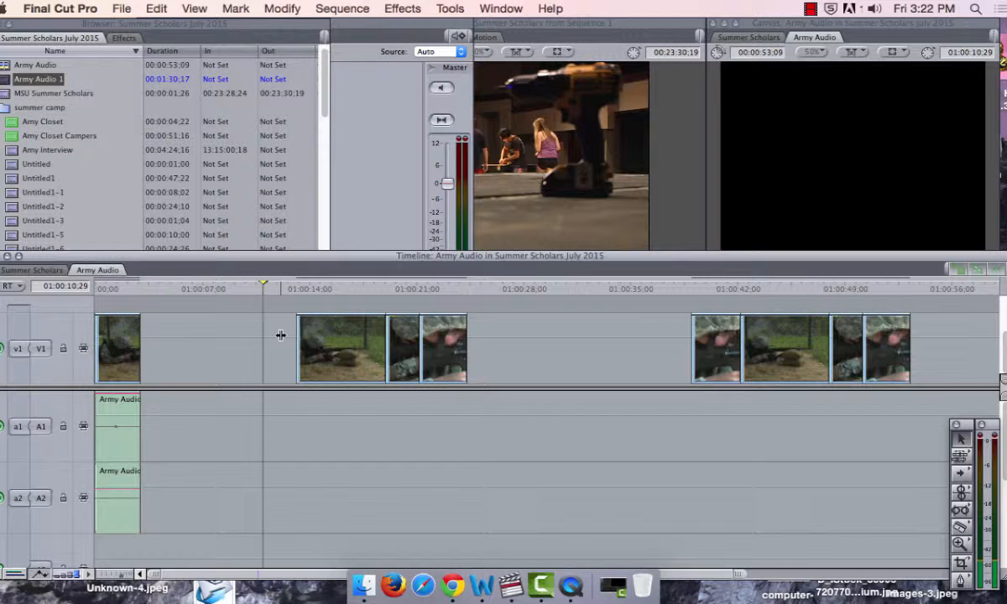
click(456, 363)
click(421, 290)
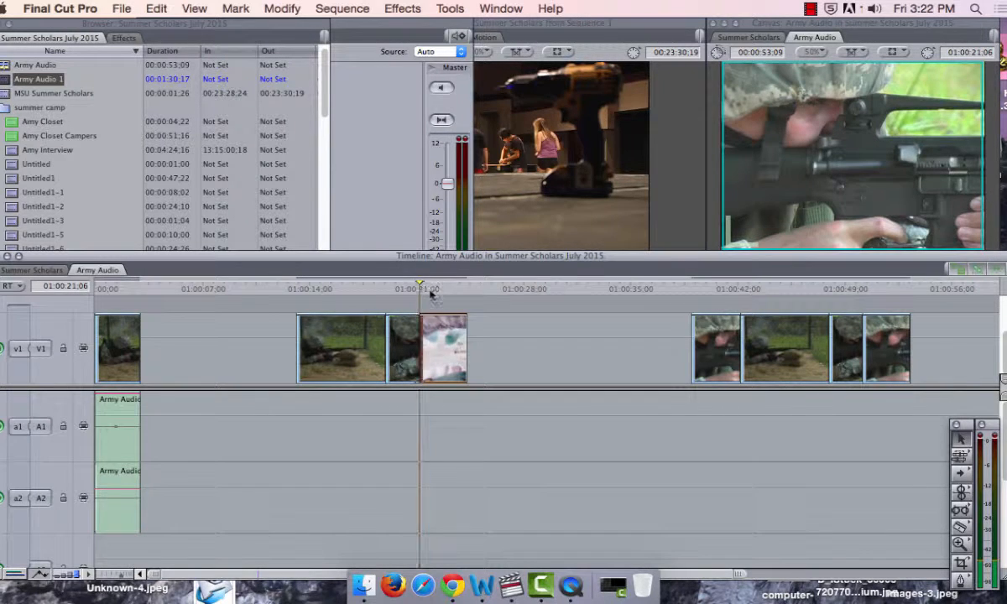
drag(421, 290, 462, 290)
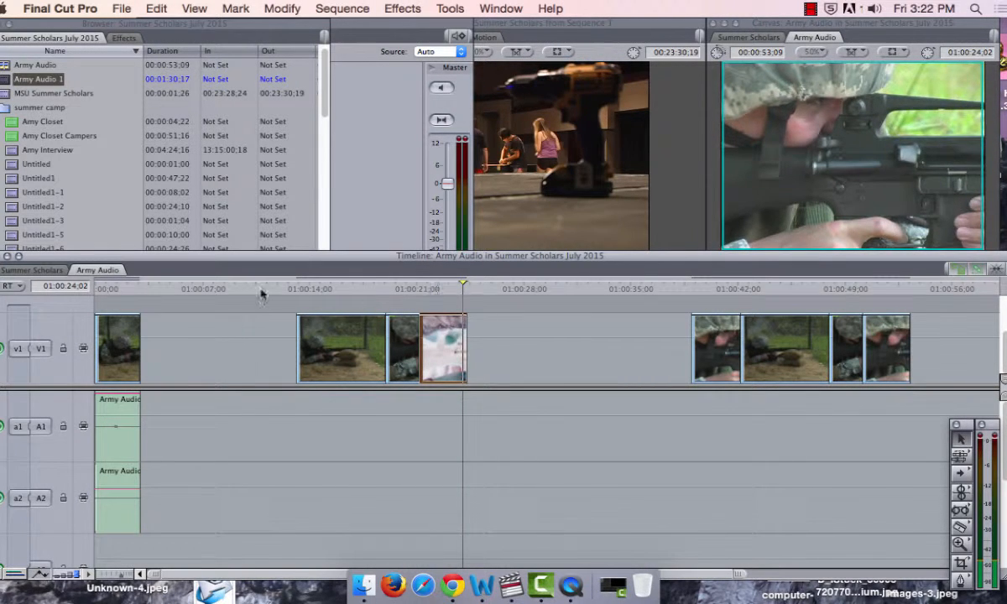
click(225, 290)
key(super+v)
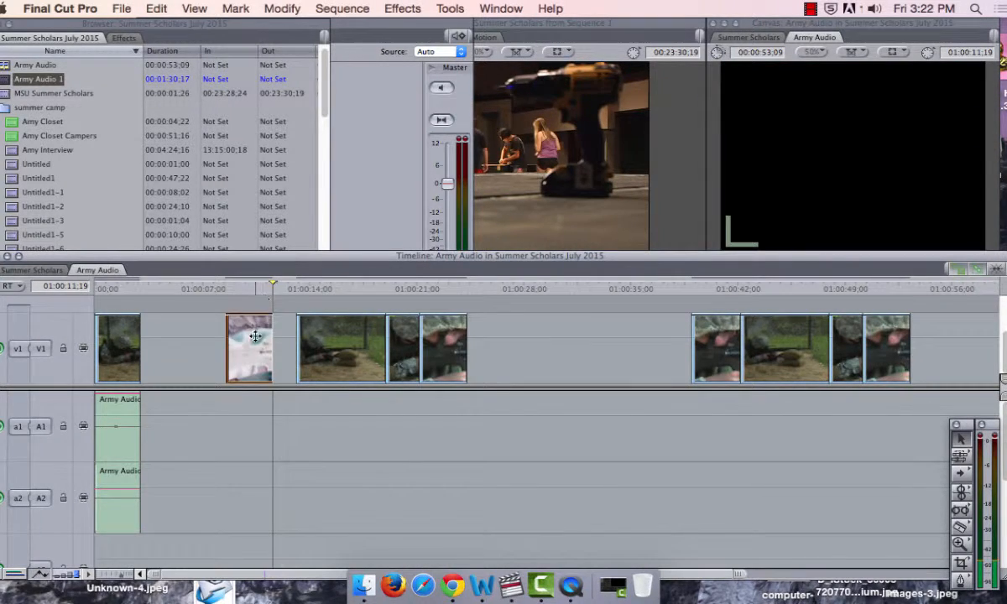
mouse_move(254, 336)
mouse_down()
mouse_move(283, 335)
mouse_move(273, 335)
mouse_up()
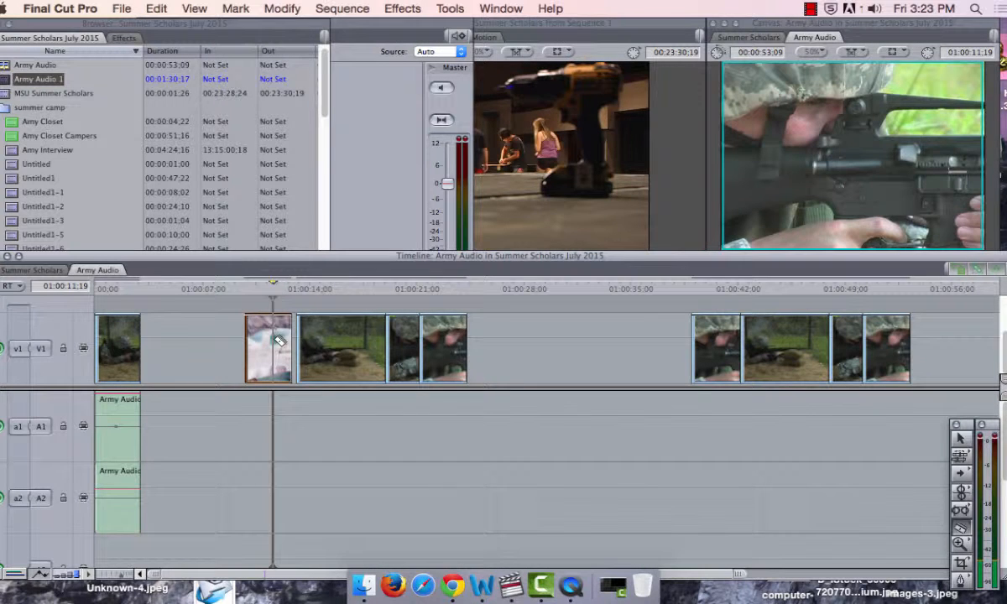
key(a)
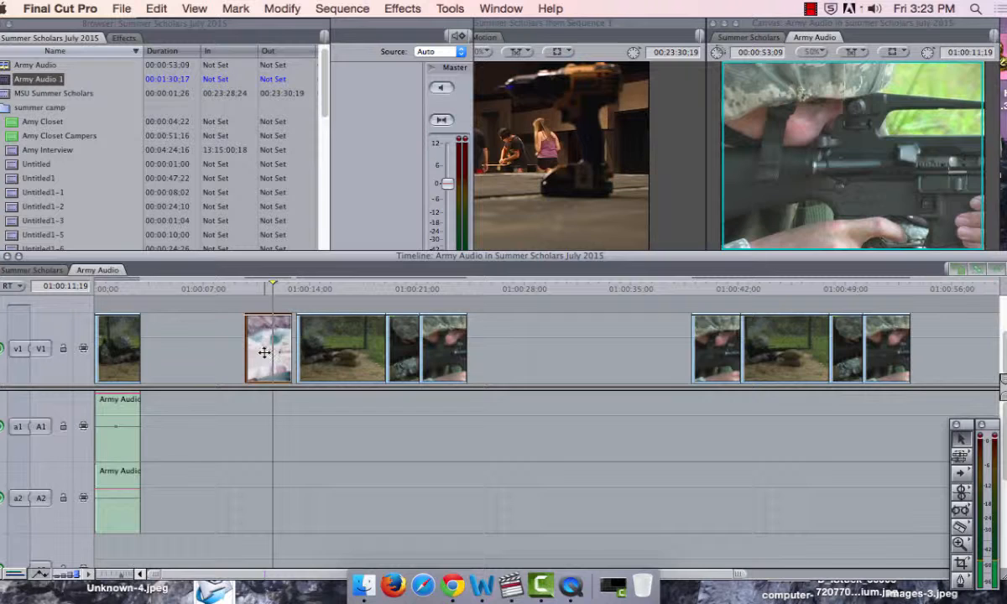
mouse_move(265, 348)
mouse_down()
mouse_move(164, 349)
mouse_move(275, 352)
mouse_move(172, 353)
mouse_move(252, 354)
mouse_move(270, 366)
mouse_up()
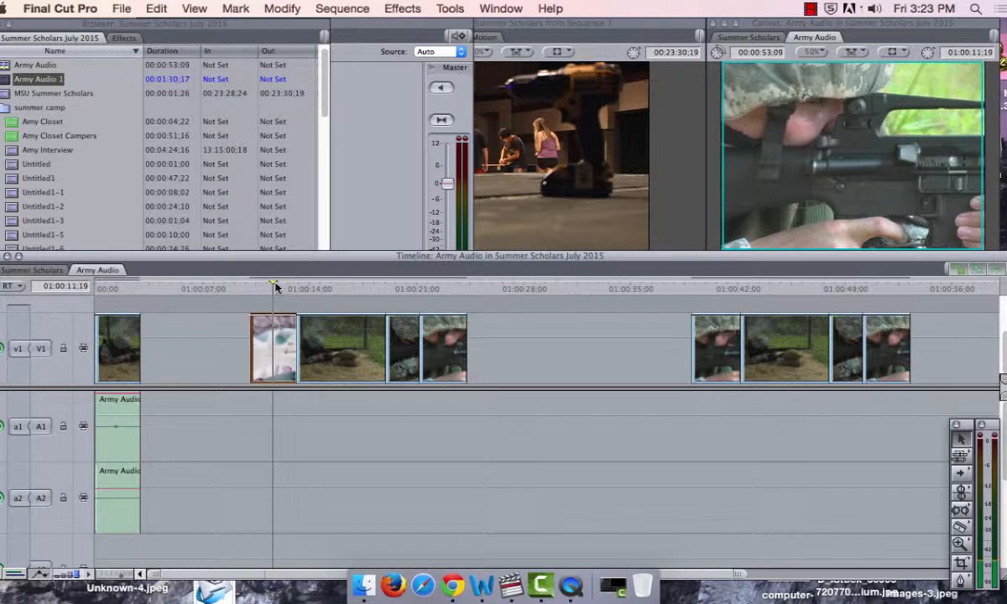
Step: Scrub the group's new first section to find the rifle shot and add a marker to that clip at 01:00:12;20
drag(276, 287, 250, 295)
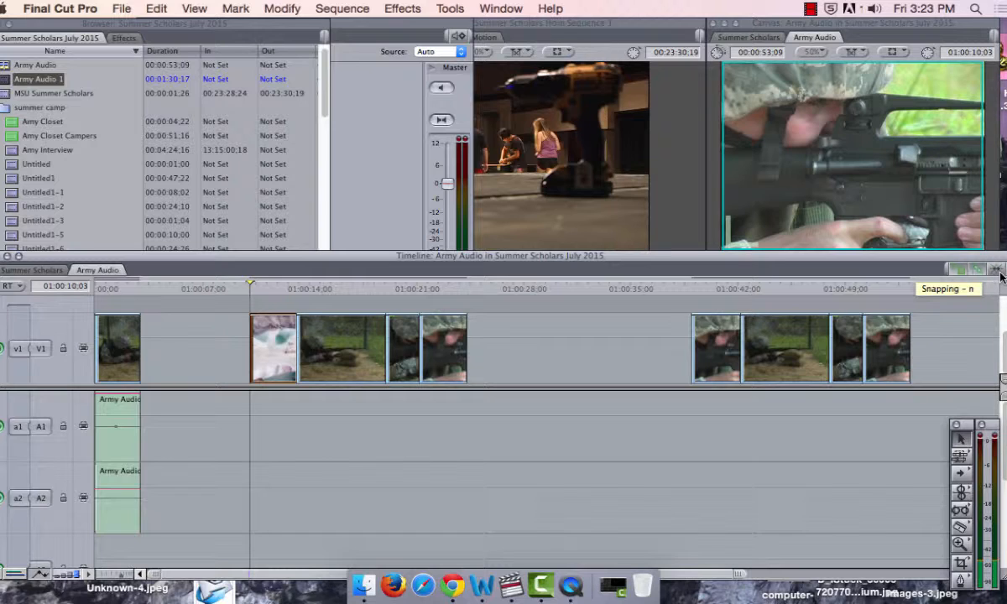
click(251, 288)
drag(251, 288, 266, 325)
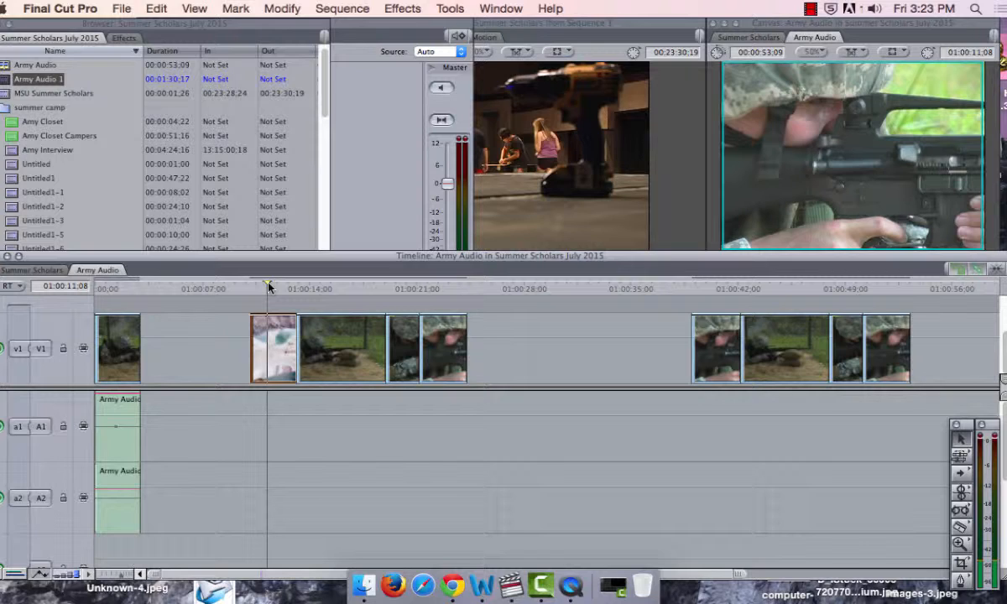
drag(268, 287, 283, 303)
drag(287, 305, 289, 306)
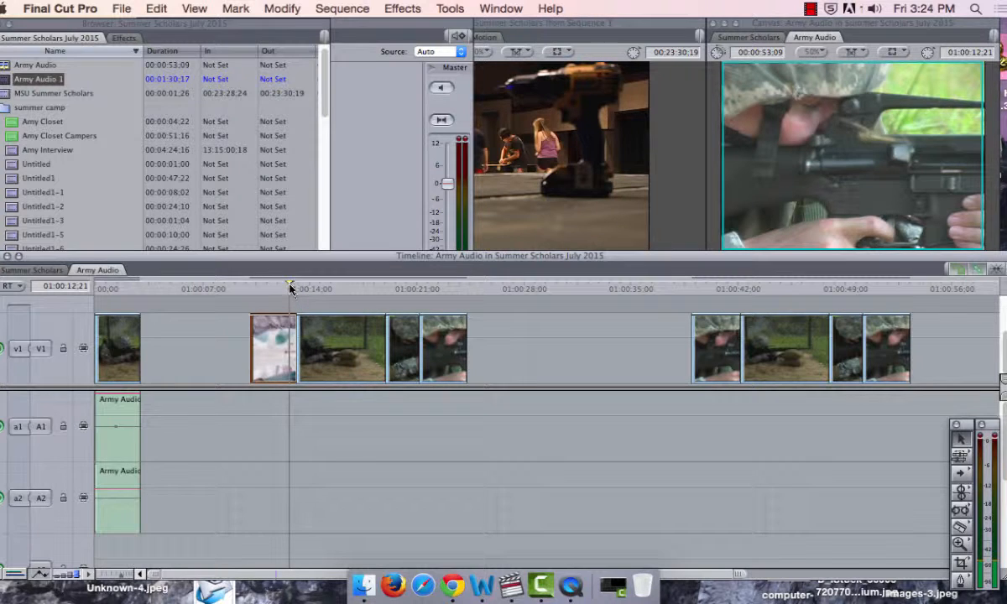
drag(290, 288, 288, 289)
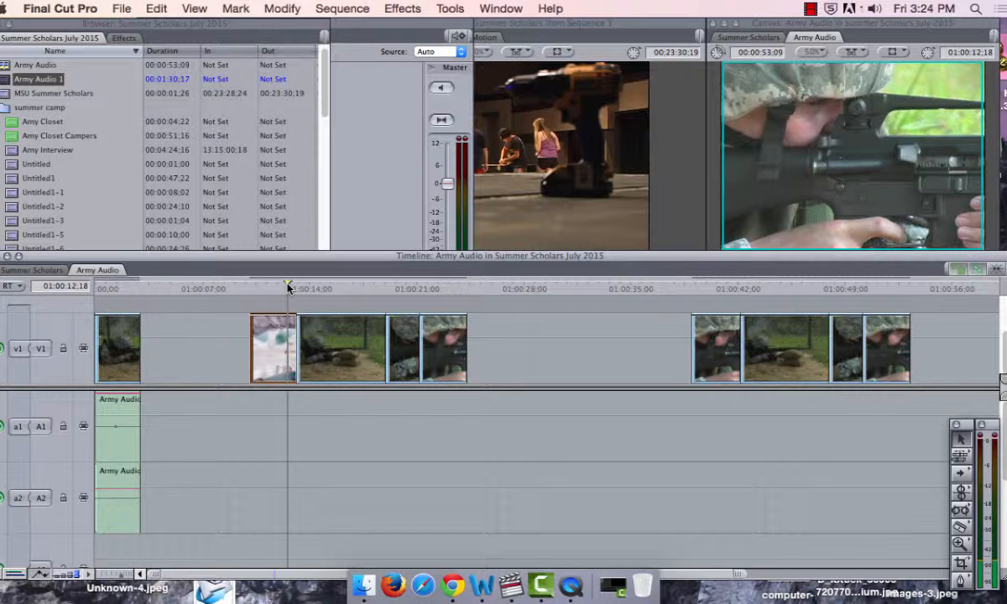
drag(288, 288, 288, 288)
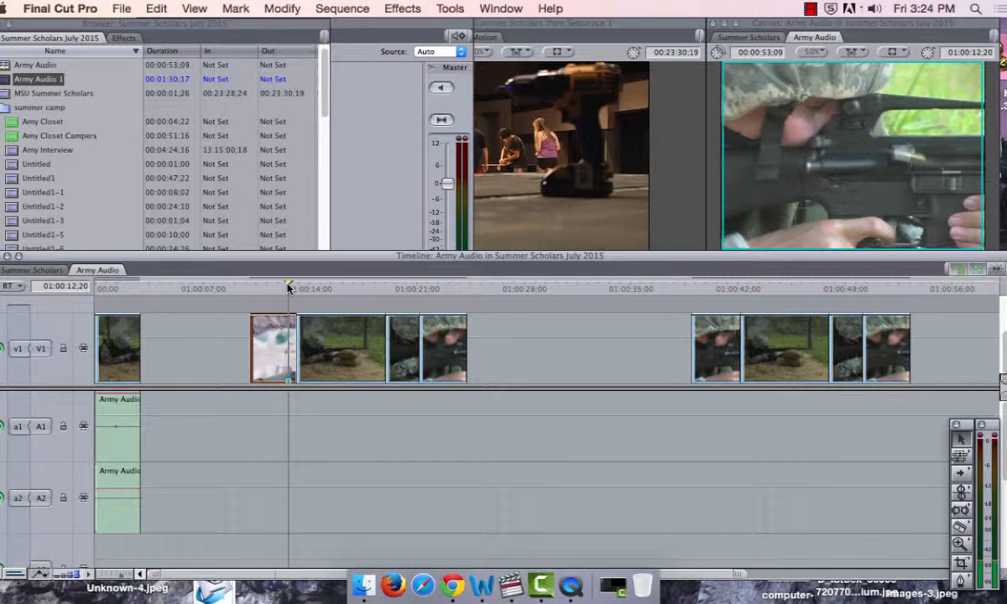
Step: Select the unlinked A1 audio at the sequence start and add a marker to it at 01:00:01;11
click(100, 419)
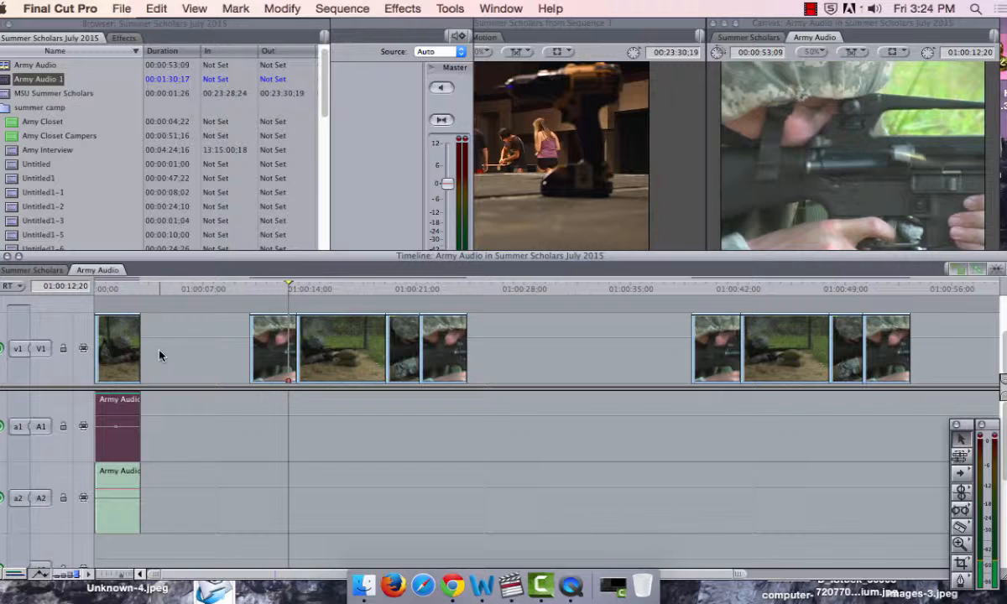
click(116, 289)
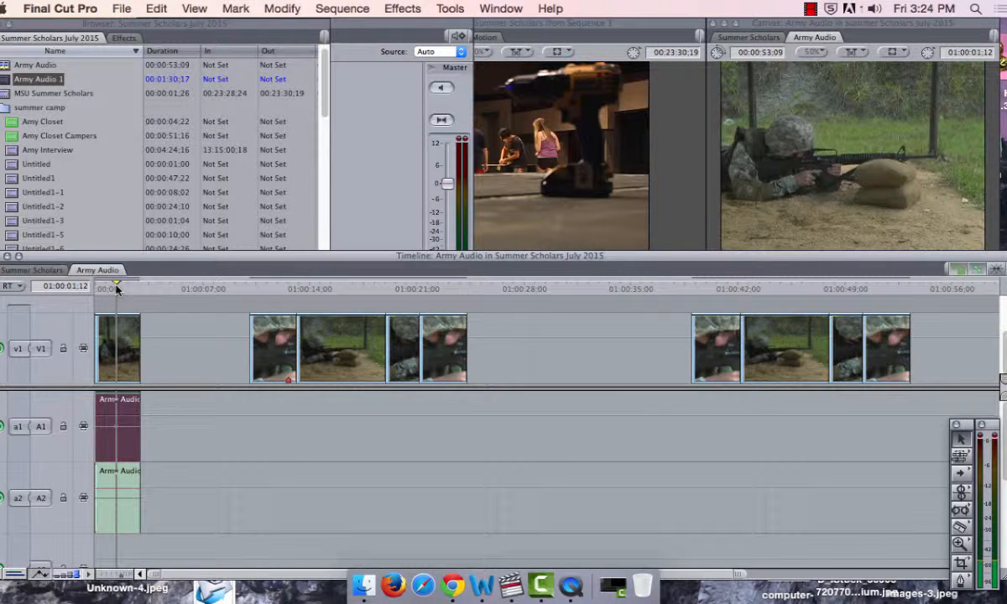
key(Left)
key(m)
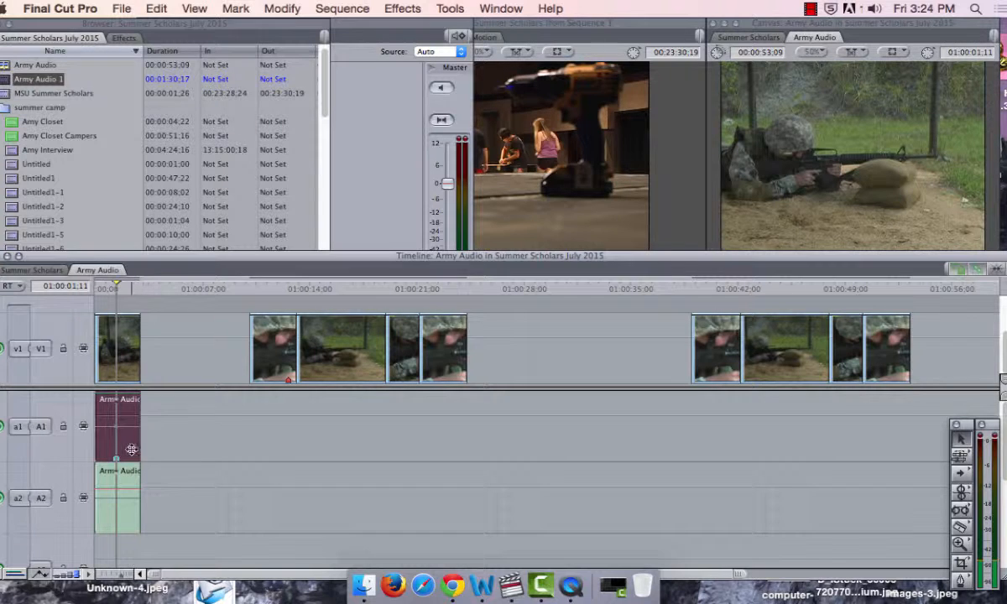
Step: Move the marked A1 audio so its marker aligns with the video marker at 01:00:12;20, and play the result from 01:00:10;02
drag(130, 424, 296, 429)
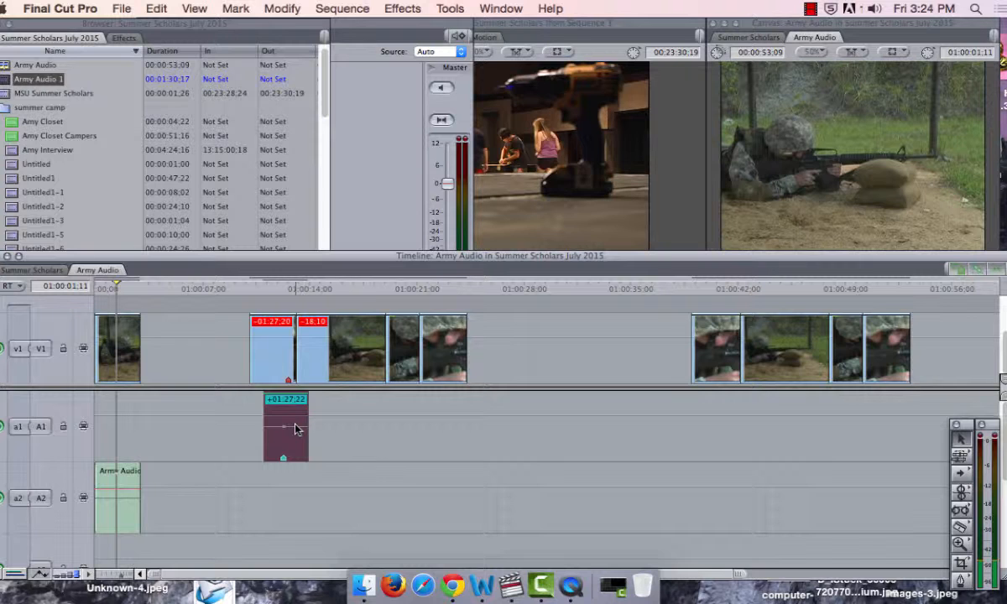
drag(296, 429, 298, 433)
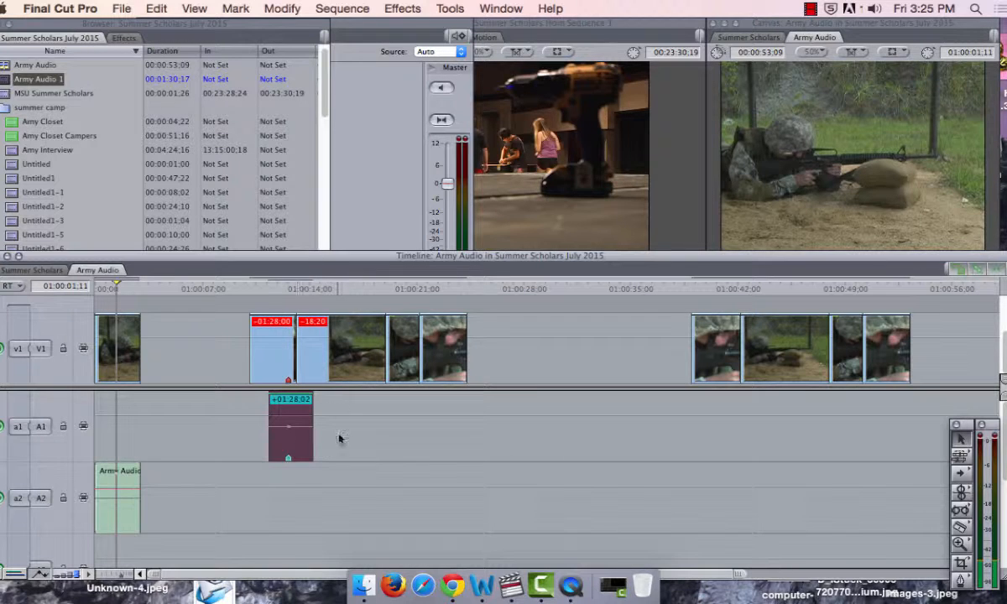
click(270, 296)
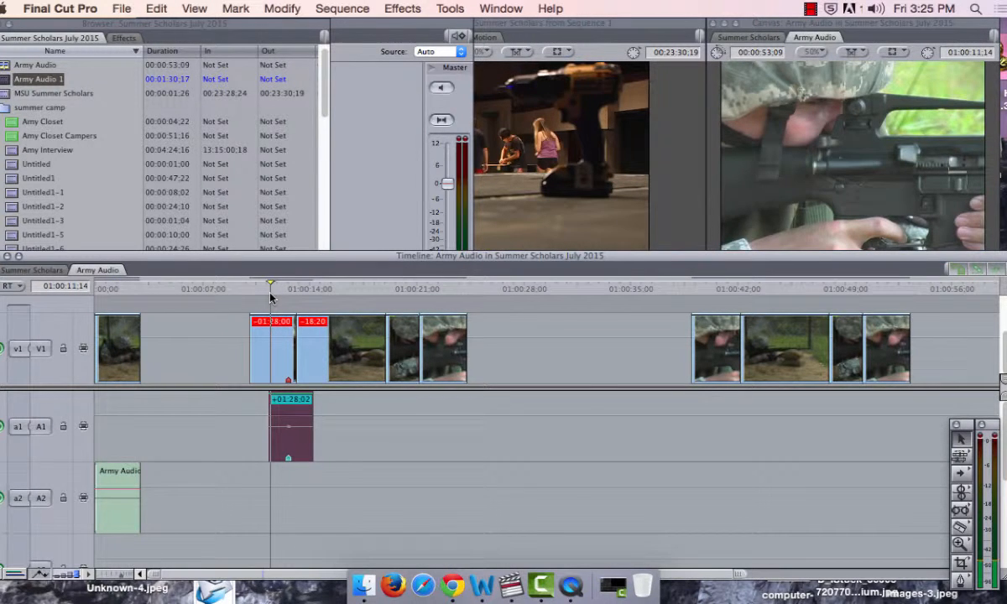
key(XF86AudioRaiseVolume)
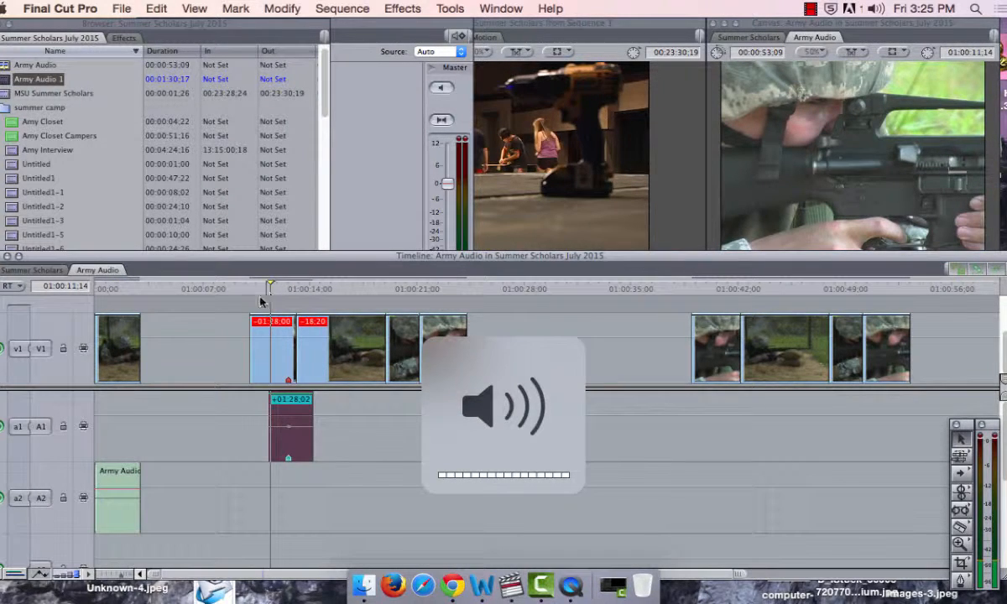
click(249, 287)
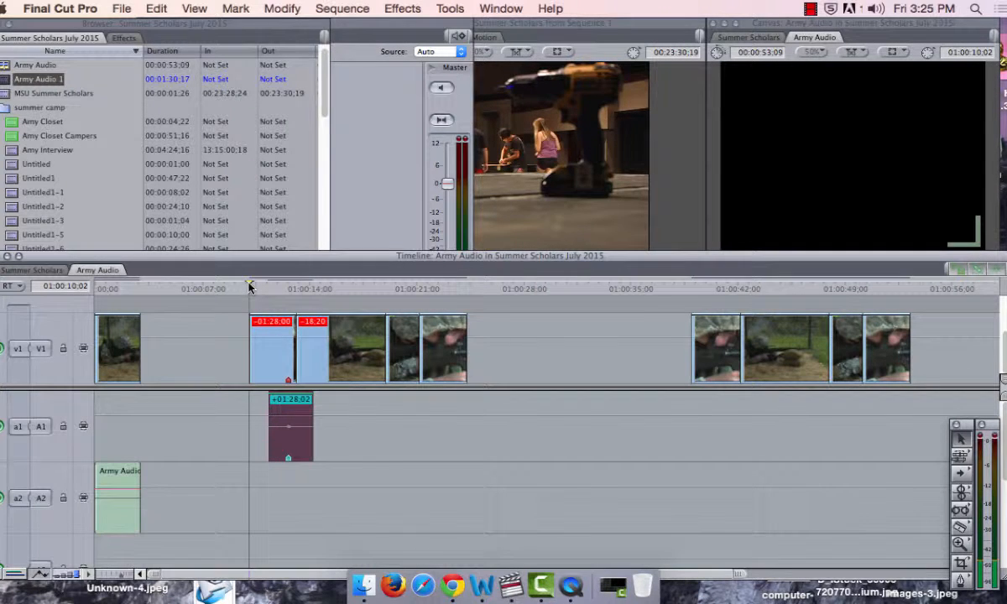
key(space)
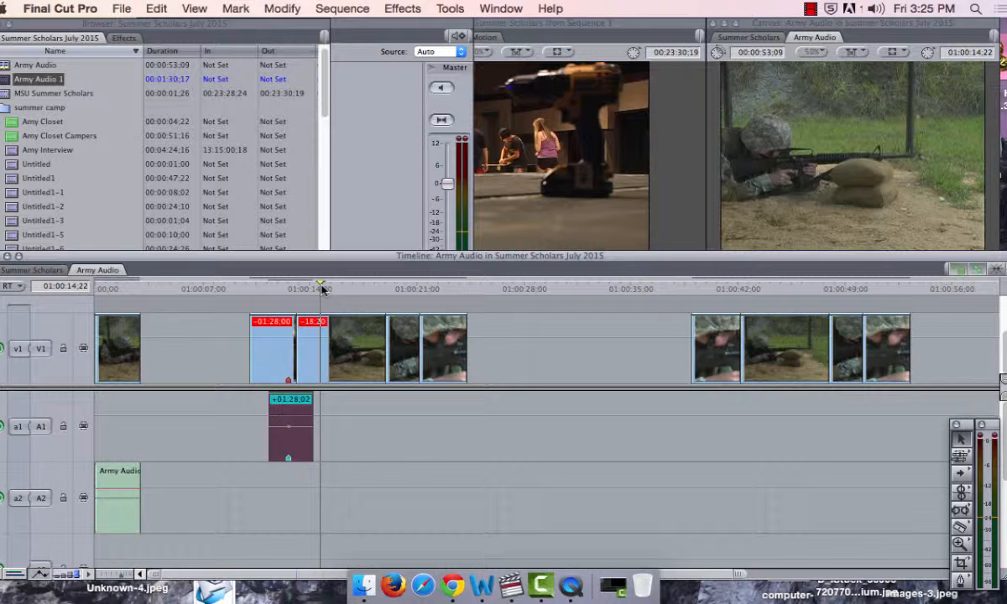
Step: Scrub to the rifle shot in the group's second section and add a marker to that clip at 01:00:18;15
drag(322, 289, 377, 299)
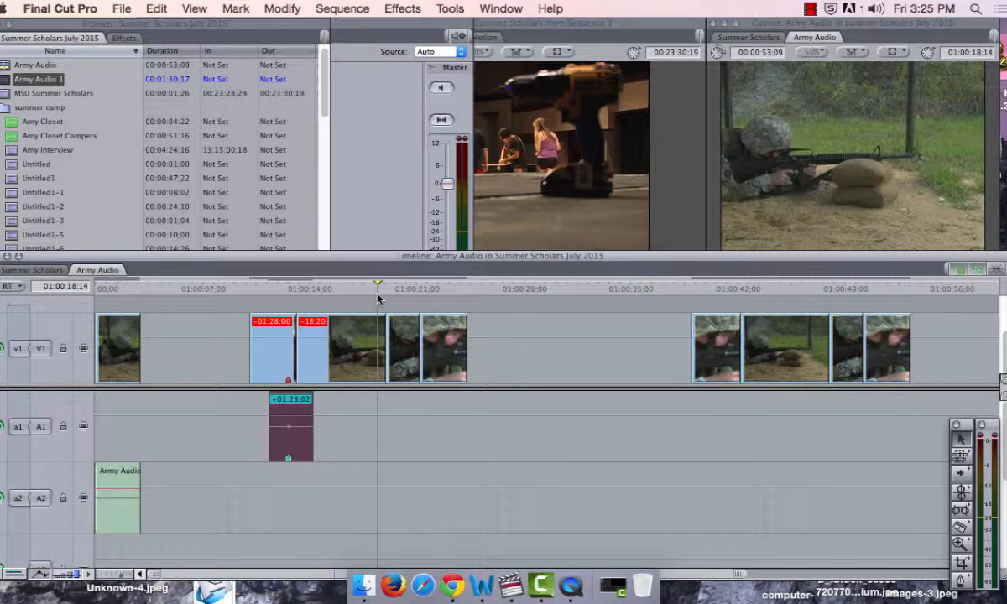
drag(376, 299, 378, 299)
click(367, 367)
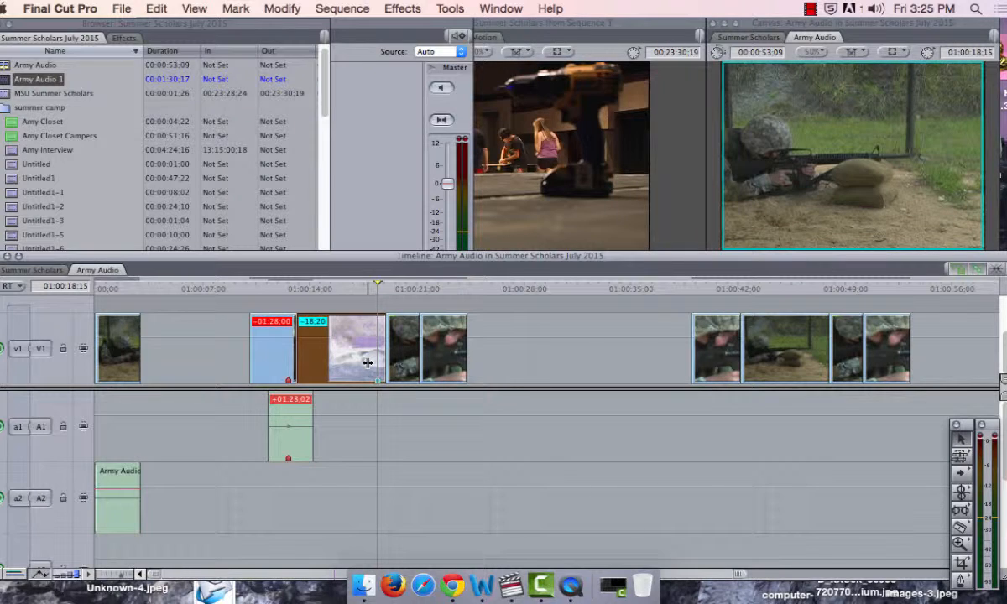
Step: Copy and paste the marked A1 audio, and align the copy's marker with the second section's marker at 01:00:18;15
click(276, 424)
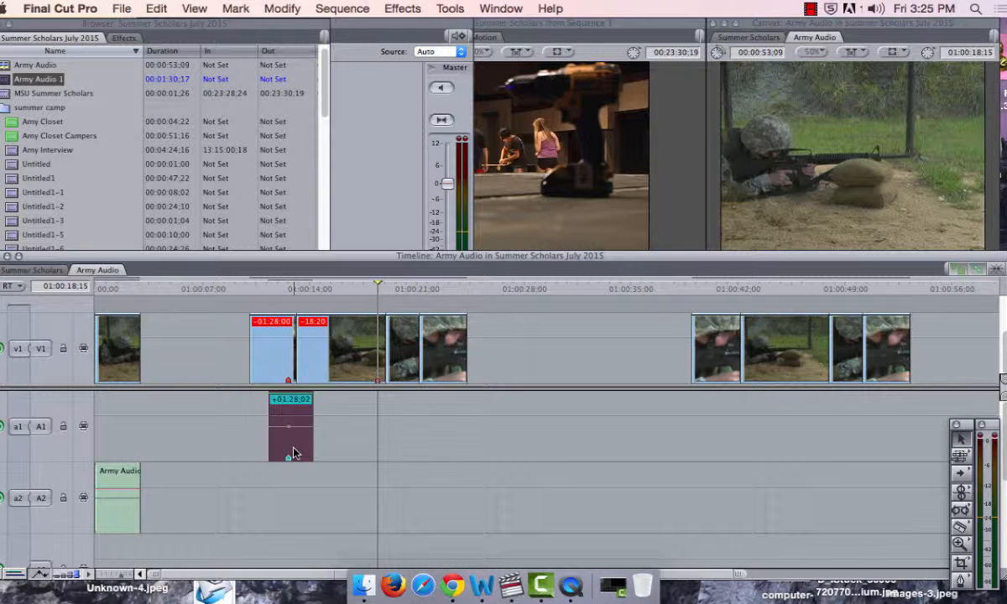
key(super+v)
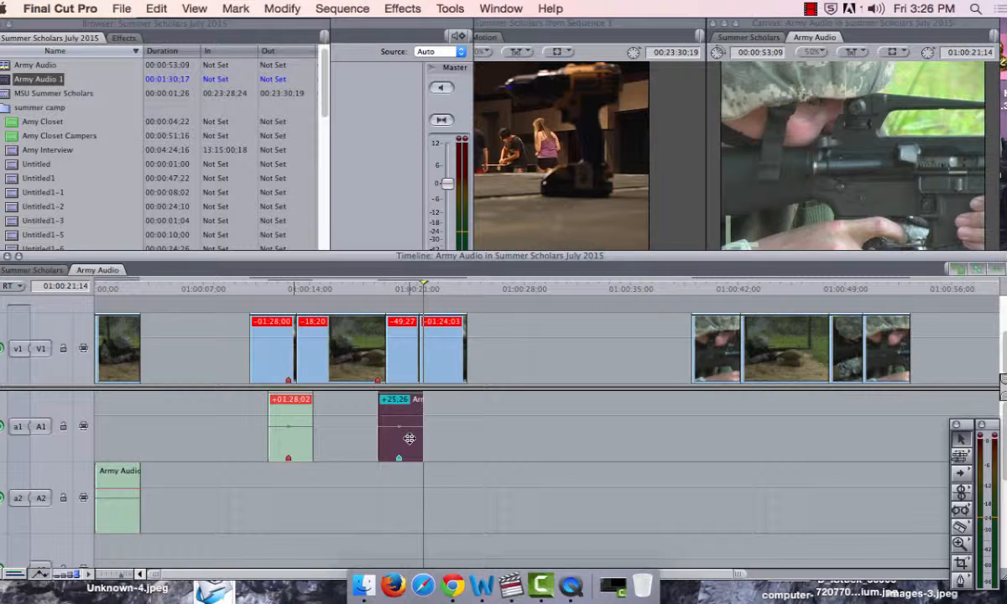
drag(408, 438, 384, 437)
Step: Play the second section with its aligned audio from 01:00:16;05, and replay it from the audio clip's start
click(341, 289)
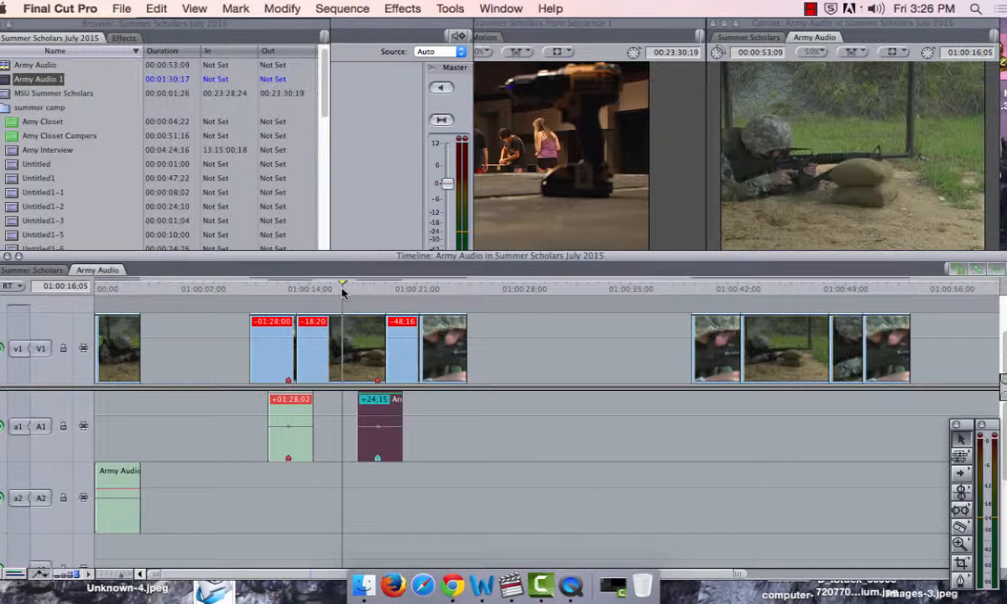
key(space)
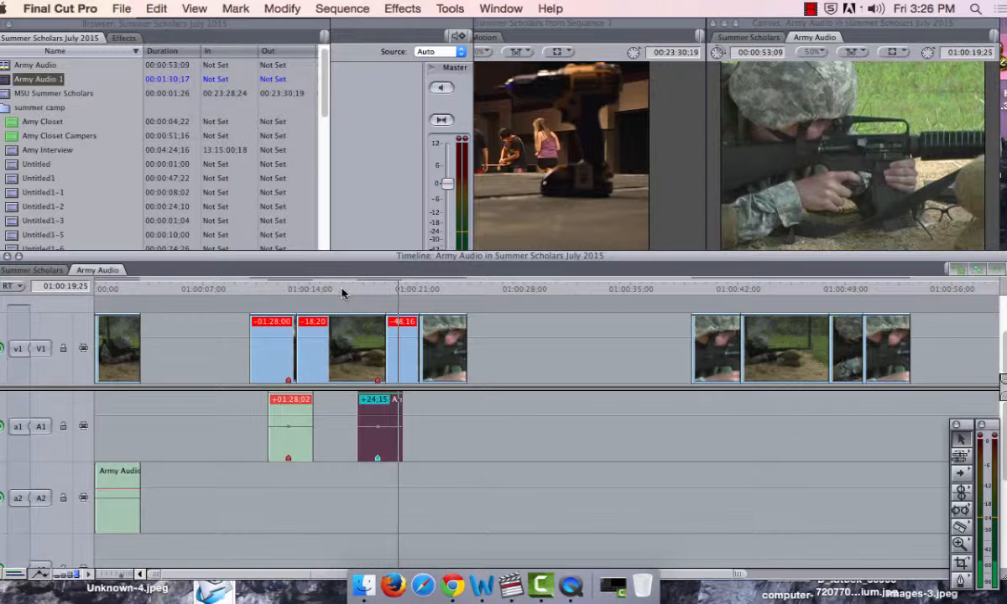
key(space)
key(Up)
key(Up)
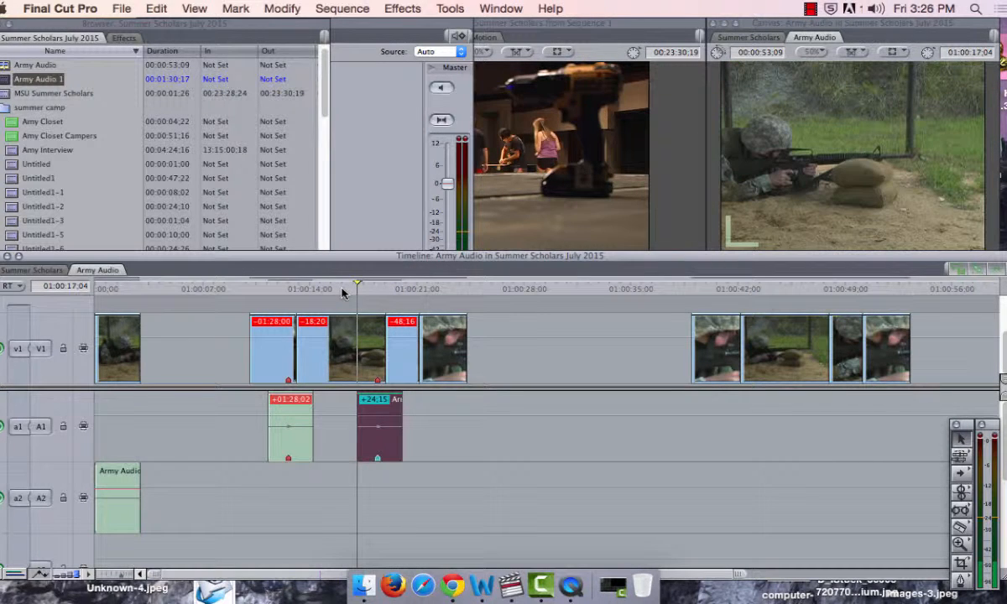
key(space)
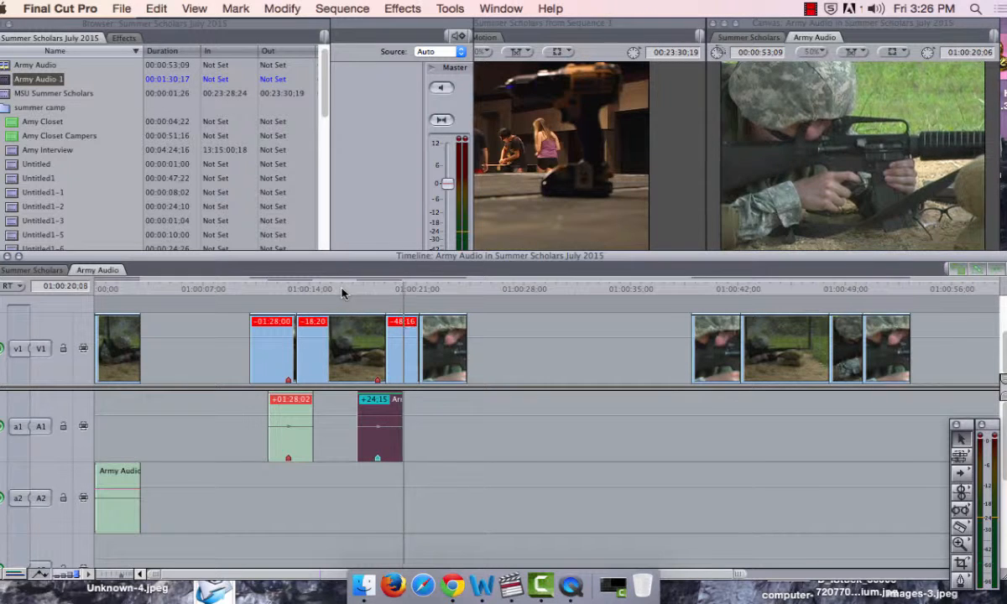
Step: Move the group's last video clip earlier over the preceding clip so it starts where the second A1 audio copy ends
click(423, 339)
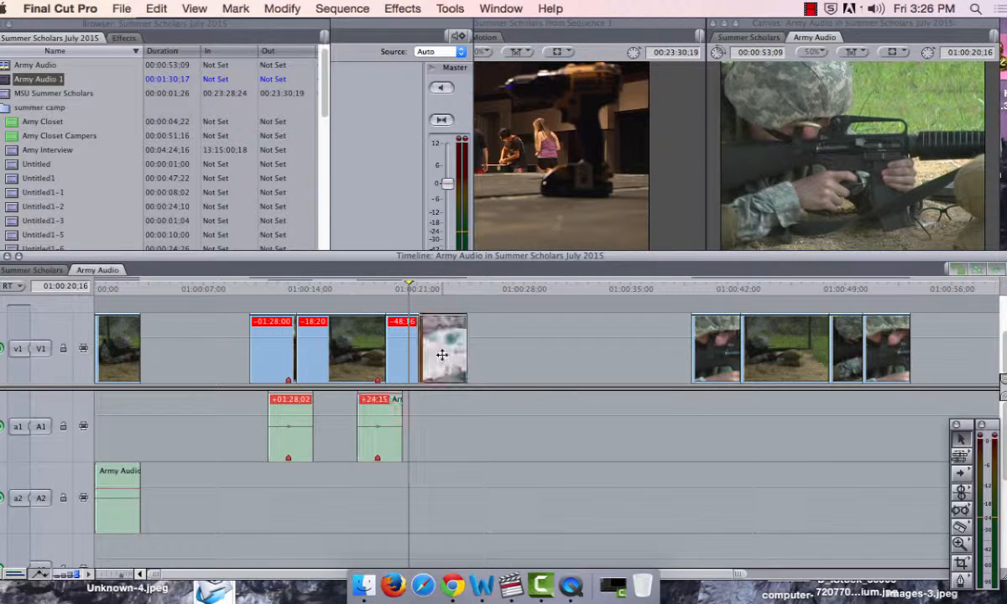
click(411, 361)
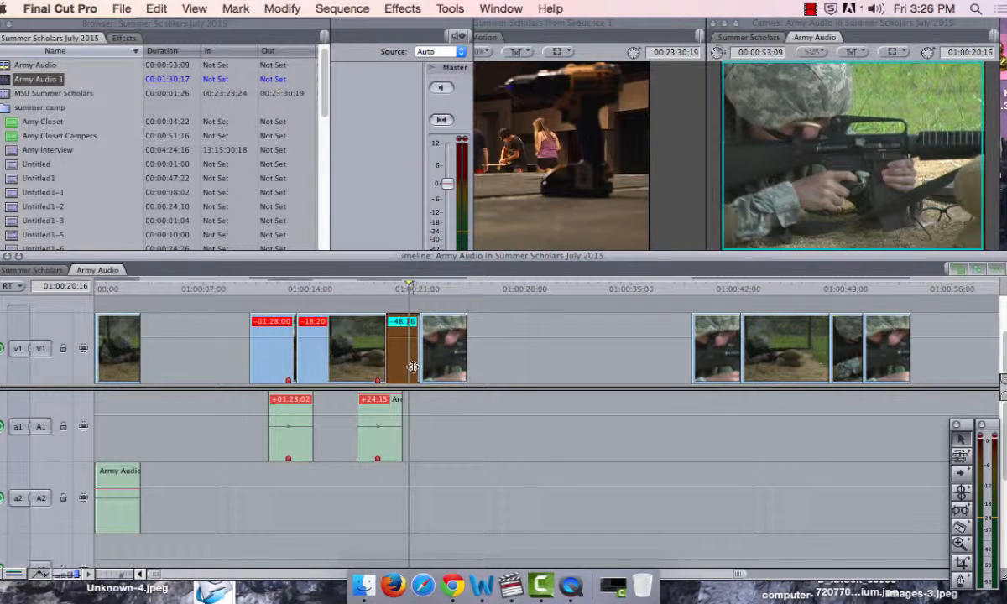
key(Left)
key(Left)
key(Left)
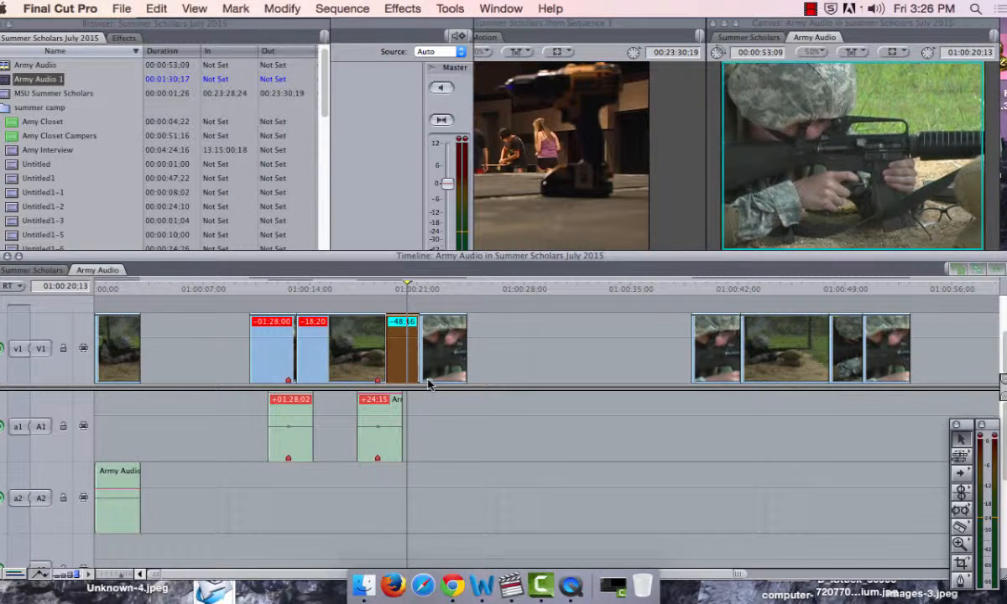
drag(419, 349, 418, 376)
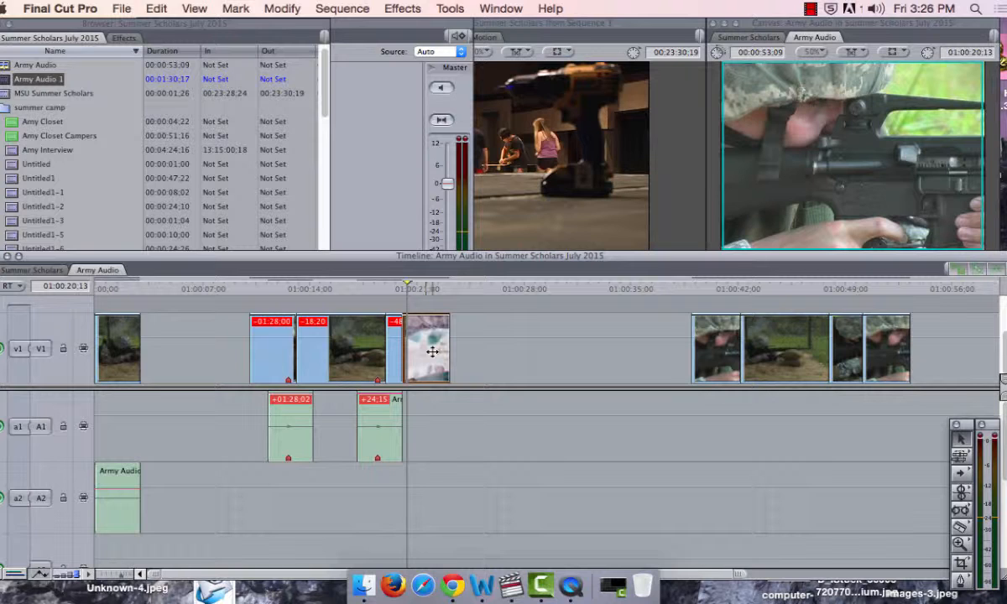
Step: Step frame by frame to the rifle shot in the group's last clip and add a marker to that clip at 01:00:22;20
key(Right)
key(Right)
key(Right)
key(Right)
key(Right)
key(Right)
key(Right)
key(Right)
key(Right)
key(Right)
key(Right)
key(Right)
key(Right)
key(Right)
key(Right)
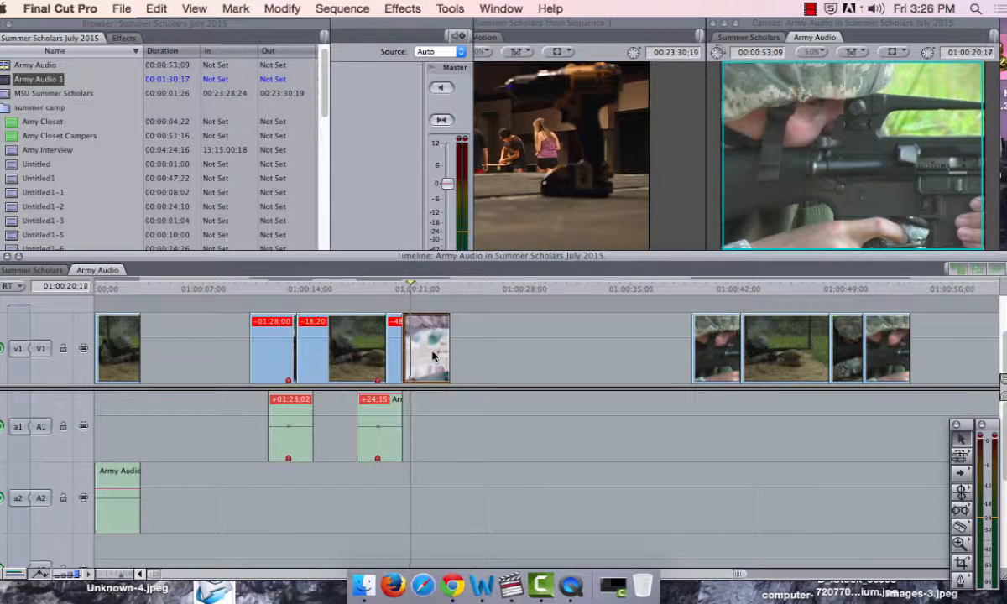
key(Right)
key(Right)
key(Right)
key(Right)
key(Right)
key(Right)
key(Right)
key(Right)
key(Right)
key(Right)
key(Right)
key(Right)
key(Right)
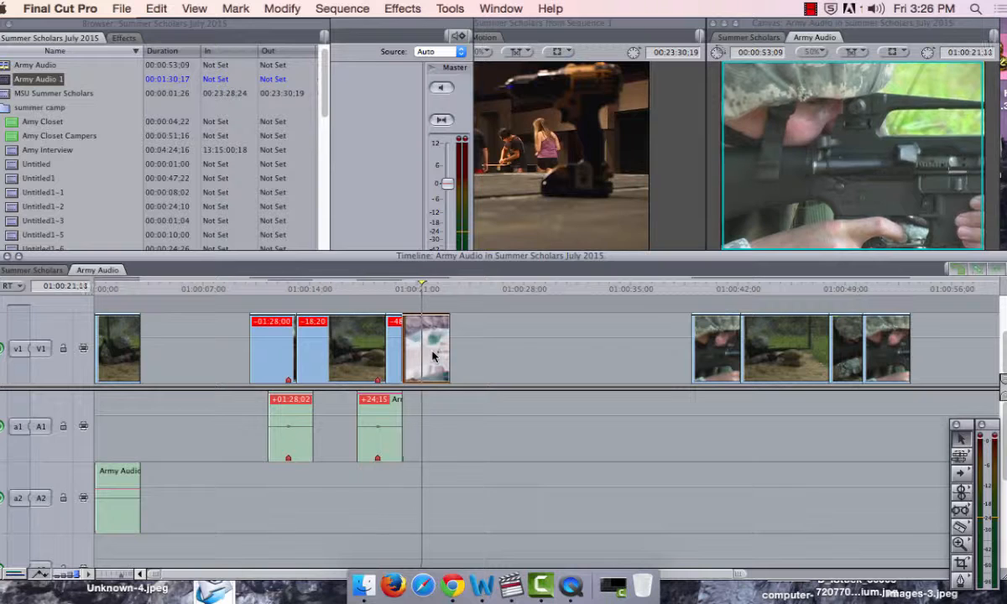
key(Right)
key(Right)
key(Right)
key(Right)
key(Right)
key(Right)
key(Right)
key(Right)
key(Right)
key(Right)
key(Right)
key(Right)
key(Right)
key(Right)
key(Right)
key(Right)
key(Right)
key(Right)
key(Right)
key(Right)
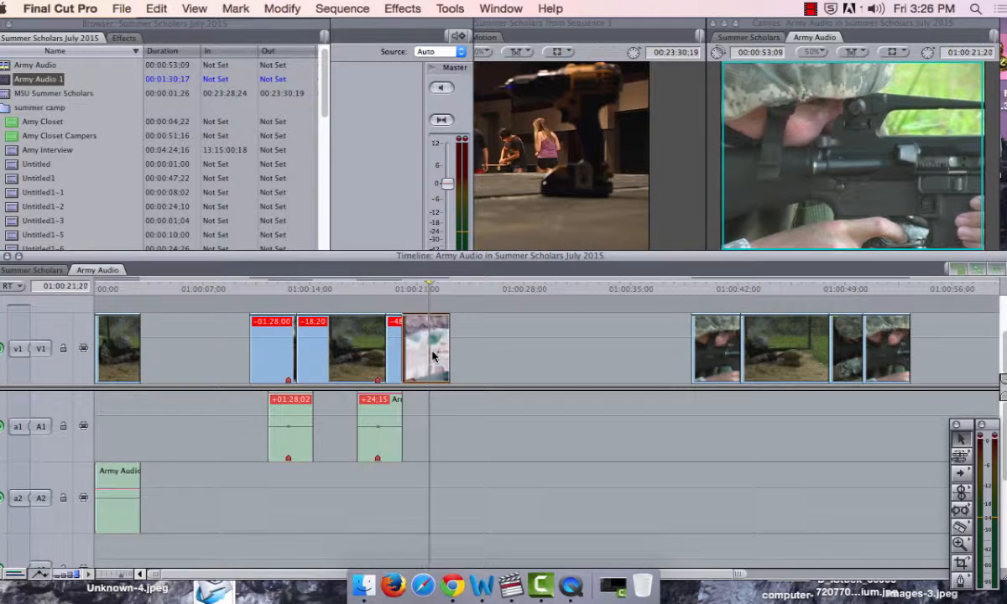
key(Right)
key(Right)
key(Right)
key(Right)
key(Right)
key(Right)
key(Right)
key(Right)
key(Right)
key(Right)
key(Right)
key(Right)
key(Right)
key(Right)
key(Right)
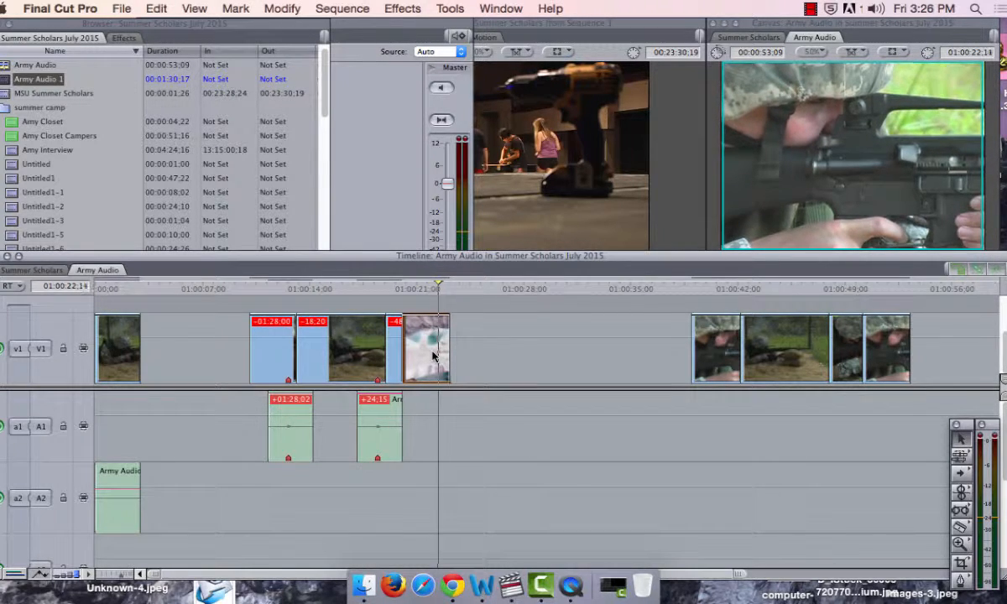
key(Right)
key(Right)
key(Right)
key(Right)
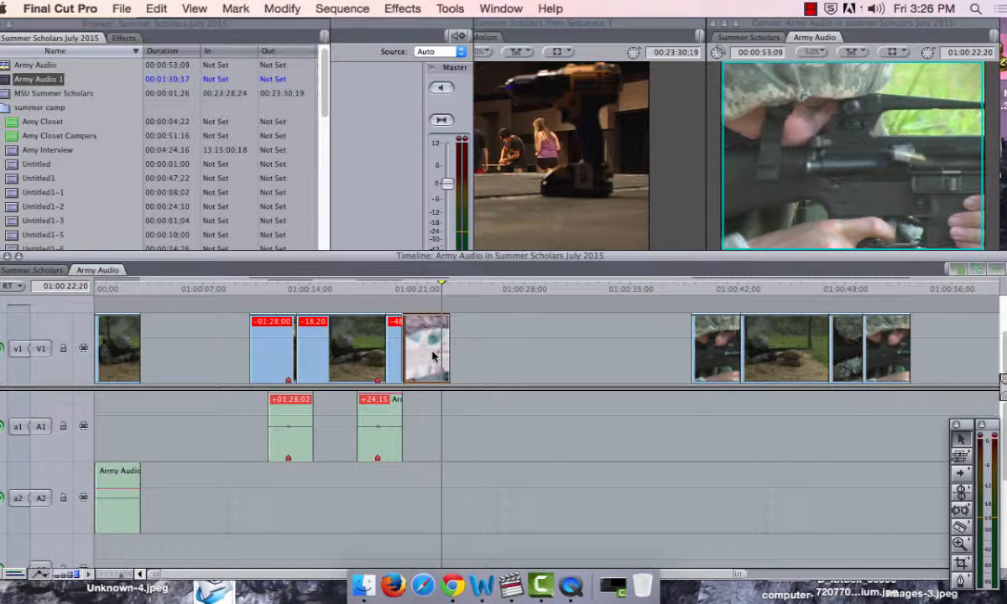
key(Left)
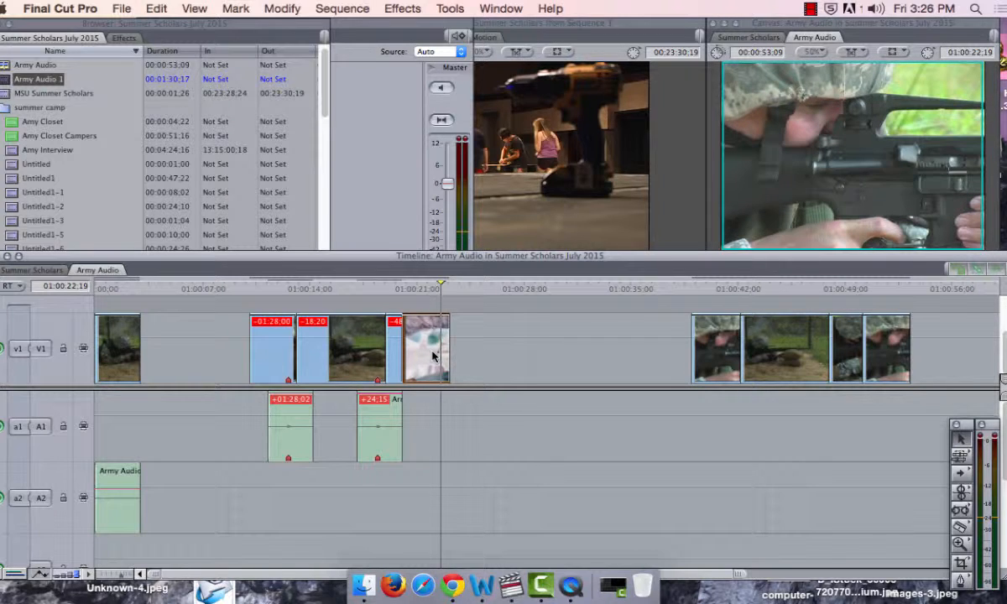
key(Right)
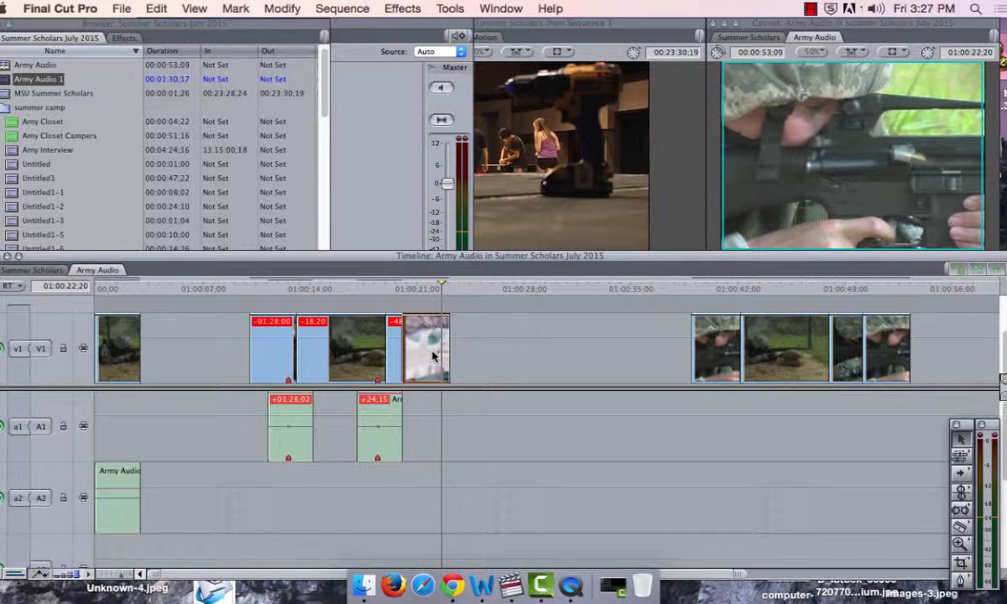
Step: Copy and paste the second A1 audio clip, and align the copy's marker with the last video clip's marker at 01:00:22;20
click(387, 439)
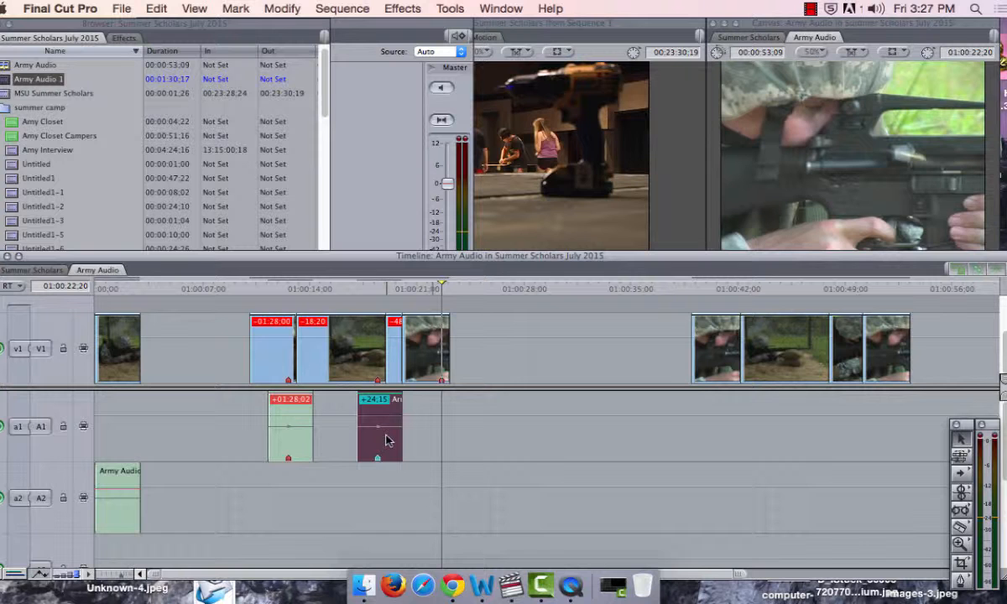
key(super+c)
key(super+v)
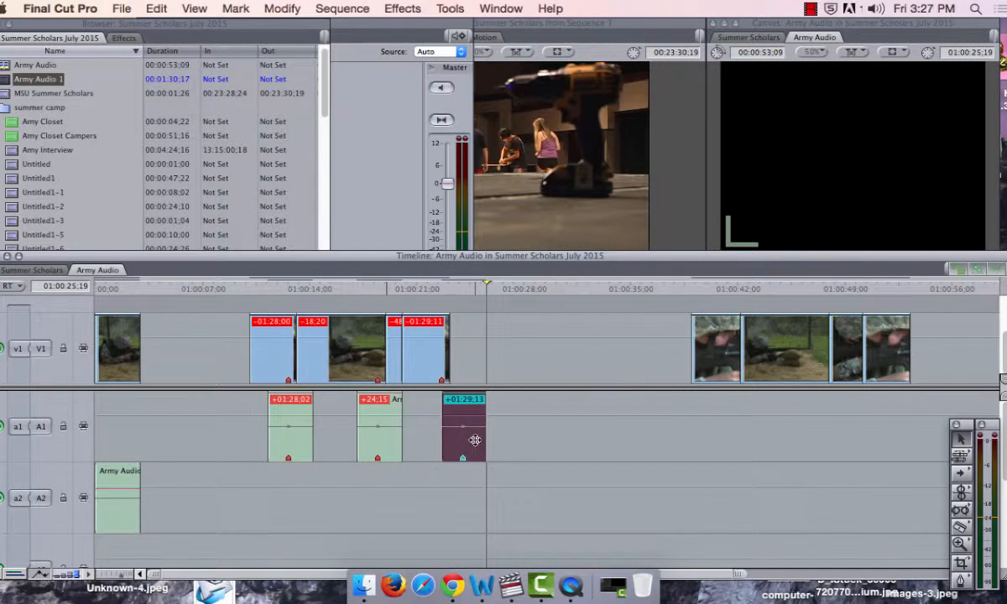
drag(475, 440, 457, 427)
Step: Play the last clip with its aligned audio from 01:00:21;03, then replay it from 01:00:21;11 and 01:00:20;22
click(418, 288)
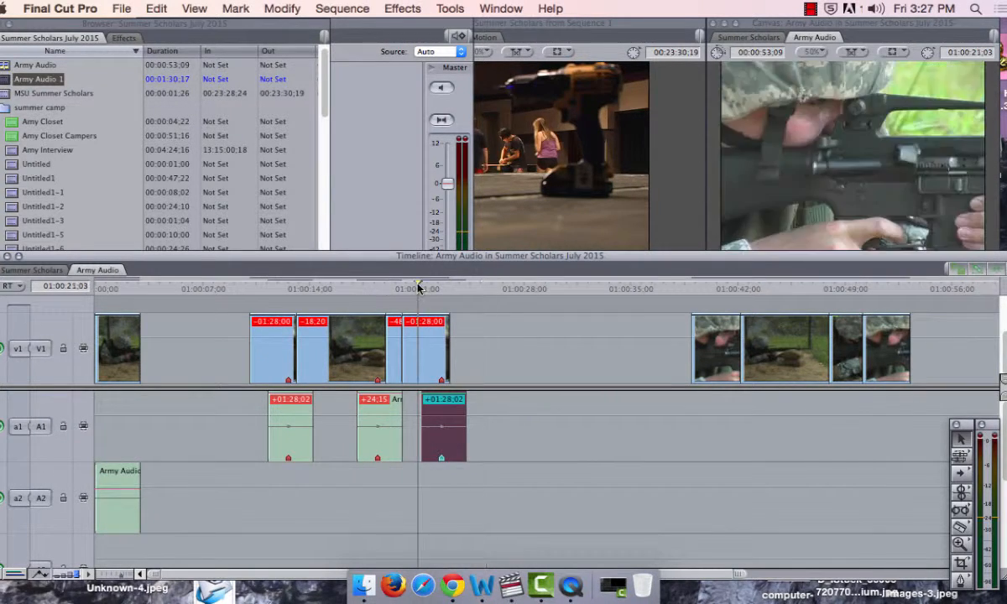
key(space)
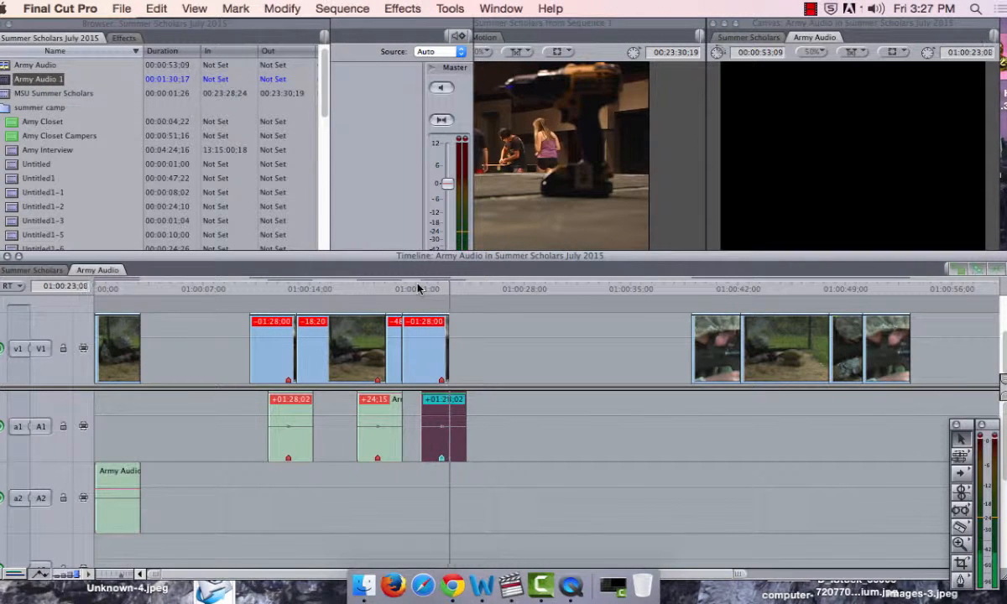
click(422, 287)
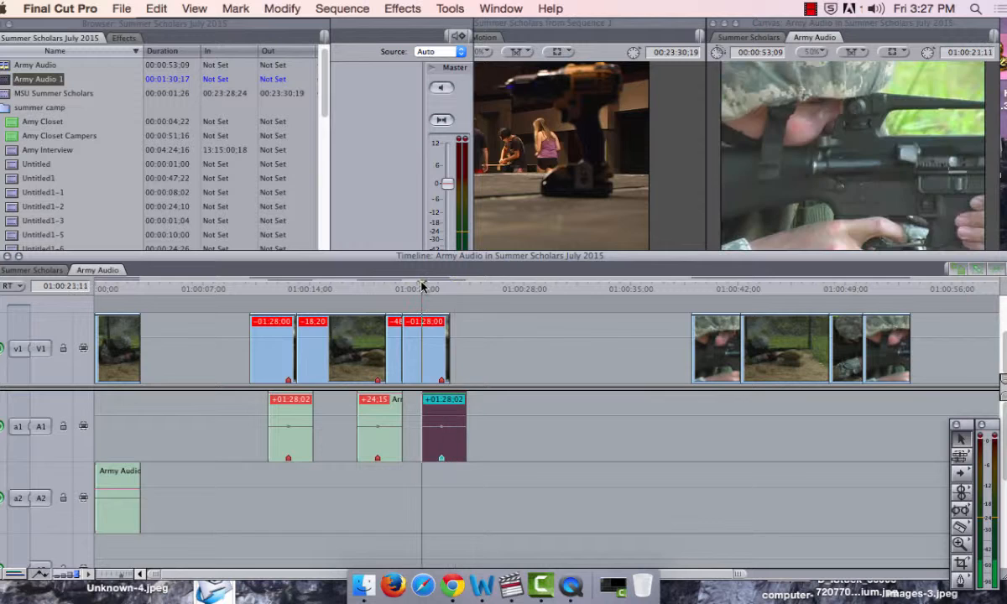
key(space)
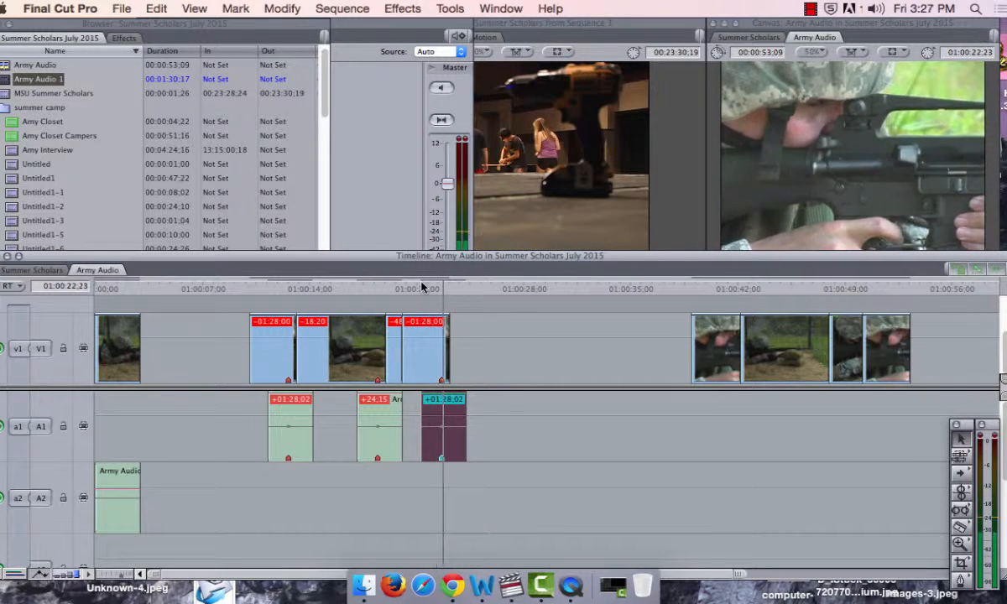
click(412, 288)
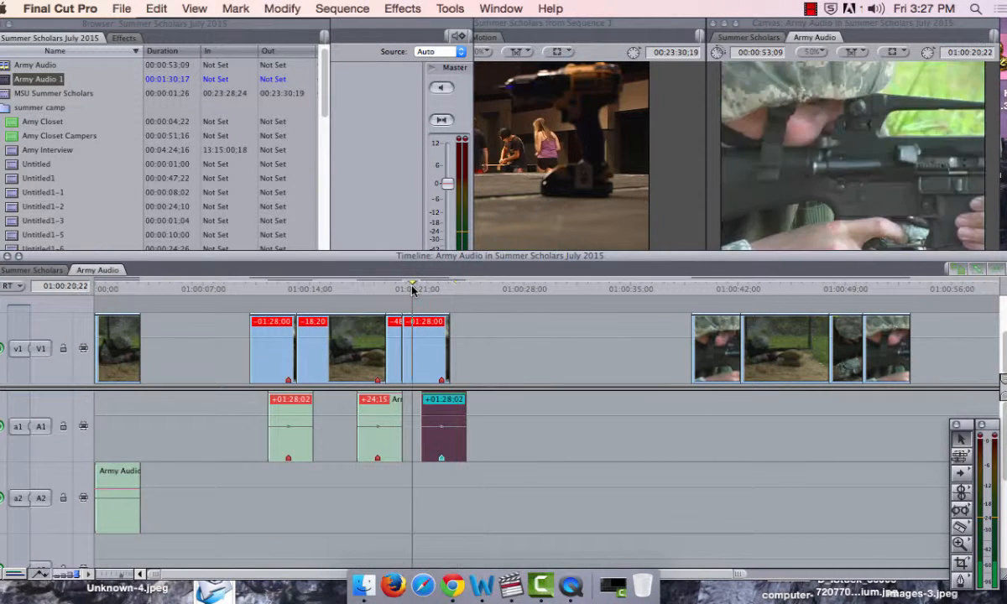
key(space)
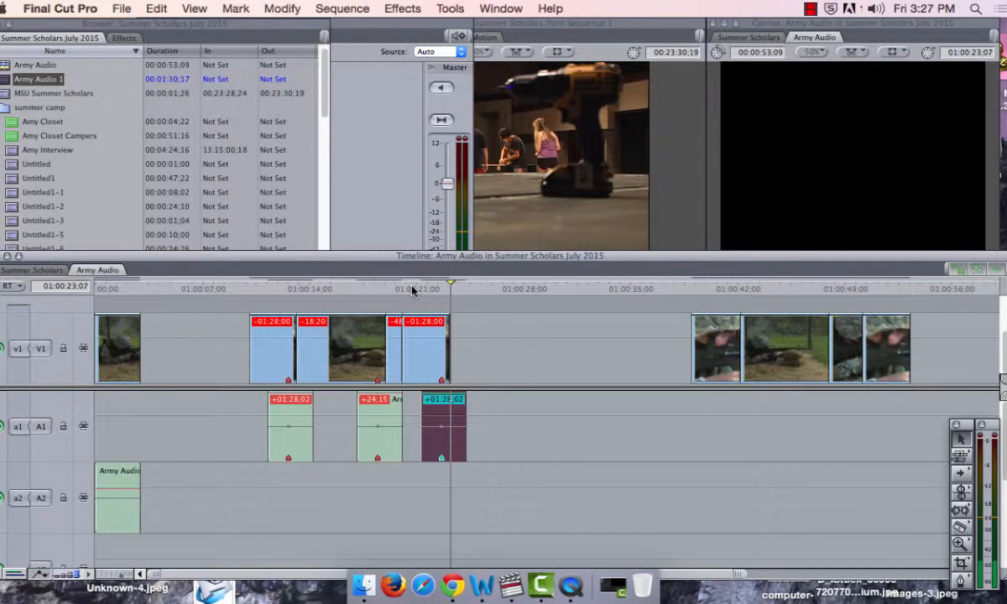
Step: Save the project and delete the second and third marked audio clips from track A1
key(super+s)
click(513, 366)
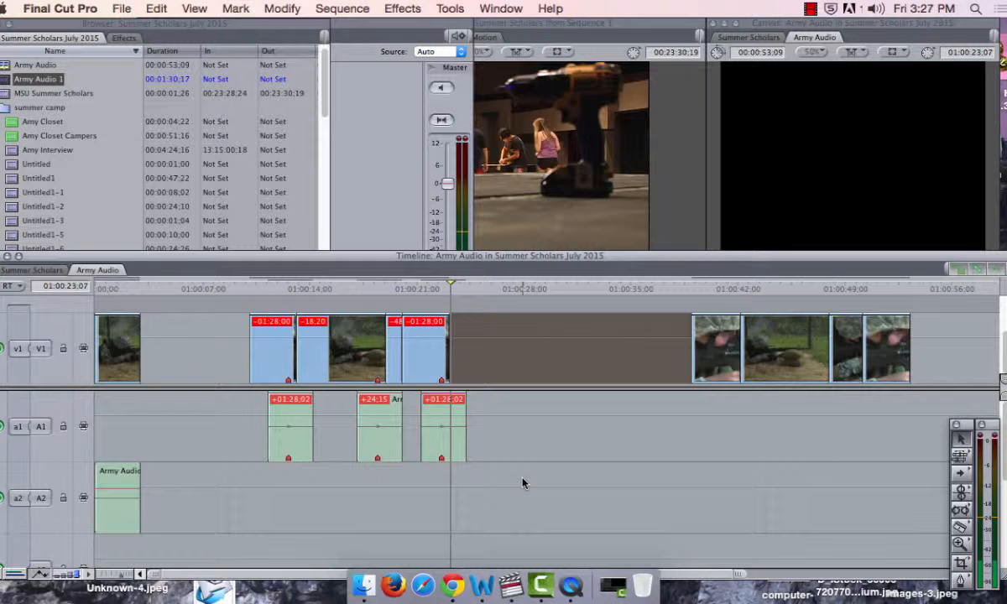
drag(511, 467, 344, 432)
key(Delete)
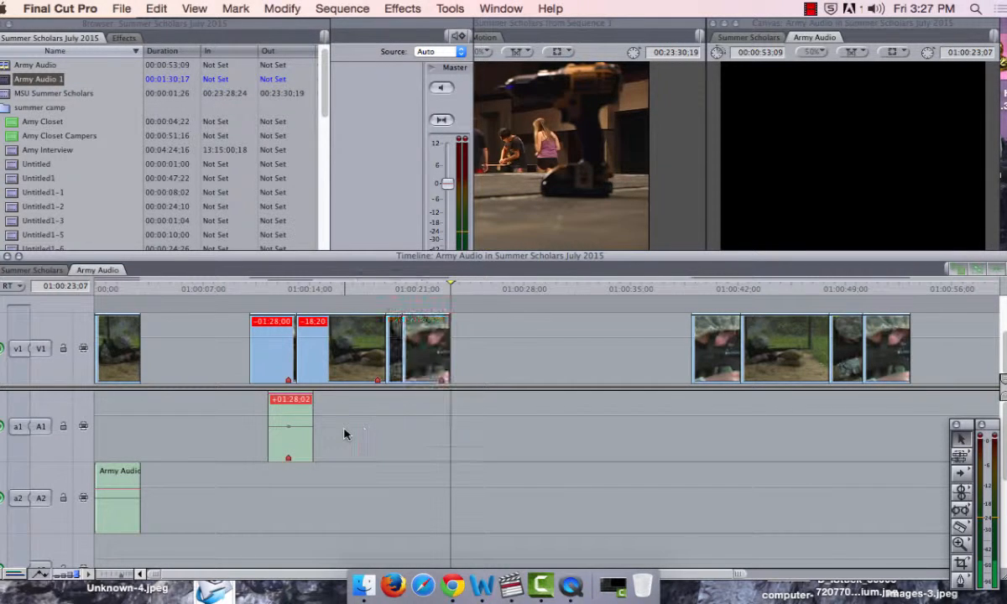
Step: Add a sequence marker at 01:00:22;20, open its marker settings and accept them
click(437, 289)
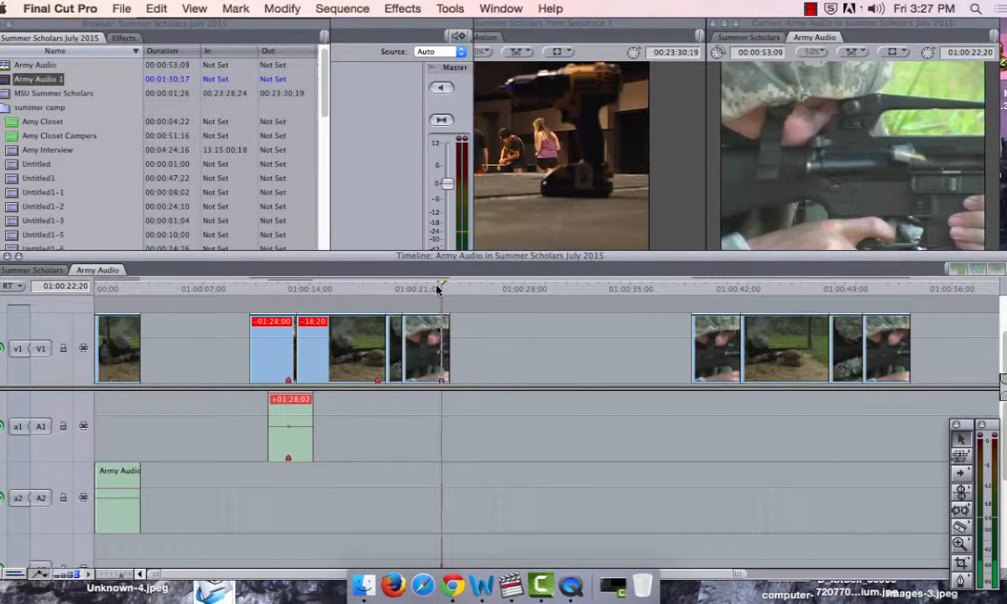
key(m)
key(m)
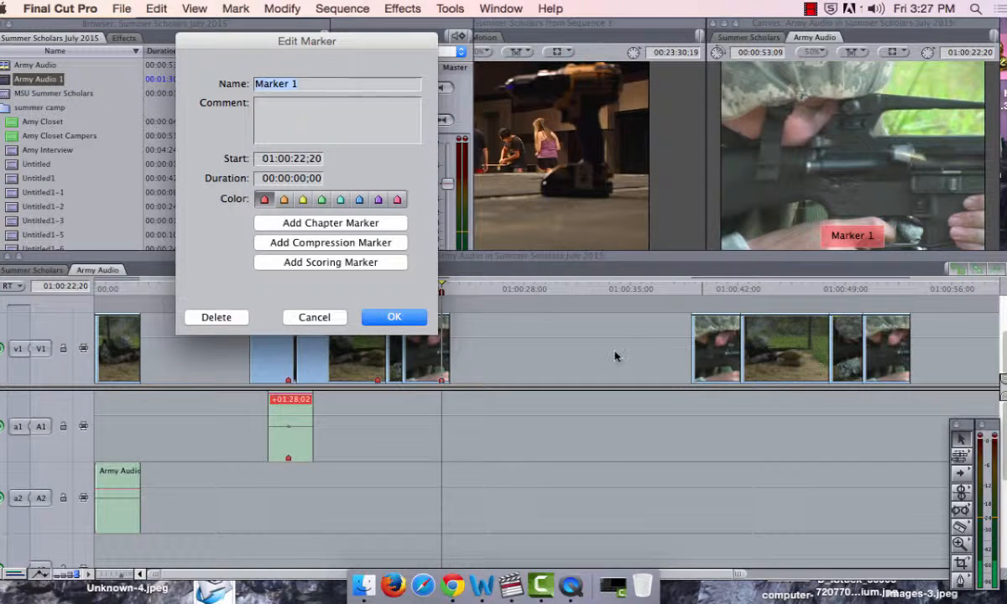
click(384, 318)
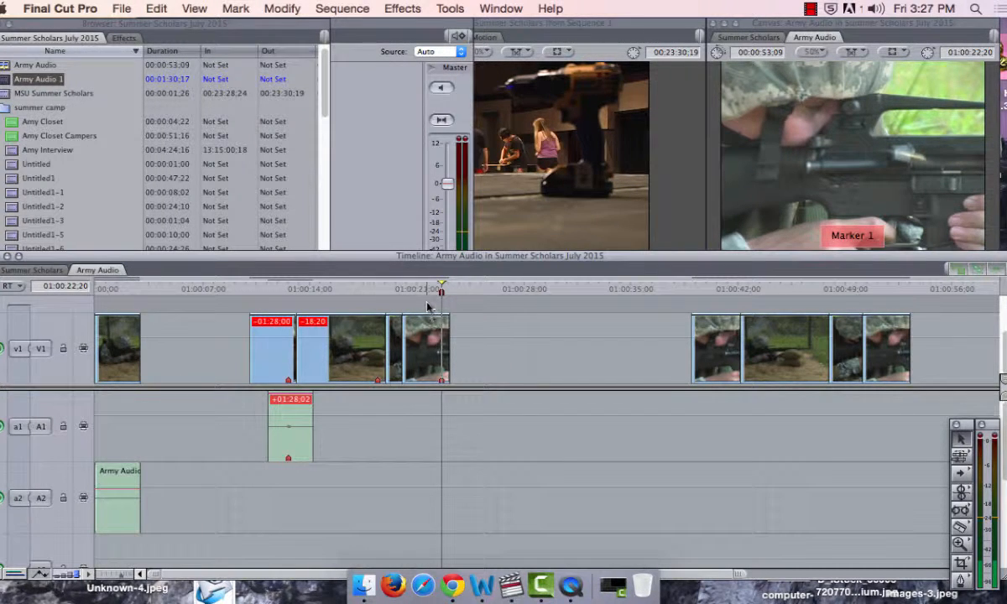
Step: Delete the last video clip's marker and the sequence marker at 01:00:22;20
key(m)
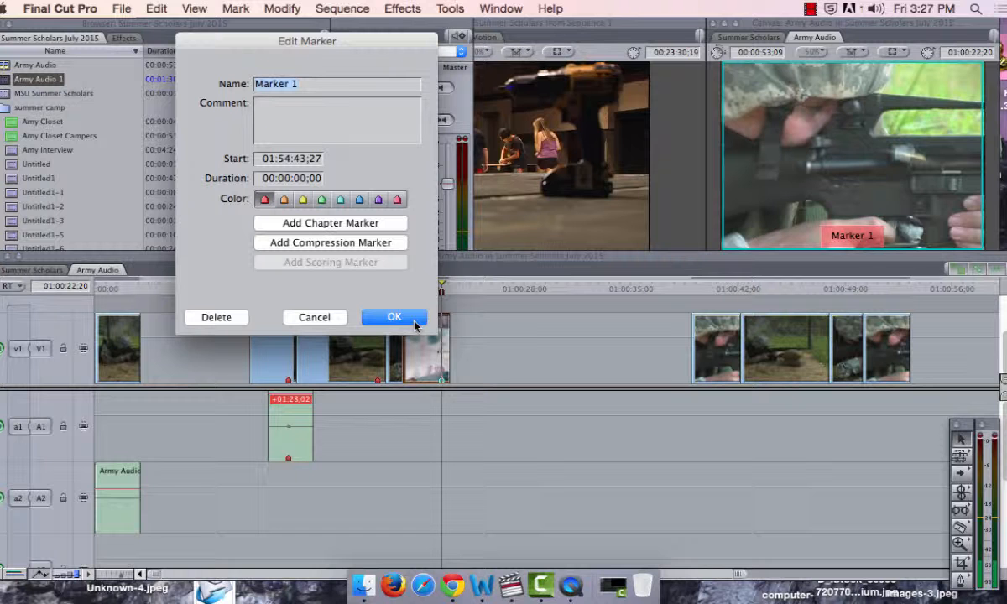
click(393, 317)
key(m)
click(420, 321)
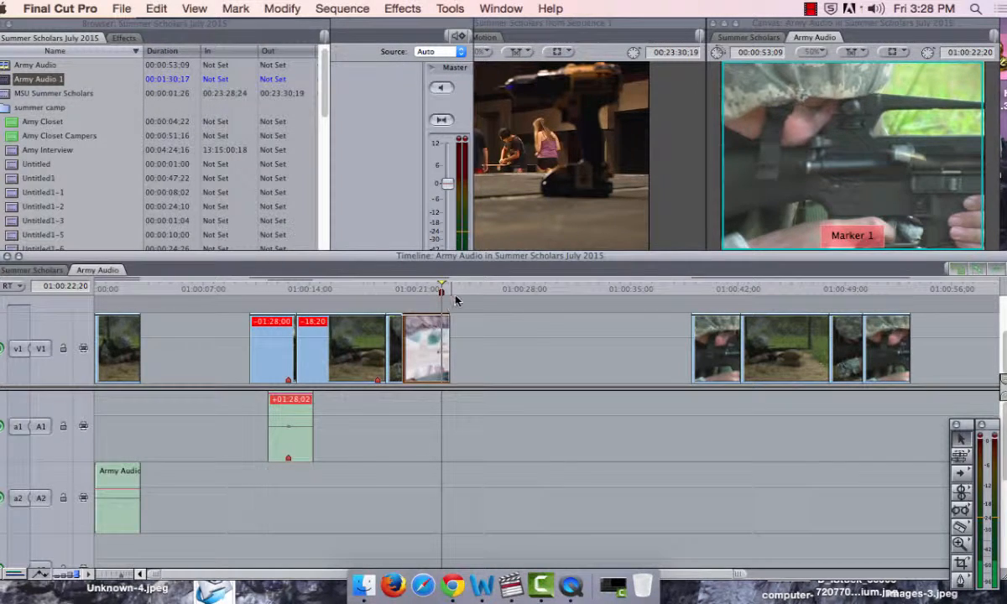
click(458, 300)
key(m)
click(237, 319)
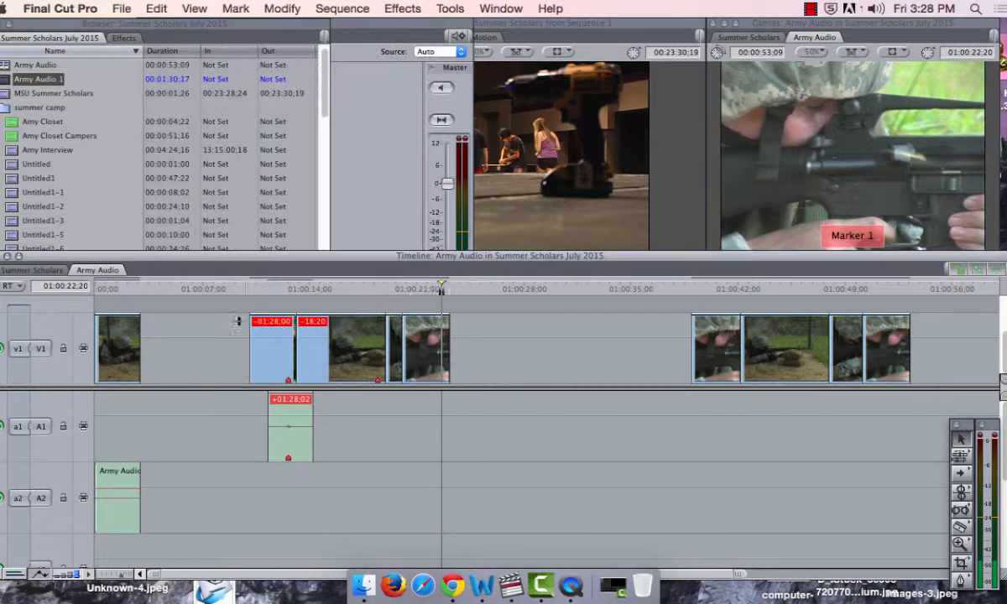
Step: Delete the video clip markers at 01:00:18;15 in the second section and 01:00:12;20 in the first section
click(369, 289)
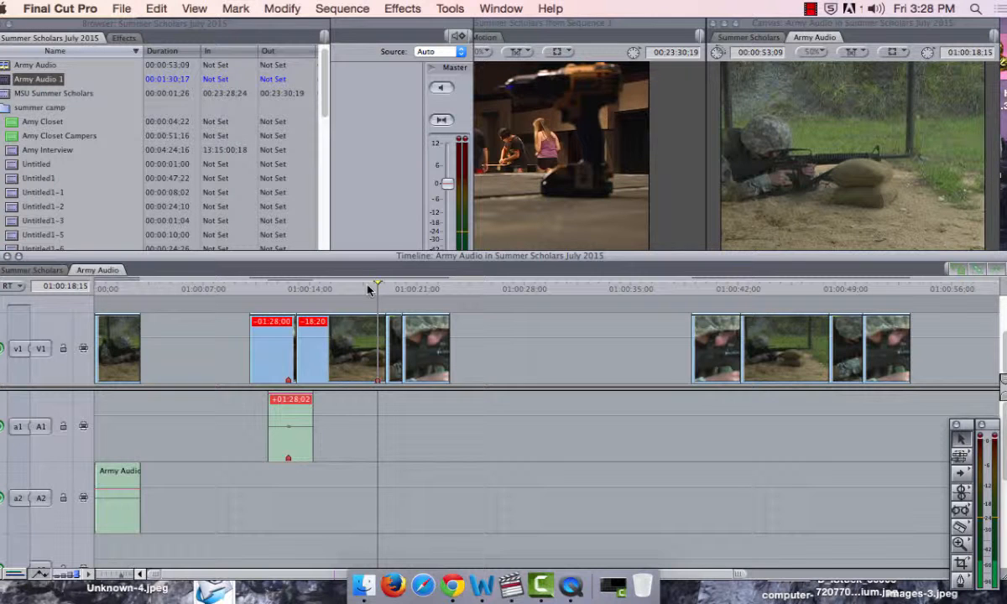
click(334, 339)
key(m)
click(216, 317)
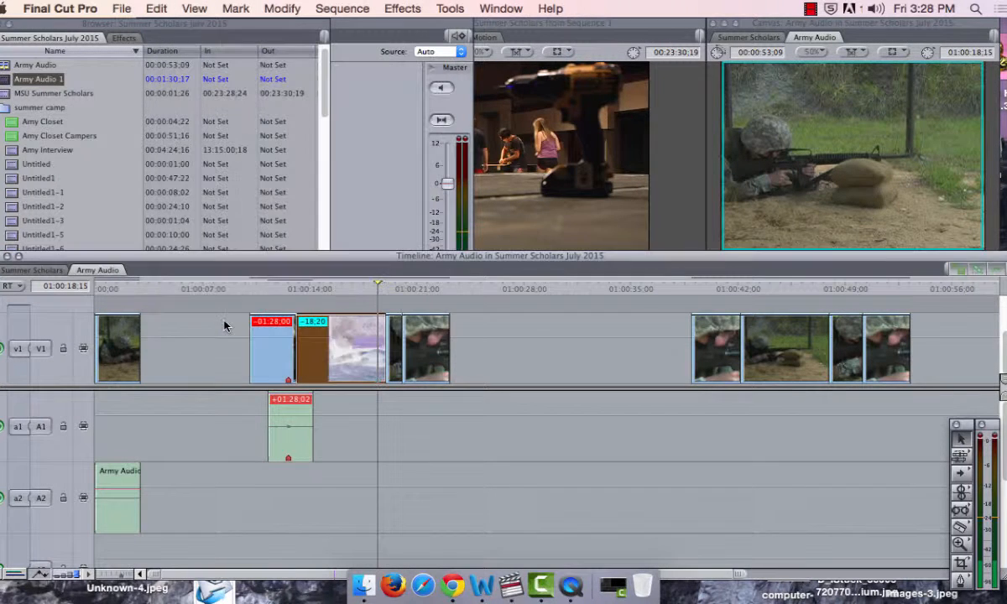
click(284, 338)
click(283, 285)
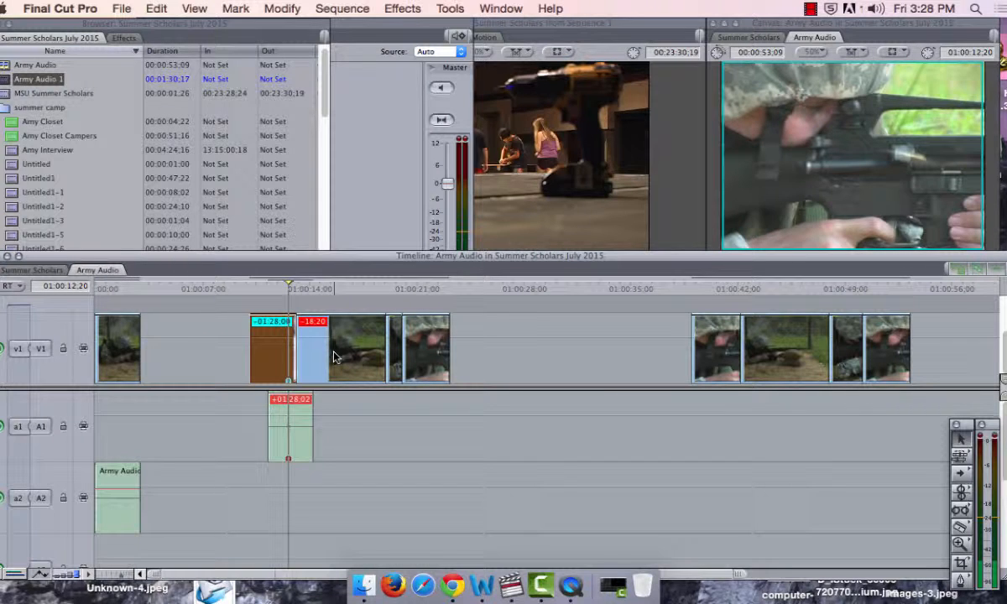
key(m)
click(227, 317)
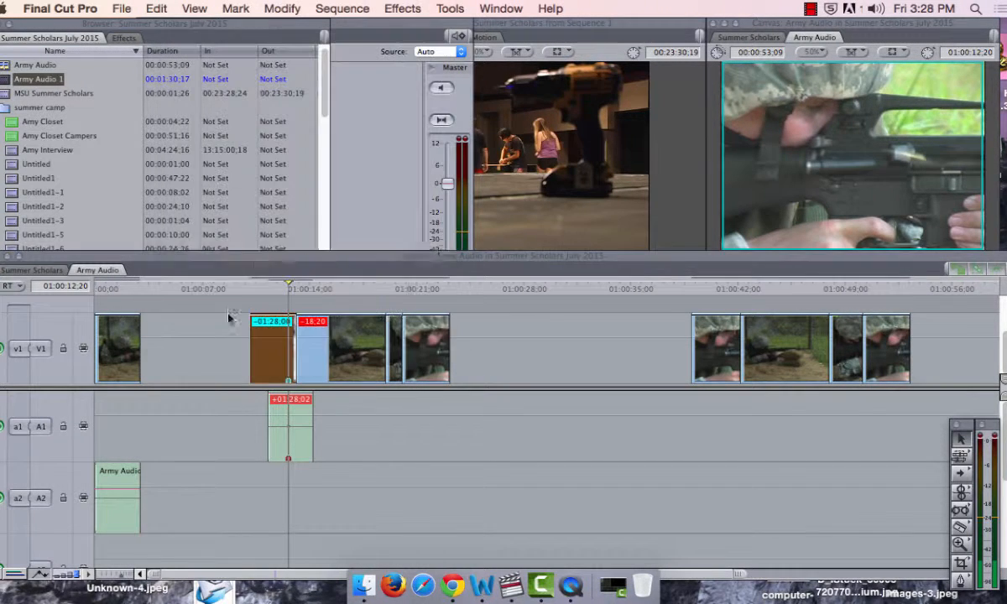
Step: Delete the A1 audio clip's marker at 01:00:12;20 and move the clip back to the sequence start under the first video clip
click(366, 468)
click(298, 454)
key(m)
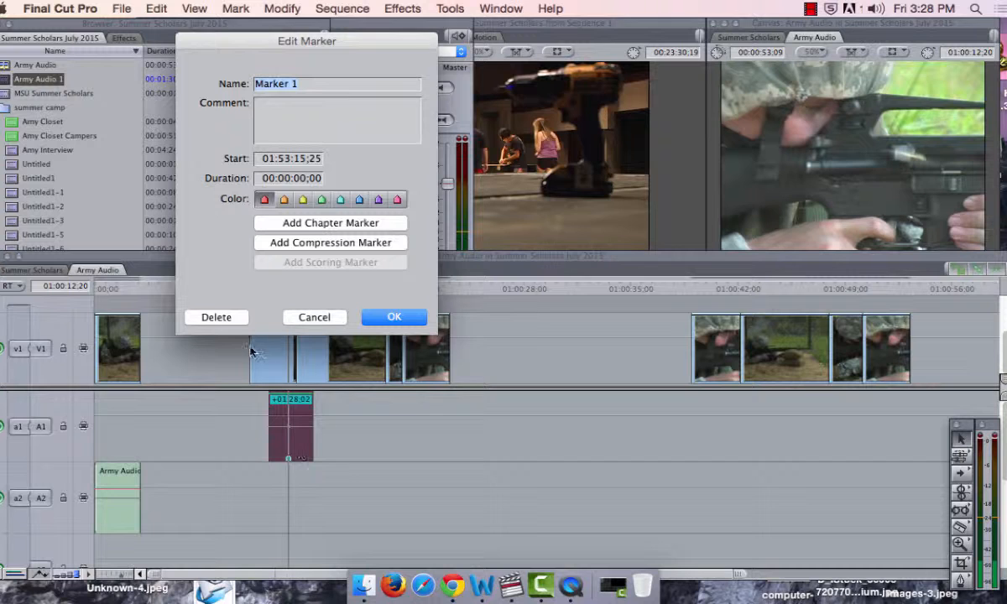
click(228, 322)
drag(286, 424, 117, 432)
click(220, 344)
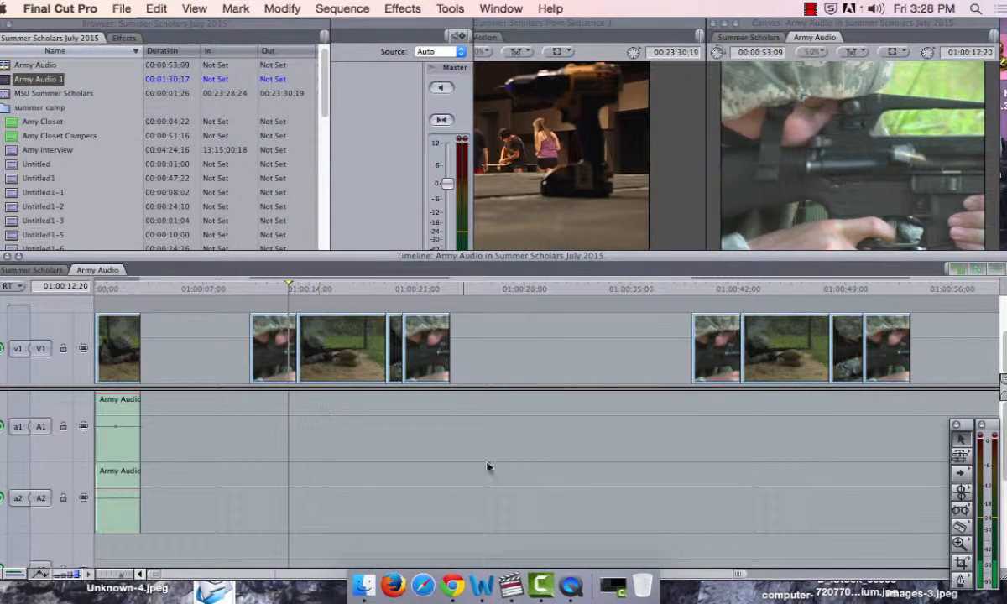
drag(357, 501, 226, 315)
click(283, 8)
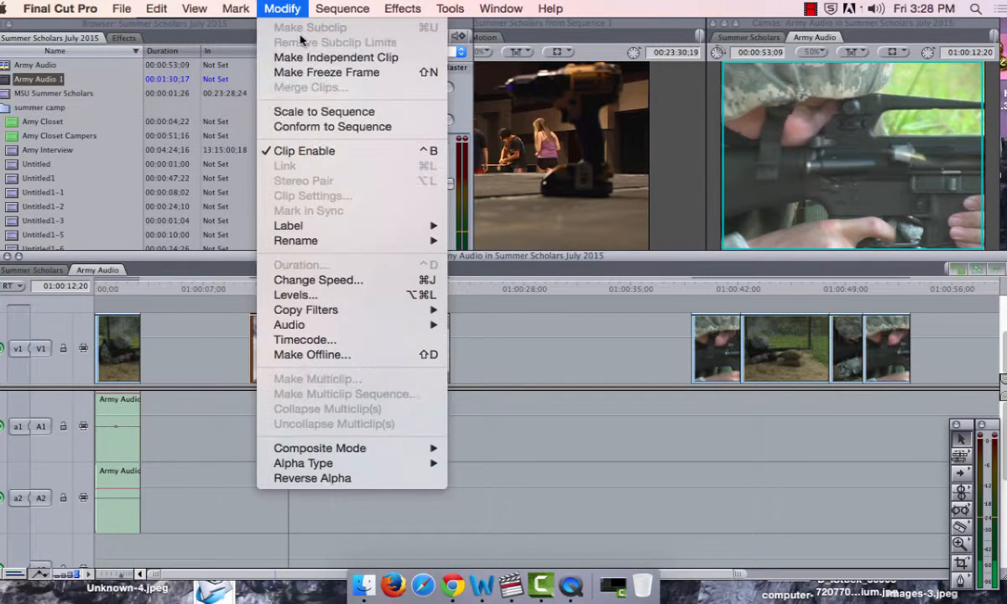
click(265, 7)
click(559, 340)
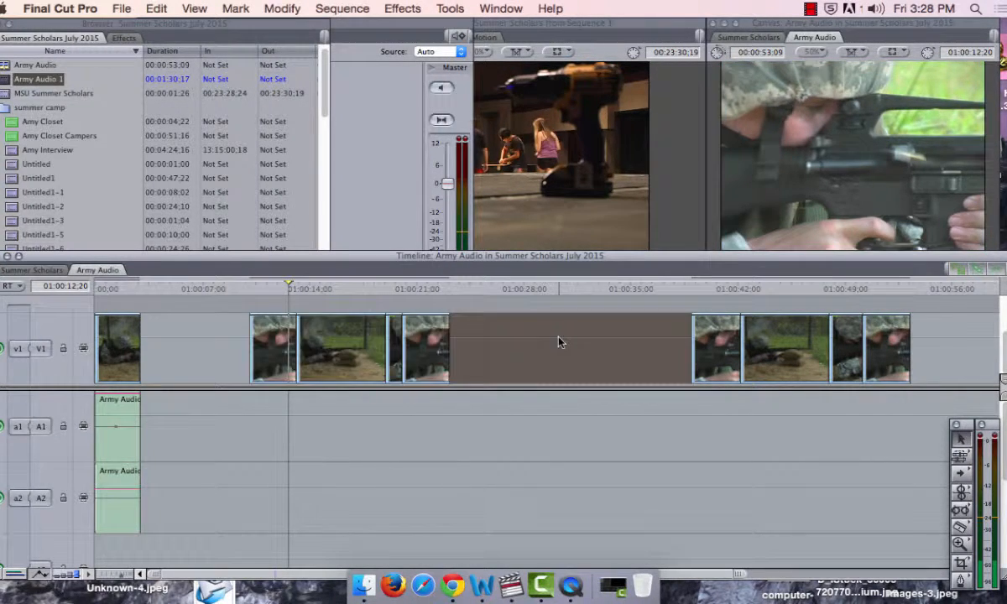
click(542, 458)
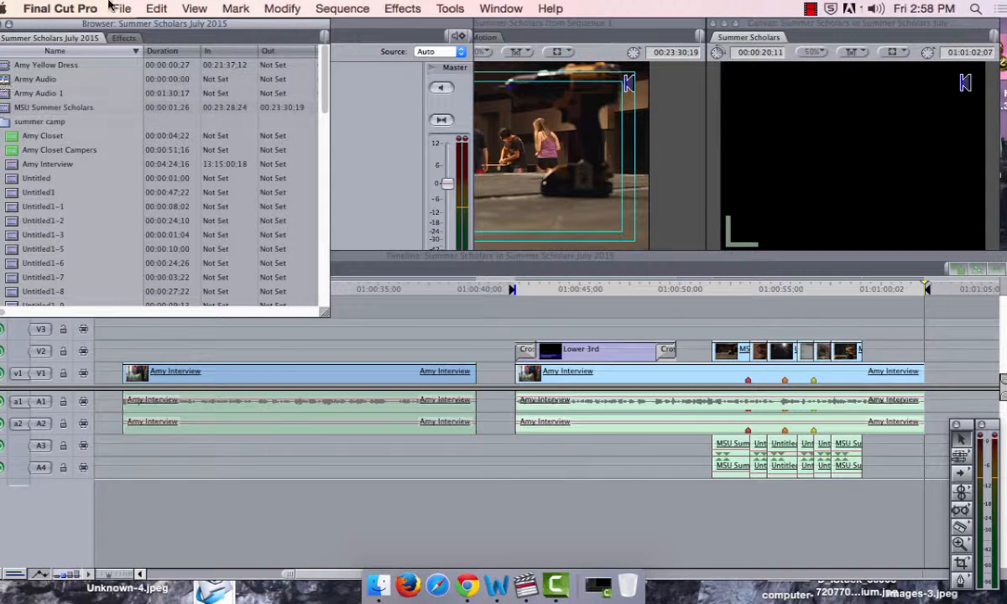
Step: Open the Army Audio sequence from the Summer Scholars July 2015 project in the timeline
click(116, 8)
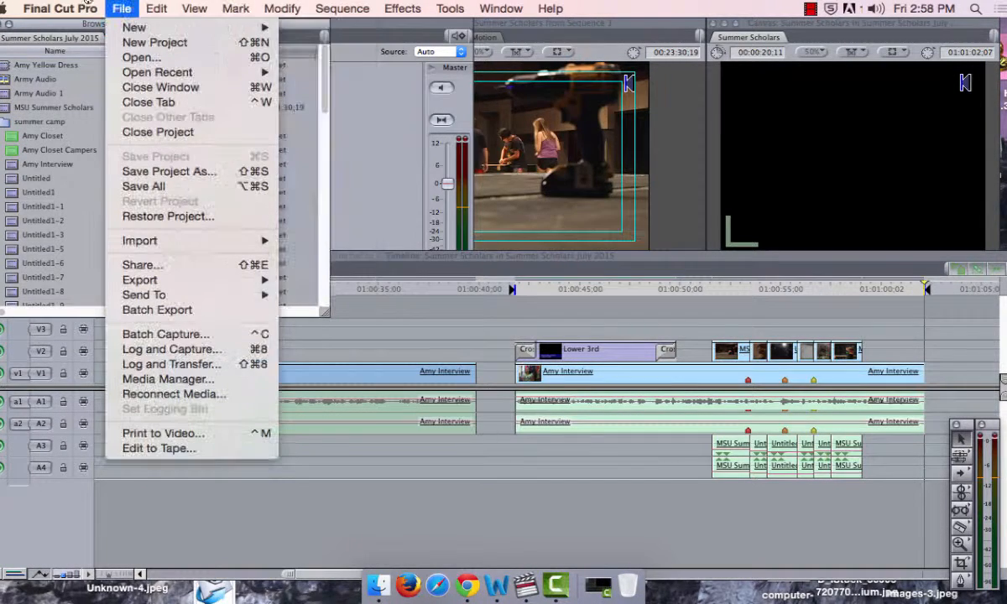
click(66, 35)
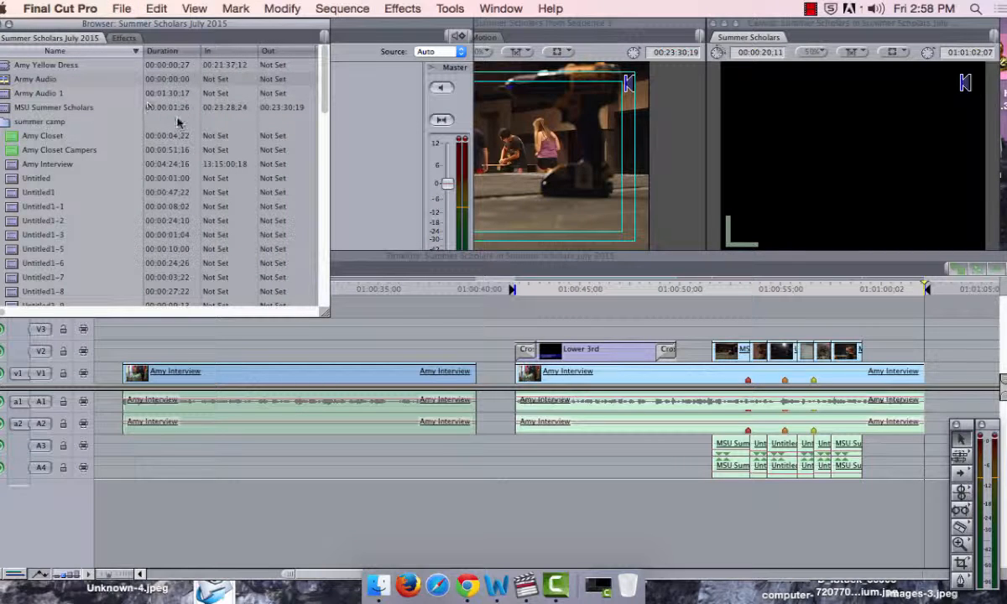
click(10, 93)
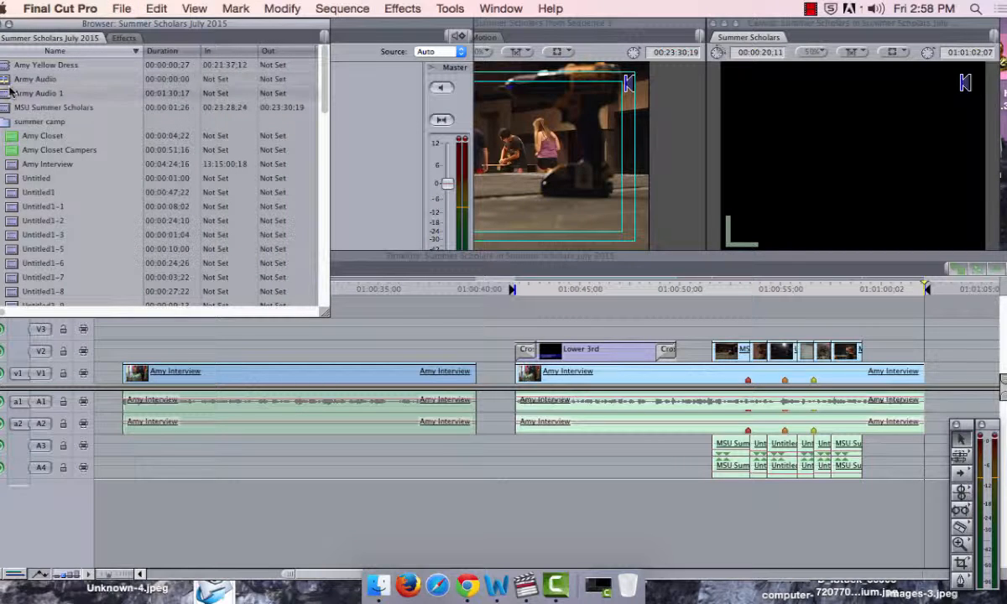
click(9, 82)
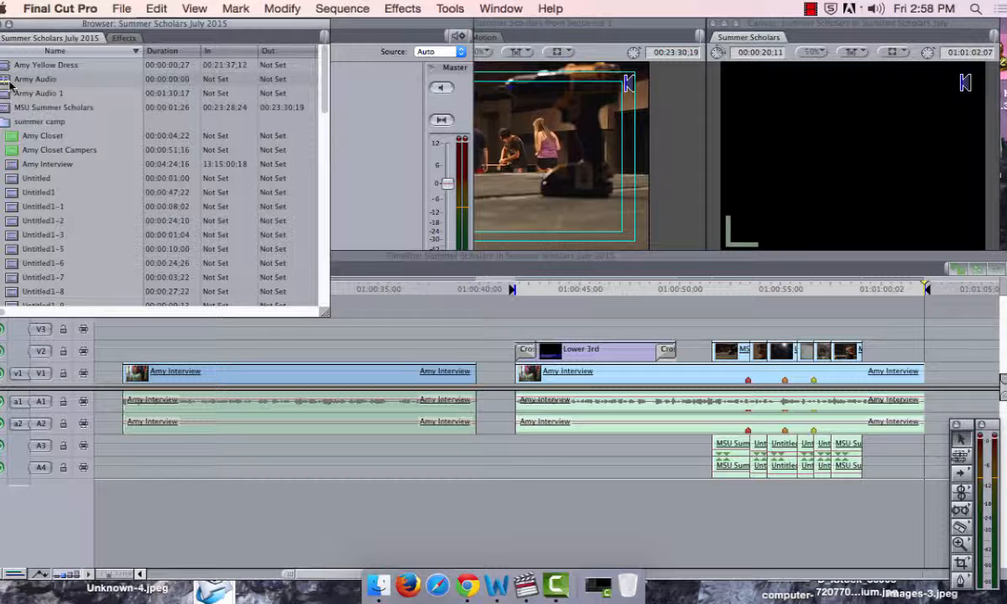
click(336, 255)
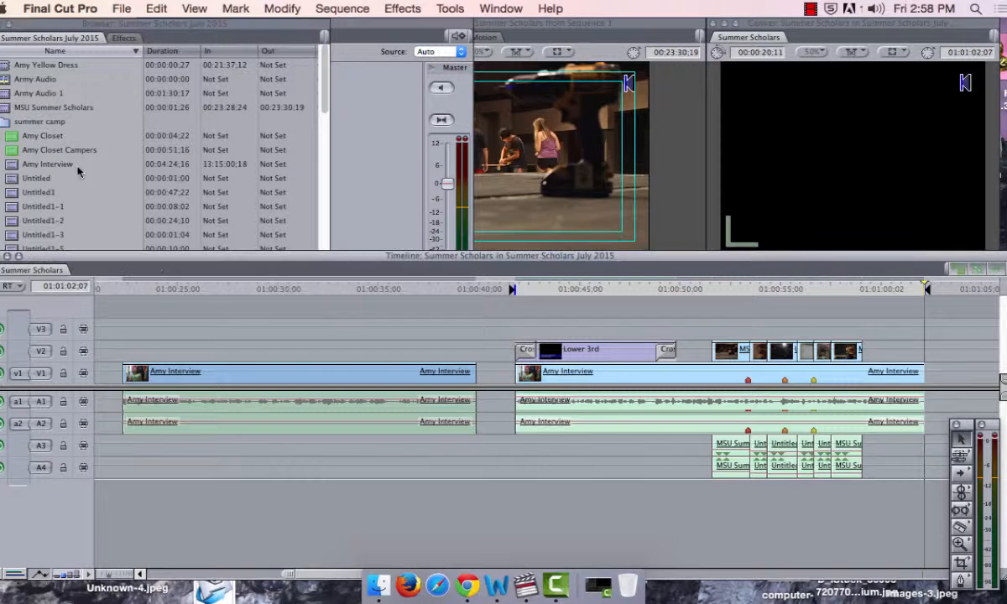
double_click(5, 81)
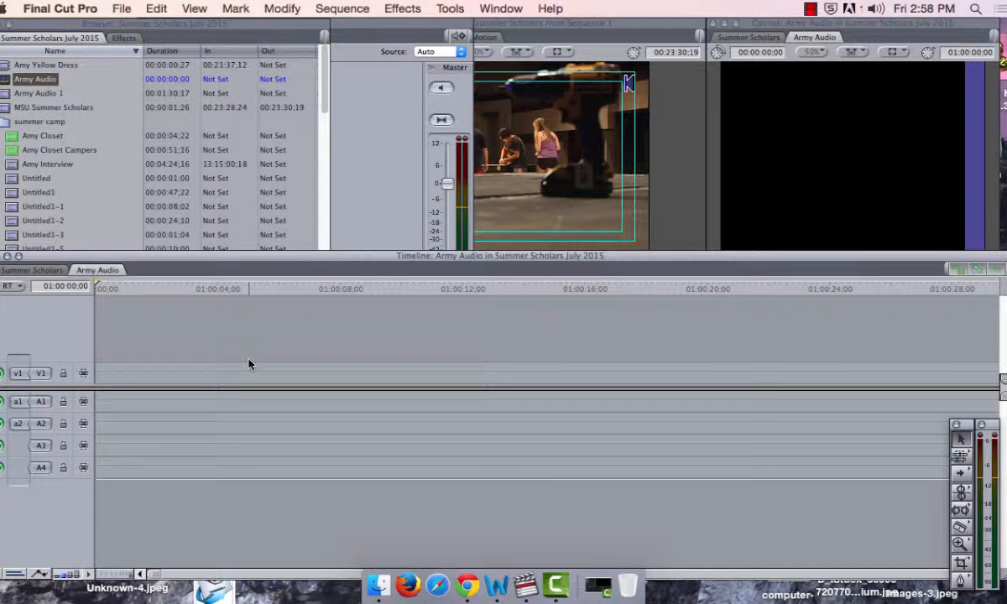